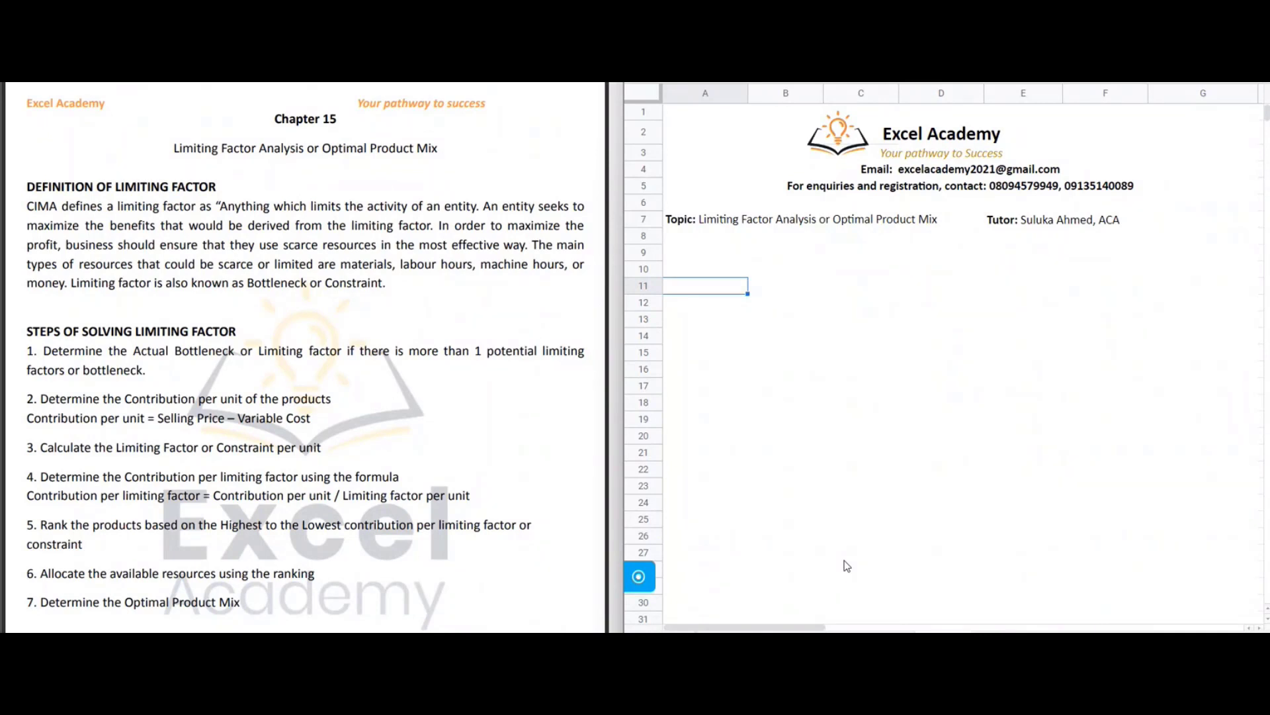
- Enter the heading 'Example 1' in cell A9
{"action": "scroll", "coordinate": [359, 546], "scroll_direction": "down", "scroll_amount": 5}
{"action": "scroll", "coordinate": [359, 546], "scroll_direction": "down", "scroll_amount": 2}
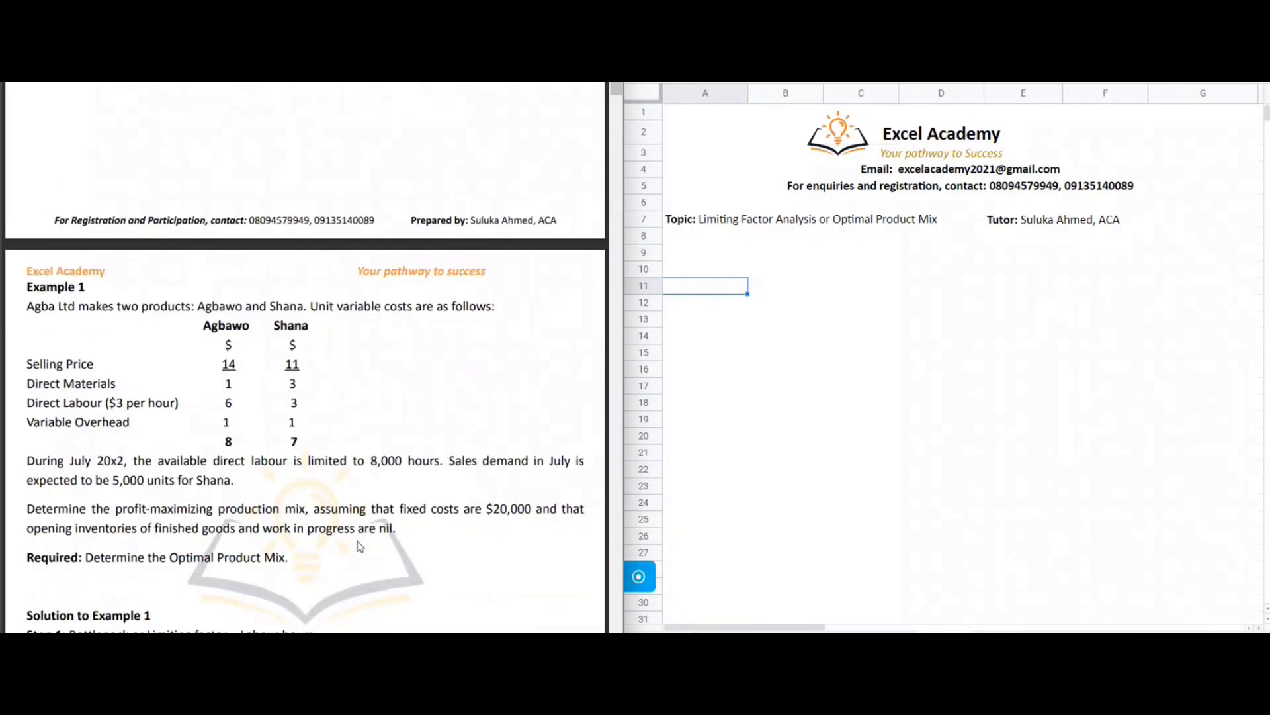
{"action": "left_click", "coordinate": [687, 256]}
{"action": "type", "text": "Example 1"}
{"action": "key", "text": "Return"}
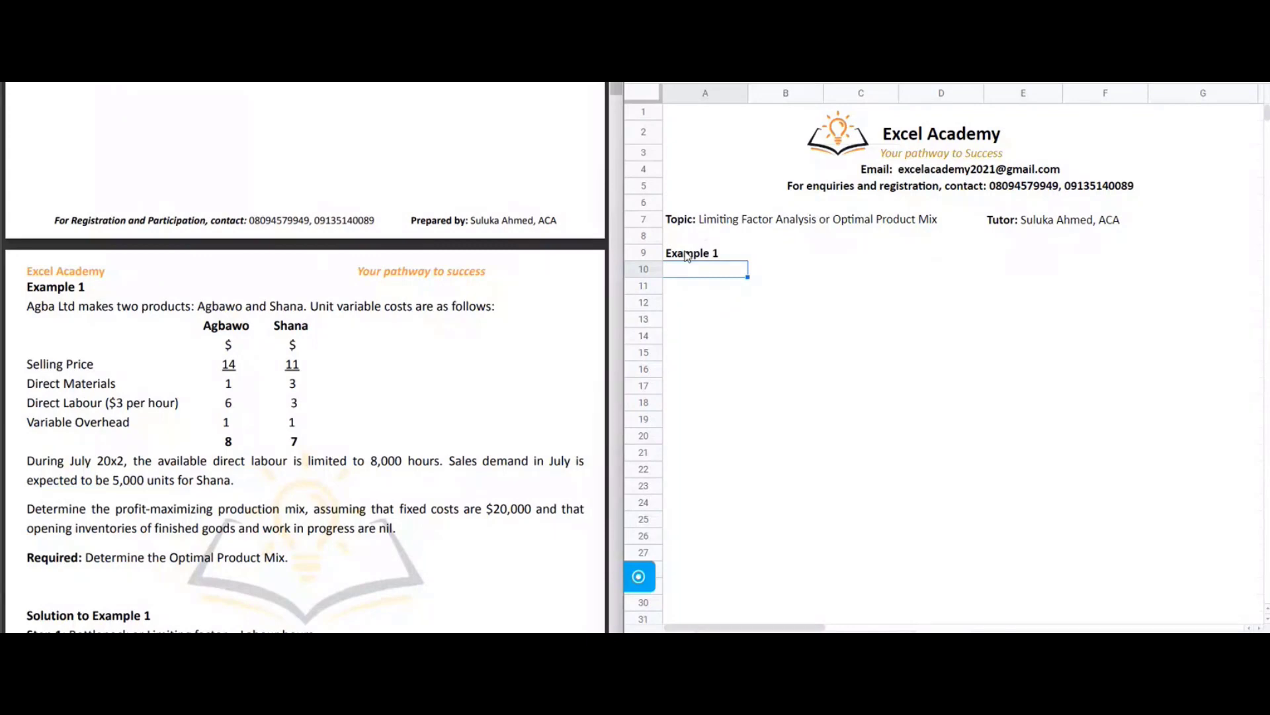
- Enter 'Step 1: Determine the Actual Bottleneck or Limiting factor' in A10 with a bold 'Step 1:' label
{"action": "scroll", "coordinate": [523, 197], "scroll_direction": "up", "scroll_amount": 6}
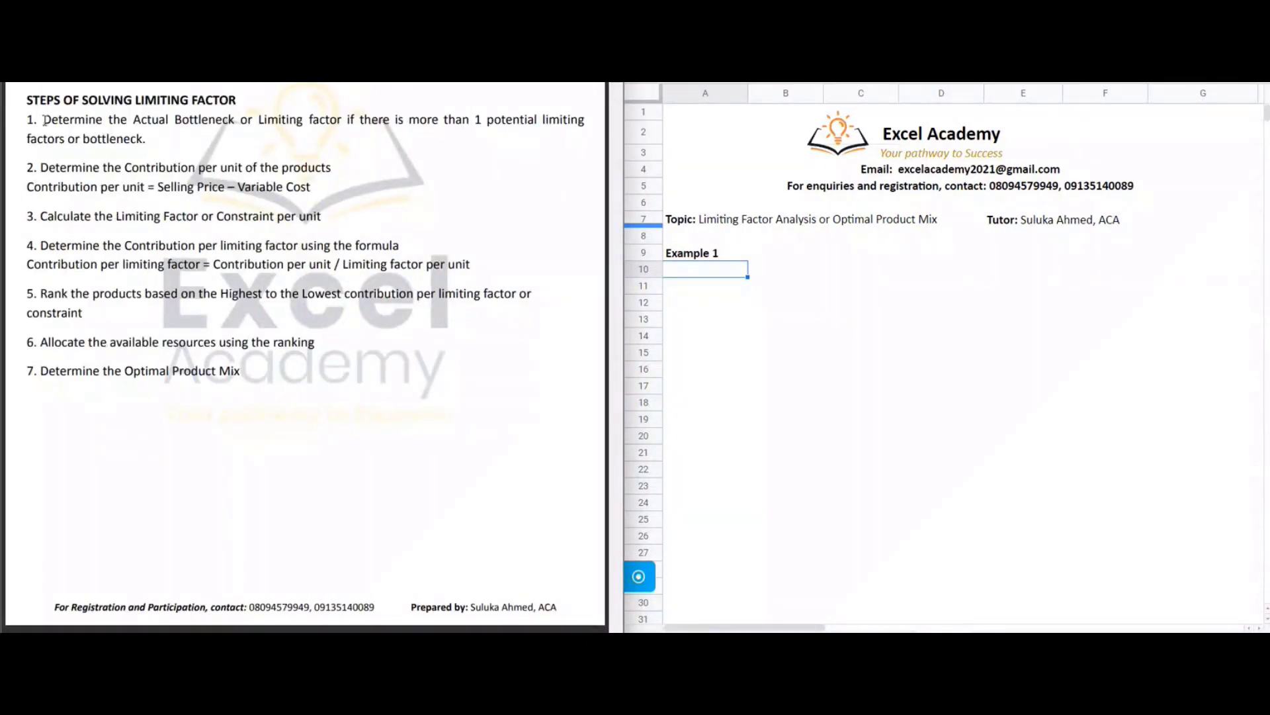
{"action": "left_click_drag", "start_coordinate": [47, 120], "coordinate": [342, 122]}
{"action": "key", "text": "ctrl+c"}
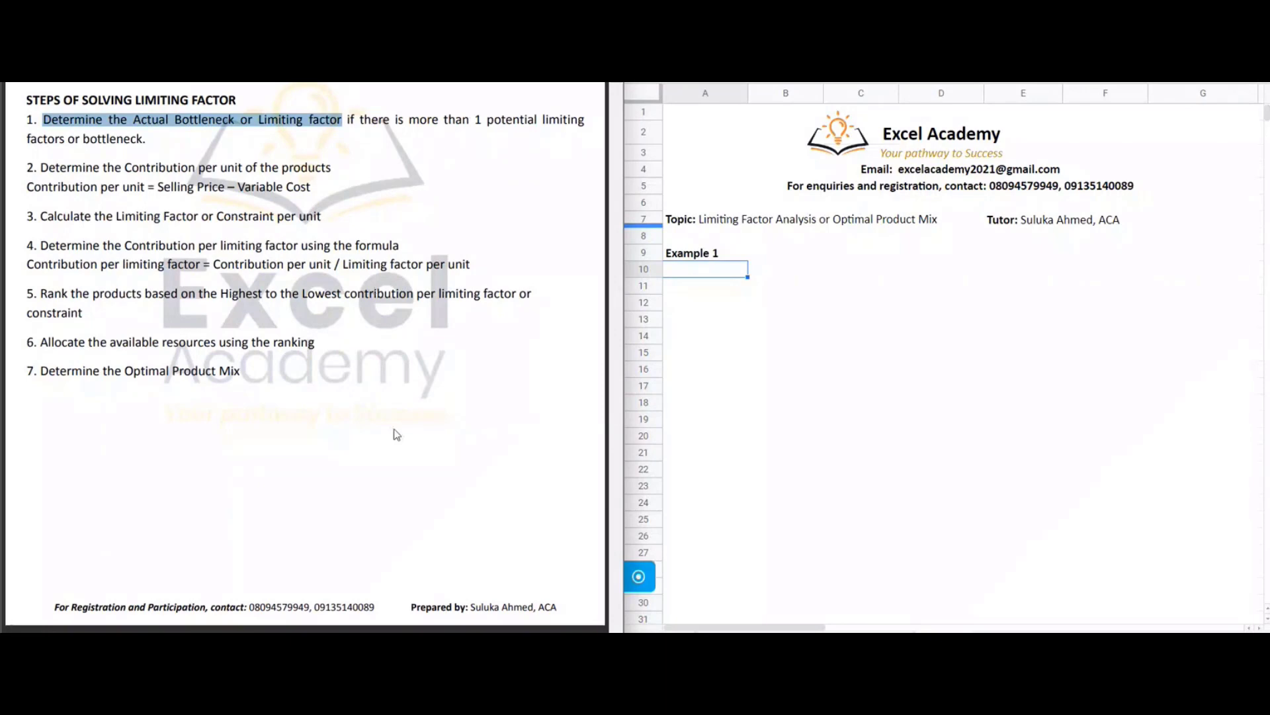
{"action": "scroll", "coordinate": [397, 435], "scroll_direction": "down", "scroll_amount": 10}
{"action": "left_click", "coordinate": [703, 276]}
{"action": "type", "text": "Step"}
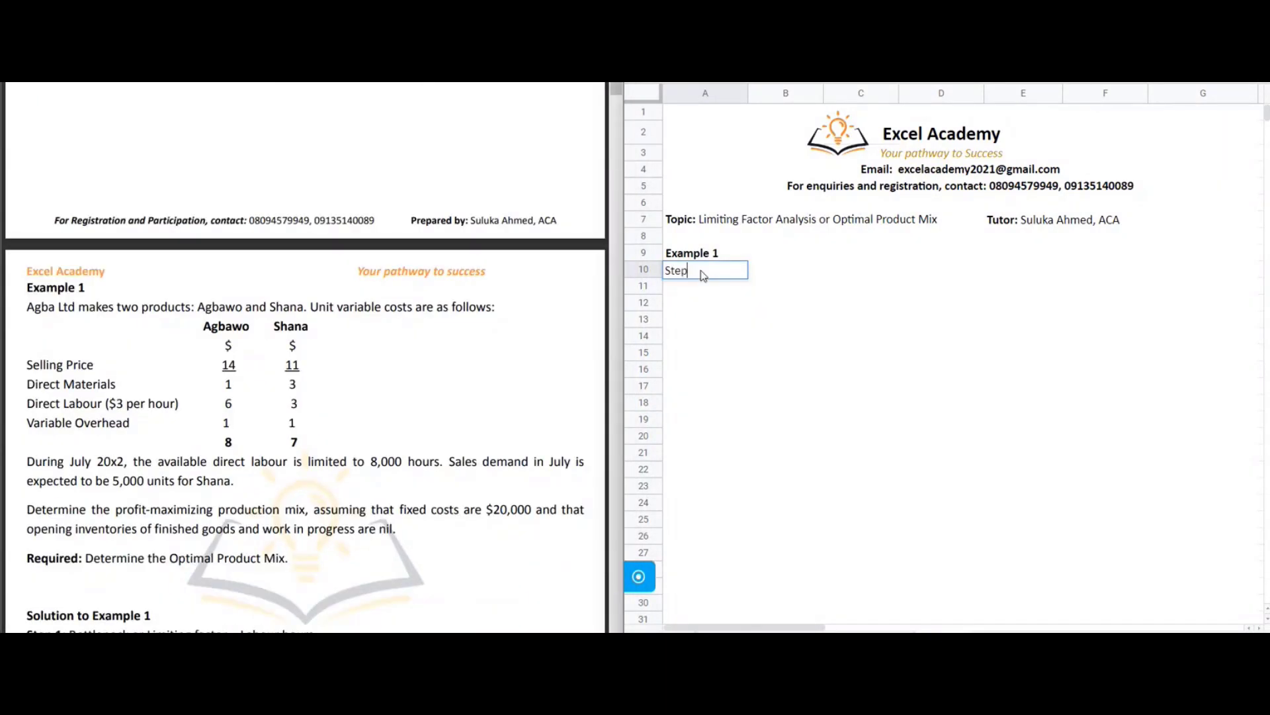
{"action": "type", "text": " 1:"}
{"action": "key", "text": "ctrl+v"}
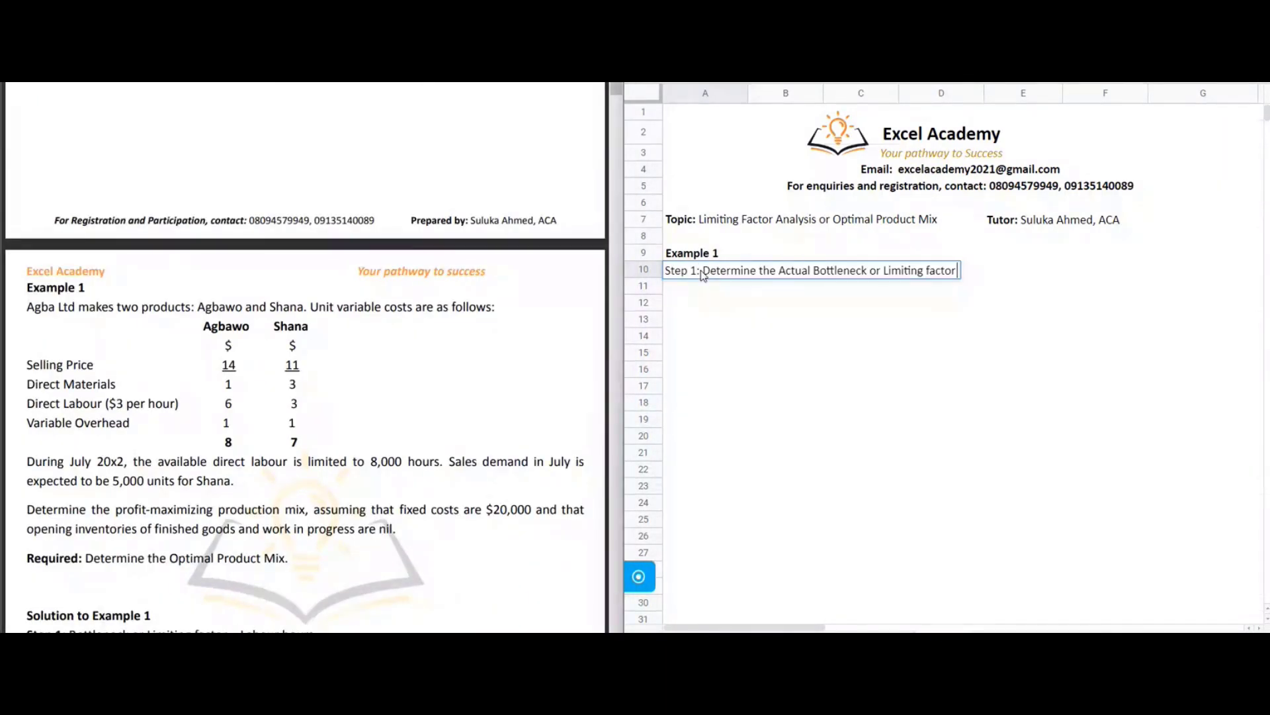
{"action": "left_click", "coordinate": [703, 276]}
{"action": "key", "text": "shift+Left"}
{"action": "key", "text": "shift+Left"}
{"action": "key", "text": "shift+Left"}
{"action": "key", "text": "shift+Left"}
{"action": "key", "text": "shift+Left"}
{"action": "key", "text": "shift+Left"}
{"action": "key", "text": "shift+Left"}
{"action": "key", "text": "ctrl+b"}
{"action": "key", "text": "Return"}
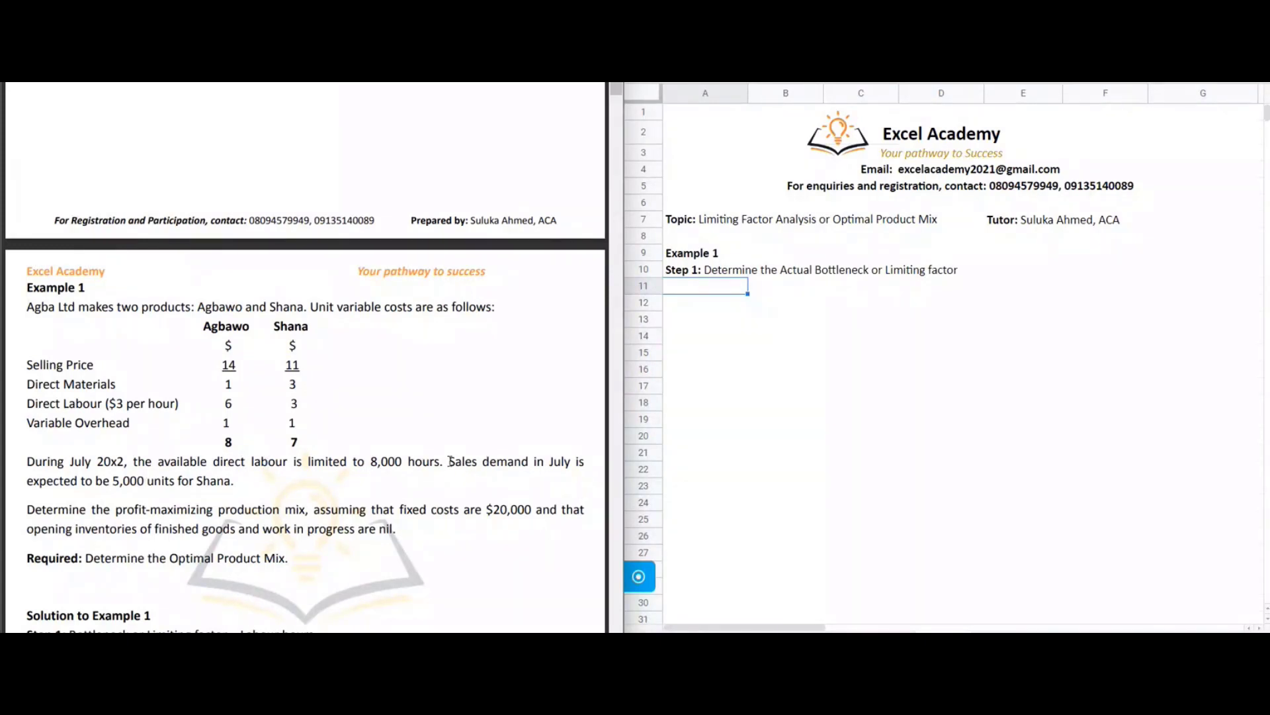
- Highlight Shana's sales demand, the 8,000-hour labour limit and the $20,000 fixed costs in yellow
{"action": "left_click_drag", "start_coordinate": [448, 462], "coordinate": [230, 481]}
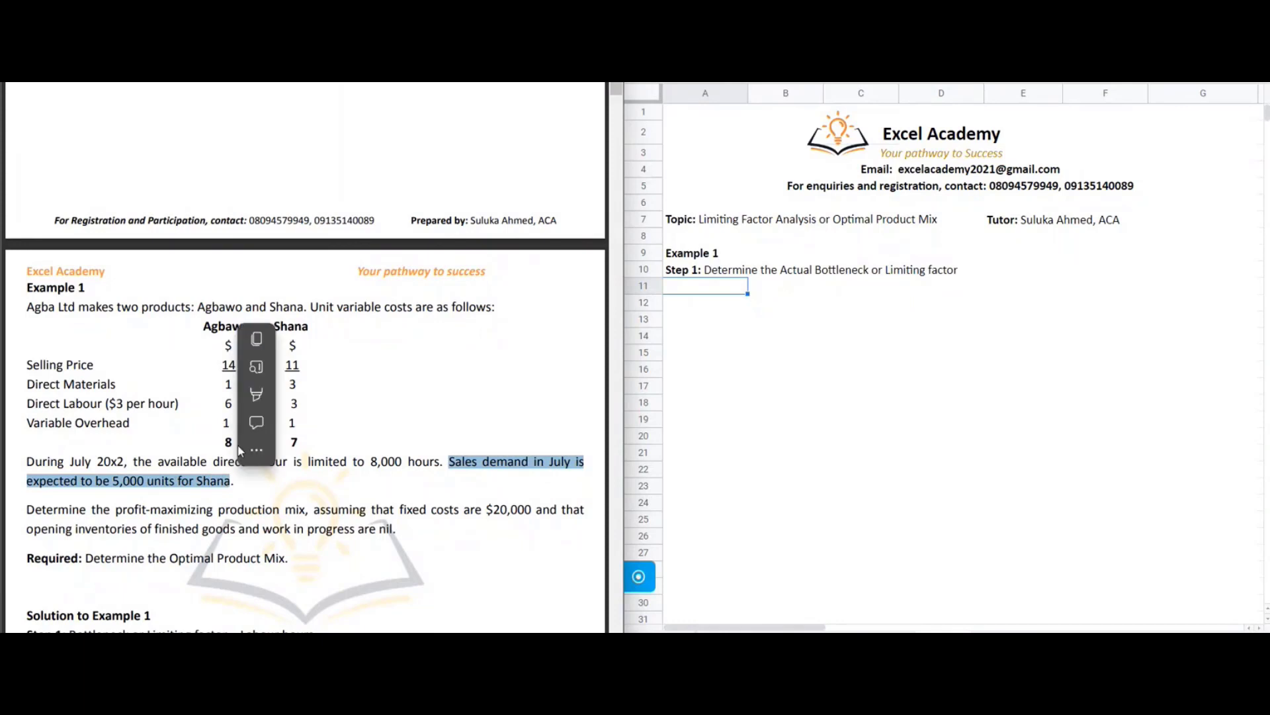
{"action": "mouse_move", "coordinate": [340, 395]}
{"action": "left_click", "coordinate": [461, 392]}
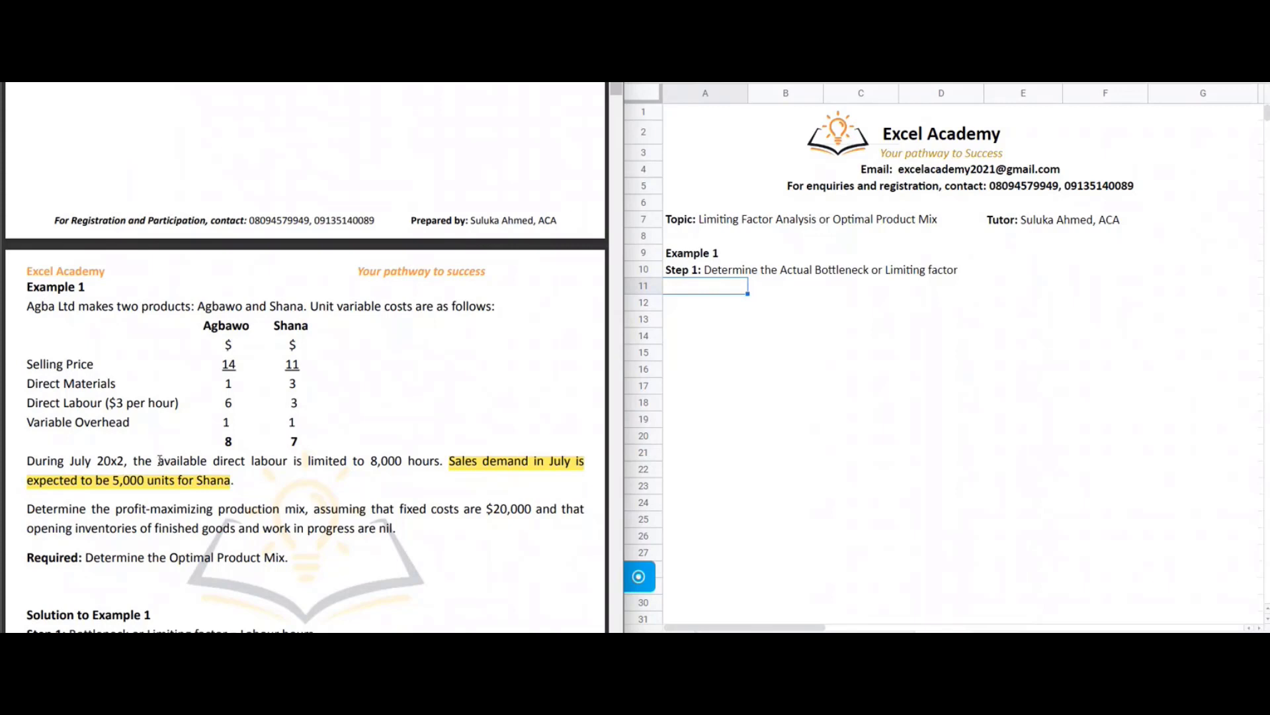
{"action": "left_click_drag", "start_coordinate": [160, 461], "coordinate": [440, 466]}
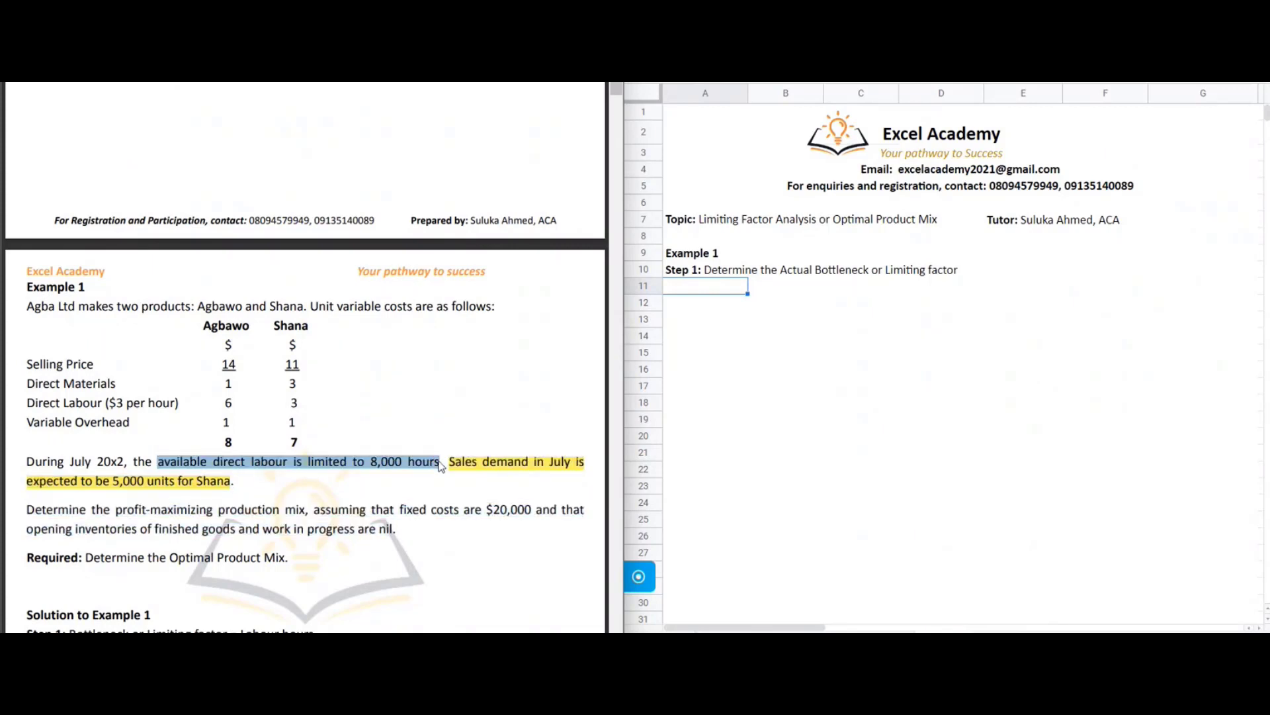
{"action": "left_click", "coordinate": [462, 372]}
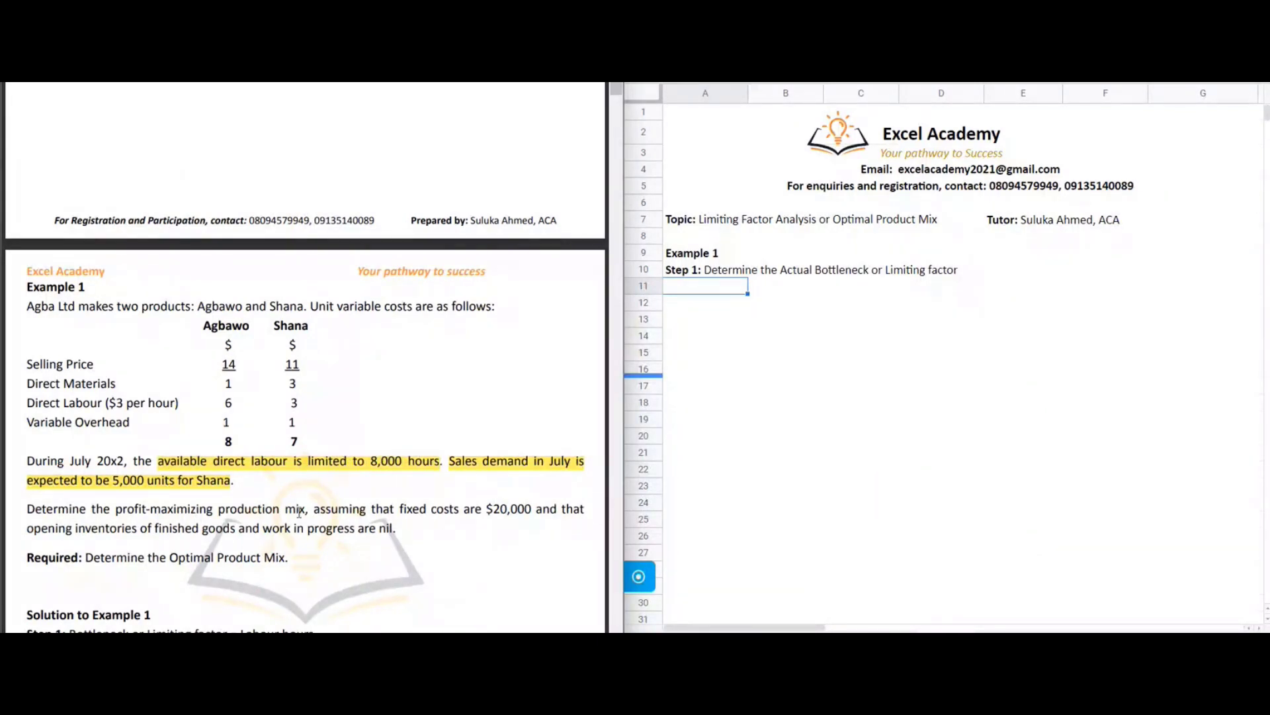
{"action": "mouse_move", "coordinate": [530, 508]}
{"action": "left_mouse_down"}
{"action": "mouse_move", "coordinate": [396, 528]}
{"action": "mouse_move", "coordinate": [467, 509]}
{"action": "mouse_move", "coordinate": [396, 509]}
{"action": "left_mouse_up"}
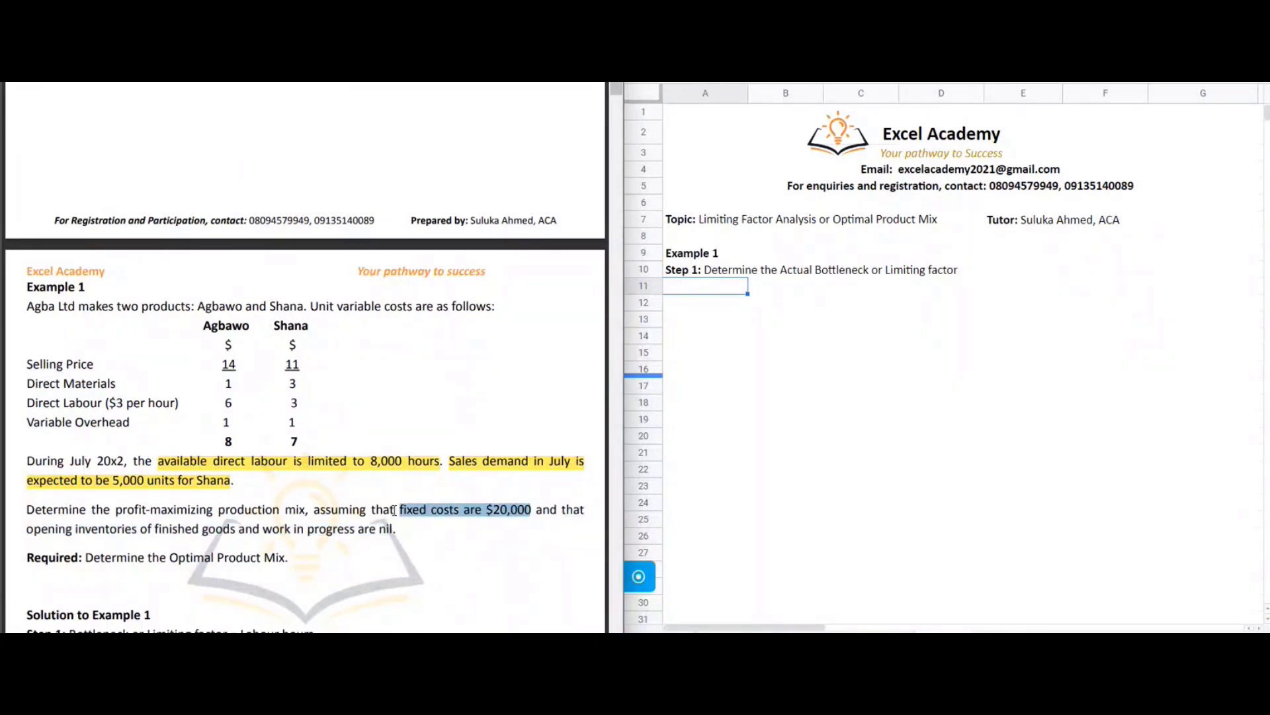
{"action": "left_click", "coordinate": [422, 419]}
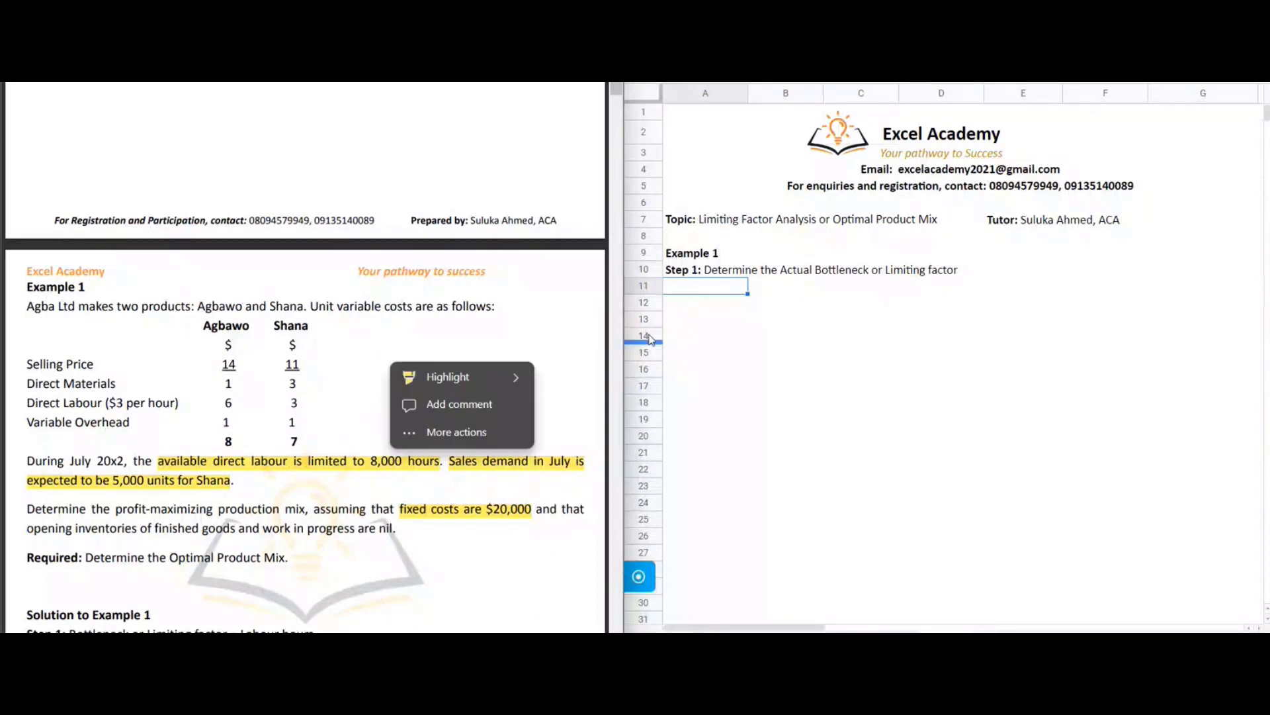
- Add 'Actual Limiting Factor = Direct Labour Hours' and 'Step 2: Compute the Contribution per unit' with a bold label
{"action": "left_click", "coordinate": [680, 287]}
{"action": "type", "text": "Actual "}
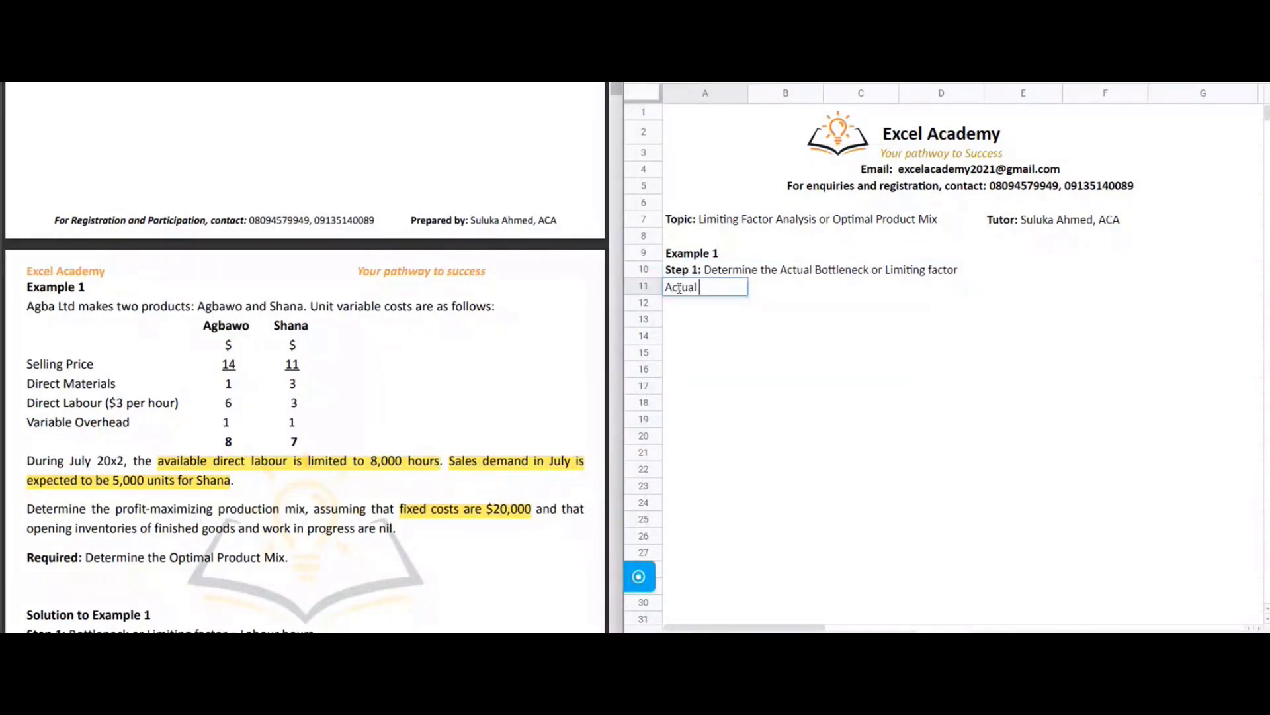
{"action": "type", "text": "Limiting Factor = Direct Labour Hours"}
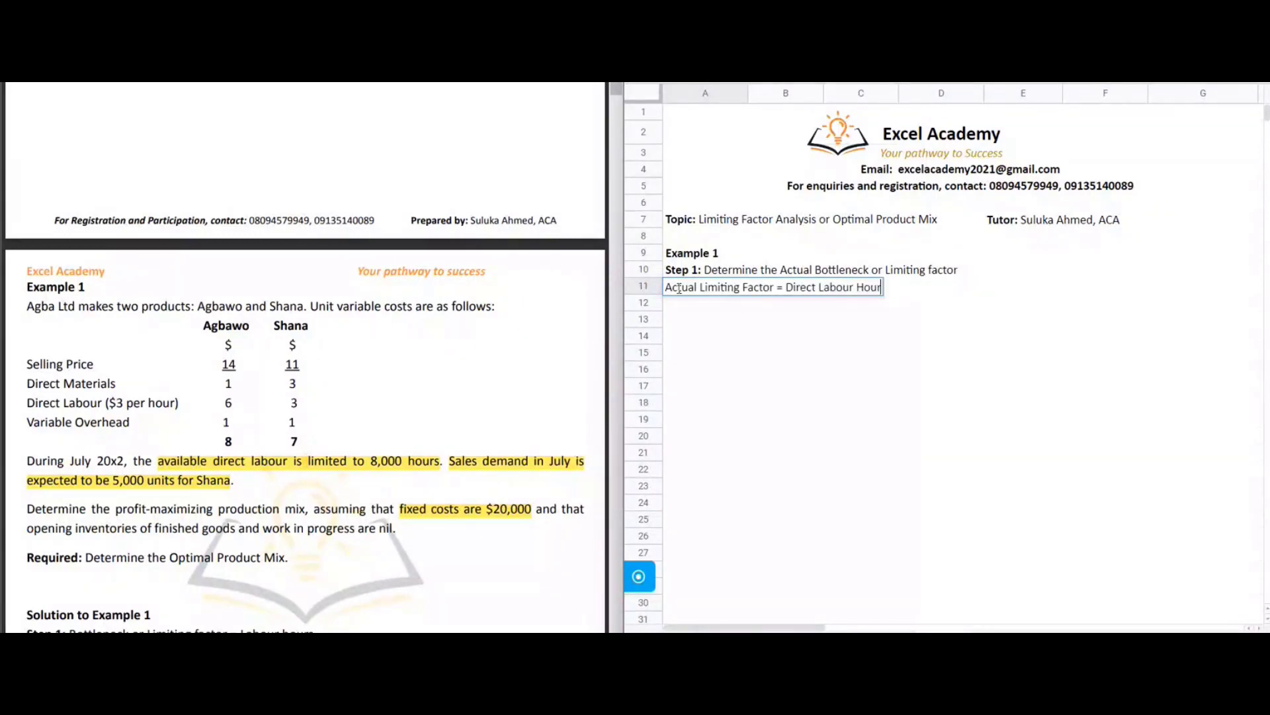
{"action": "key", "text": "Return"}
{"action": "key", "text": "Return"}
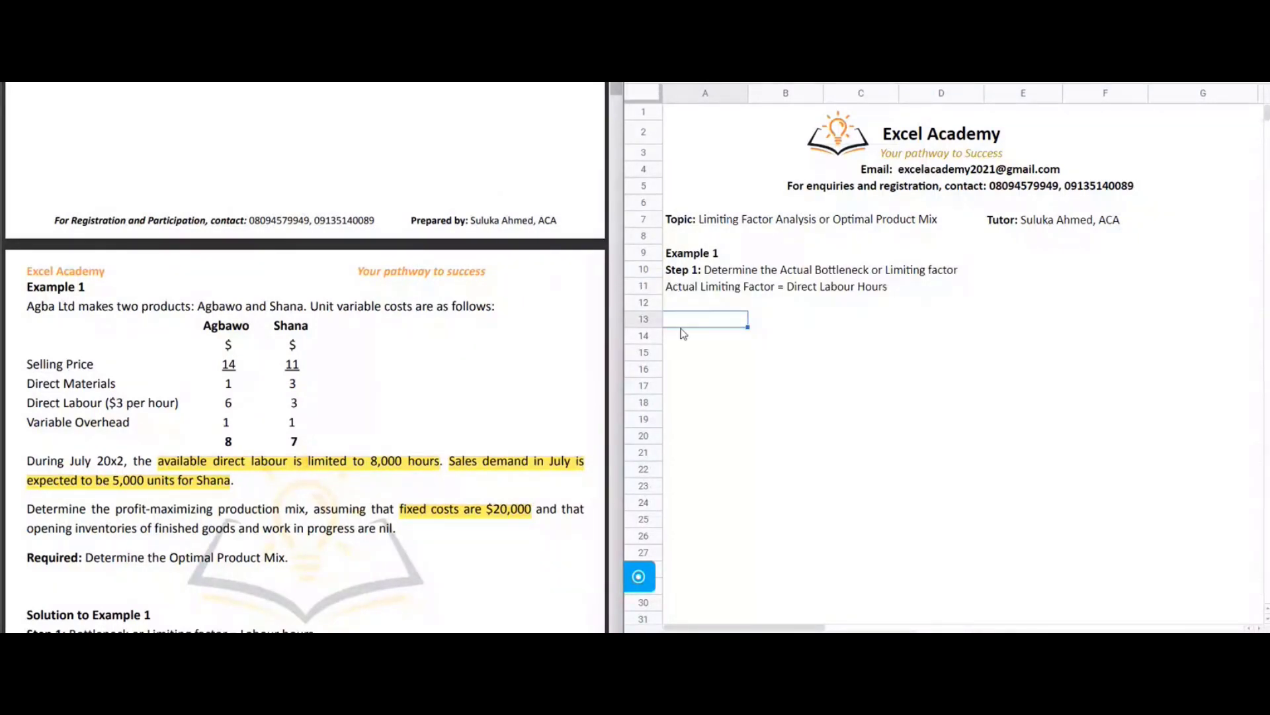
{"action": "type", "text": "Step 2: Det"}
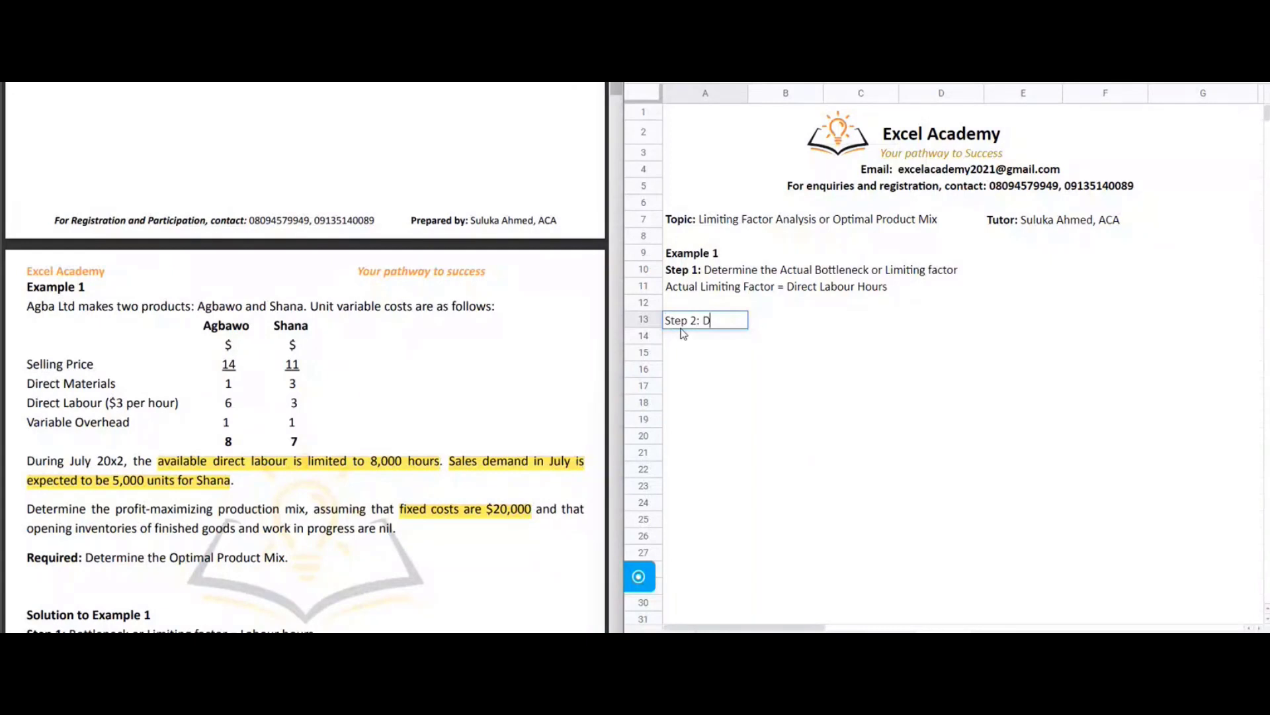
{"action": "type", "text": "ermine t"}
{"action": "key", "text": "BackSpace"}
{"action": "key", "text": "BackSpace"}
{"action": "key", "text": "BackSpace"}
{"action": "type", "text": "Compute the Contribution per unit"}
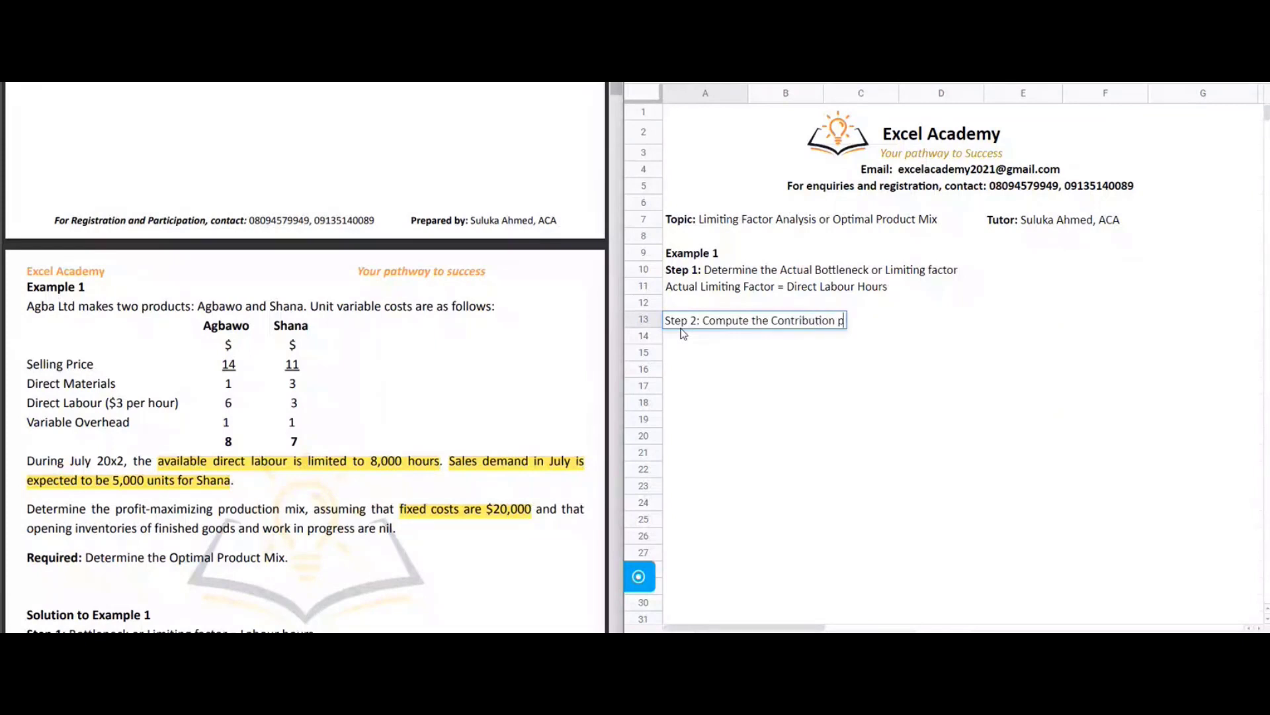
{"action": "left_click", "coordinate": [702, 320]}
{"action": "key", "text": "shift+Home"}
{"action": "key", "text": "ctrl+b"}
{"action": "key", "text": "Return"}
{"action": "key", "text": "Return"}
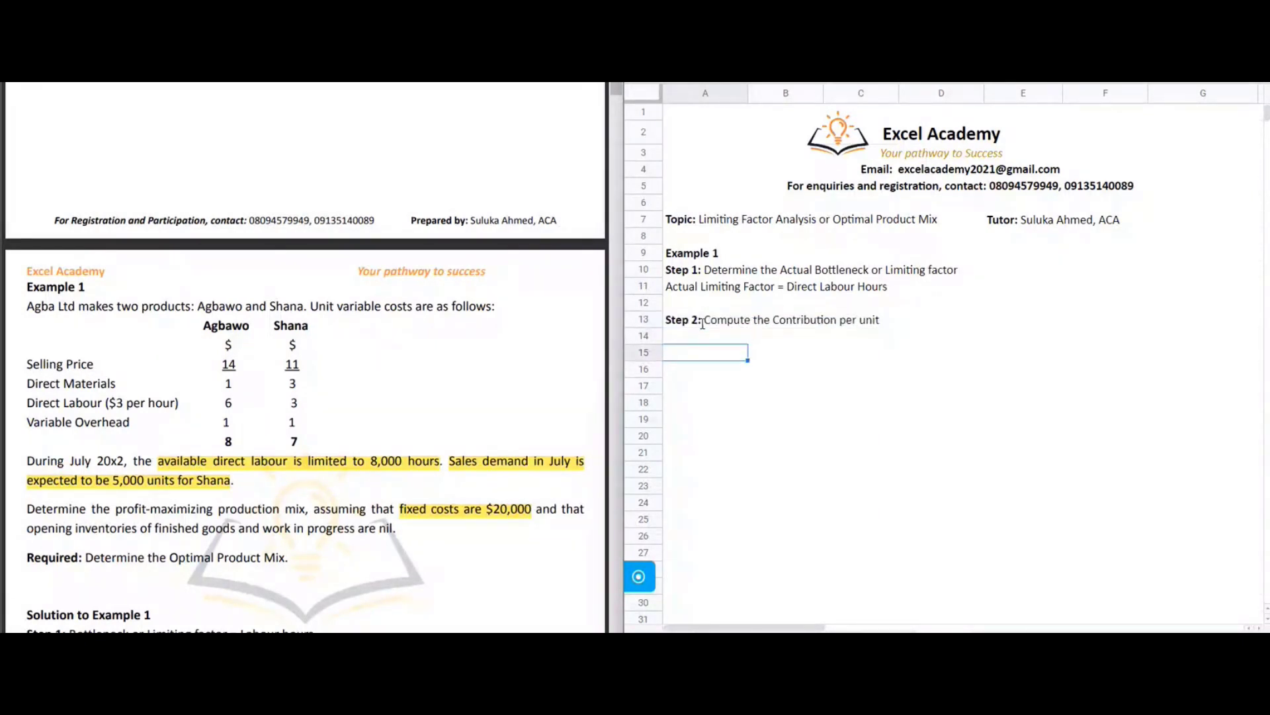
- Enter the column headings Products, Agbawo and Shana in row 14
{"action": "key", "text": "Up"}
{"action": "type", "text": "Products"}
{"action": "key", "text": "Tab"}
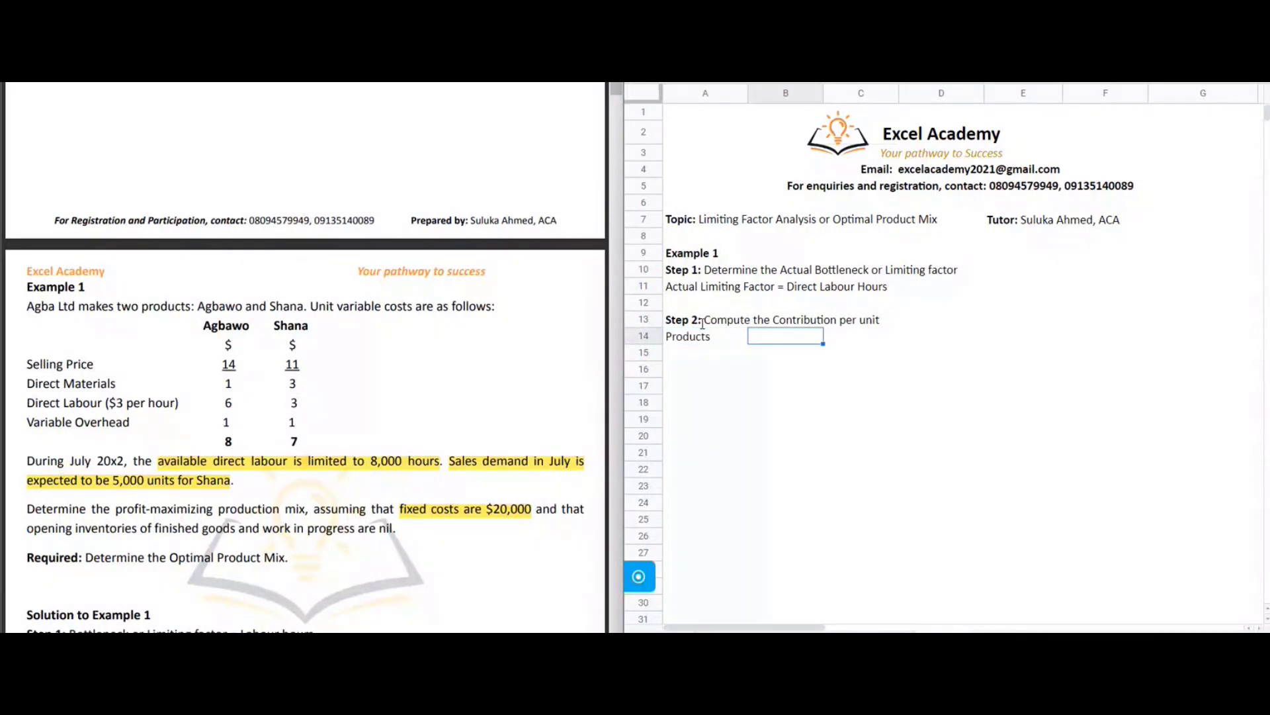
{"action": "key", "text": "Right"}
{"action": "type", "text": "Agbawo"}
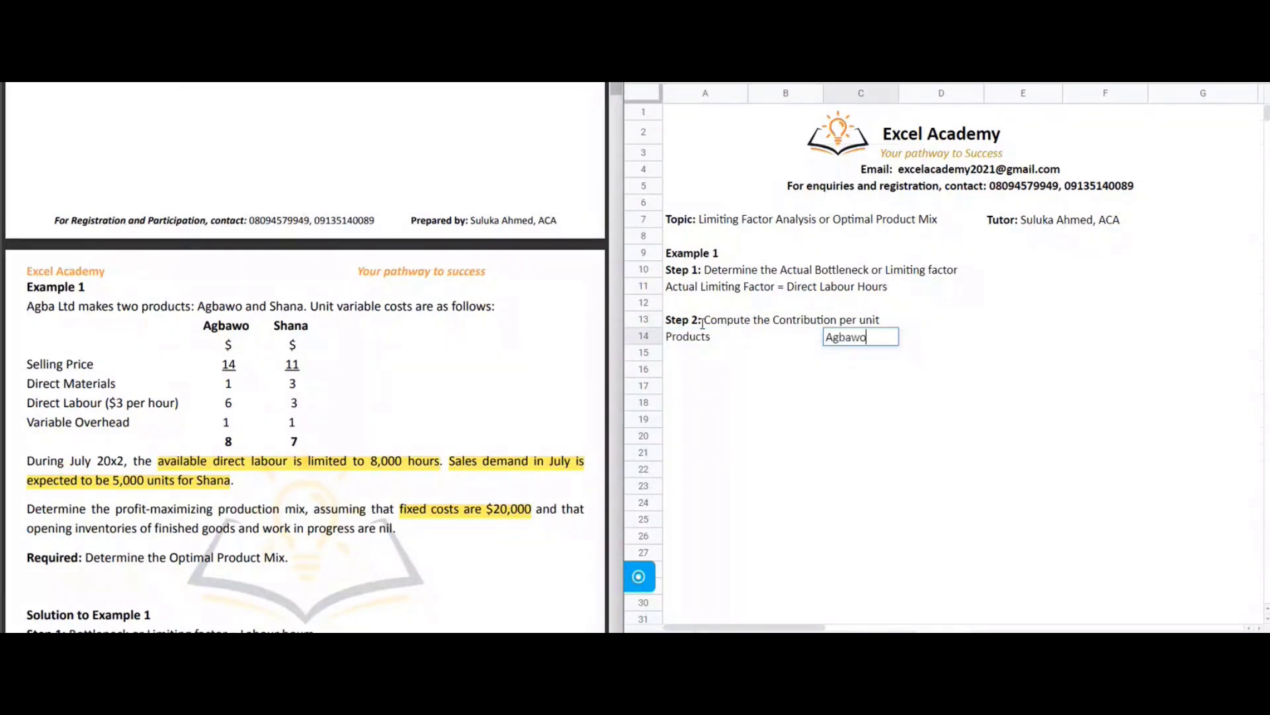
{"action": "key", "text": "Tab"}
{"action": "type", "text": "Shana"}
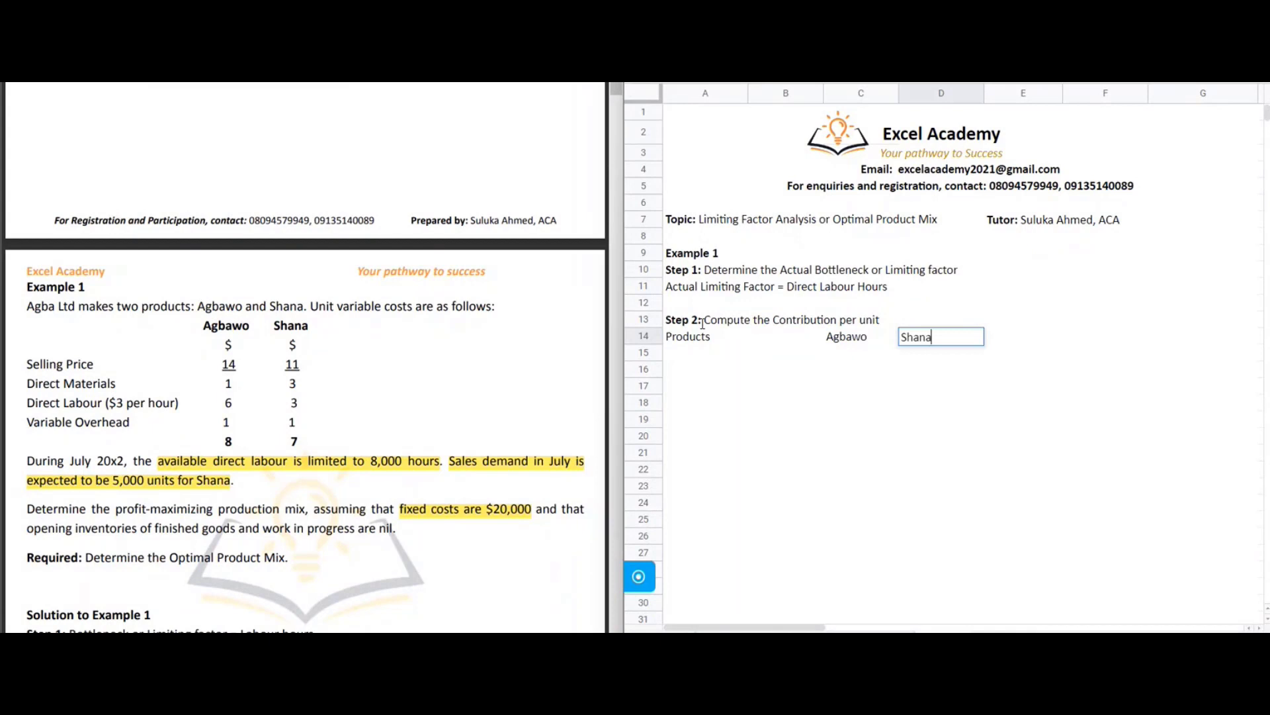
{"action": "key", "text": "shift+Down"}
{"action": "key", "text": "shift+Down"}
{"action": "key", "text": "shift+Down"}
{"action": "key", "text": "shift+Down"}
{"action": "key", "text": "shift+Down"}
{"action": "key", "text": "shift+Down"}
{"action": "key", "text": "shift+Down"}
{"action": "key", "text": "shift+Down"}
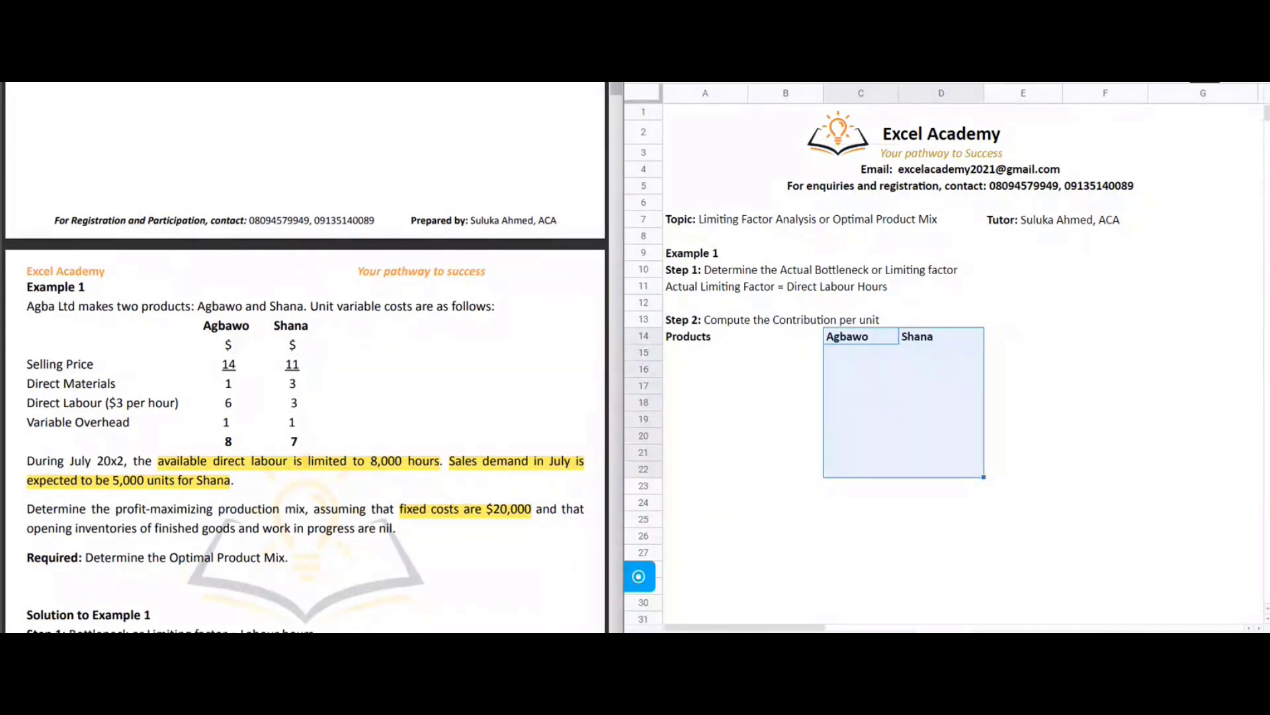
{"action": "mouse_move", "coordinate": [1007, 86]}
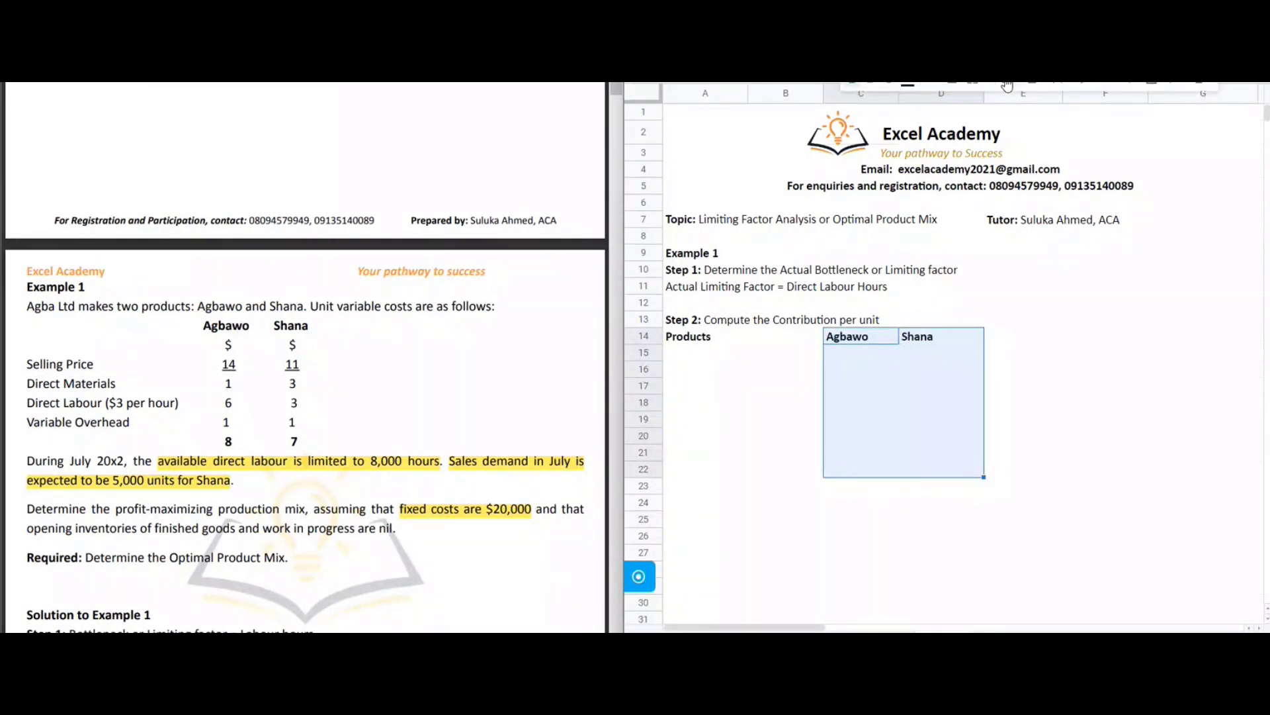
- Centre the product headings, add $ signs, and enter Selling Price 14 for Agbawo and 11 for Shana
{"action": "left_click", "coordinate": [1006, 86]}
{"action": "left_click", "coordinate": [875, 355]}
{"action": "type", "text": "$"}
{"action": "key", "text": "Tab"}
{"action": "type", "text": "$"}
{"action": "key", "text": "Return"}
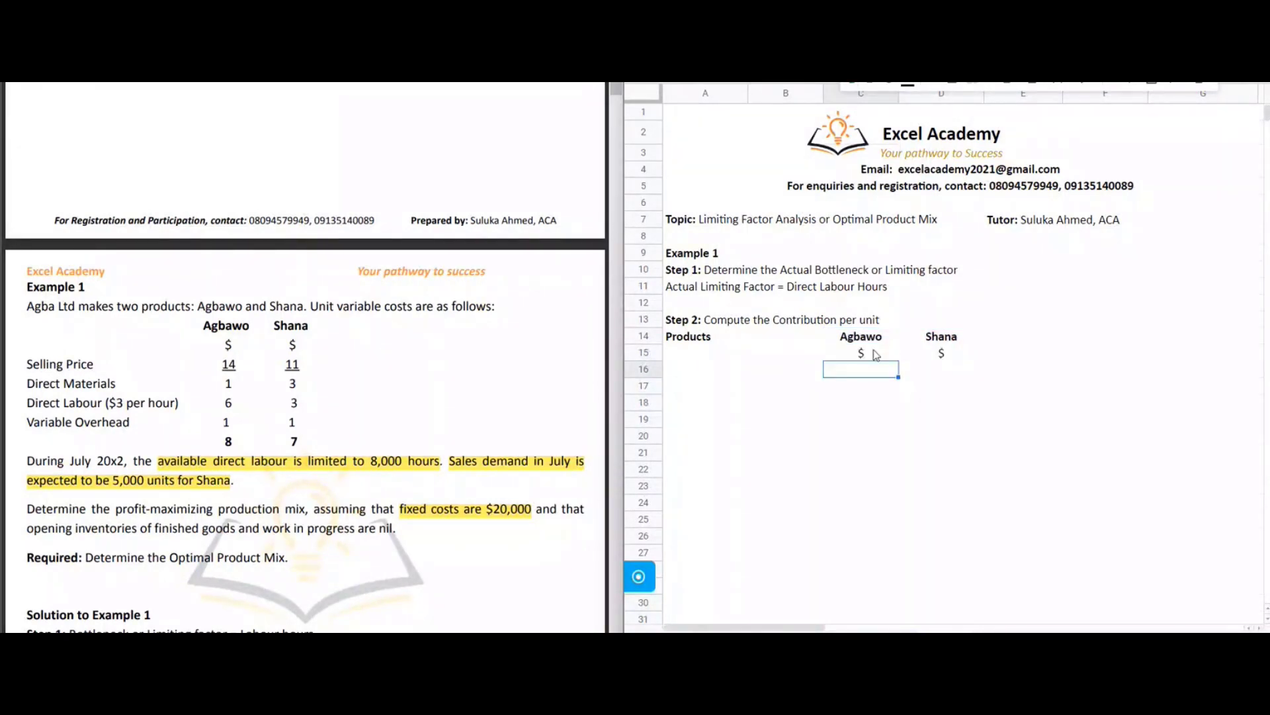
{"action": "key", "text": "Left"}
{"action": "key", "text": "Left"}
{"action": "type", "text": "Selling Price"}
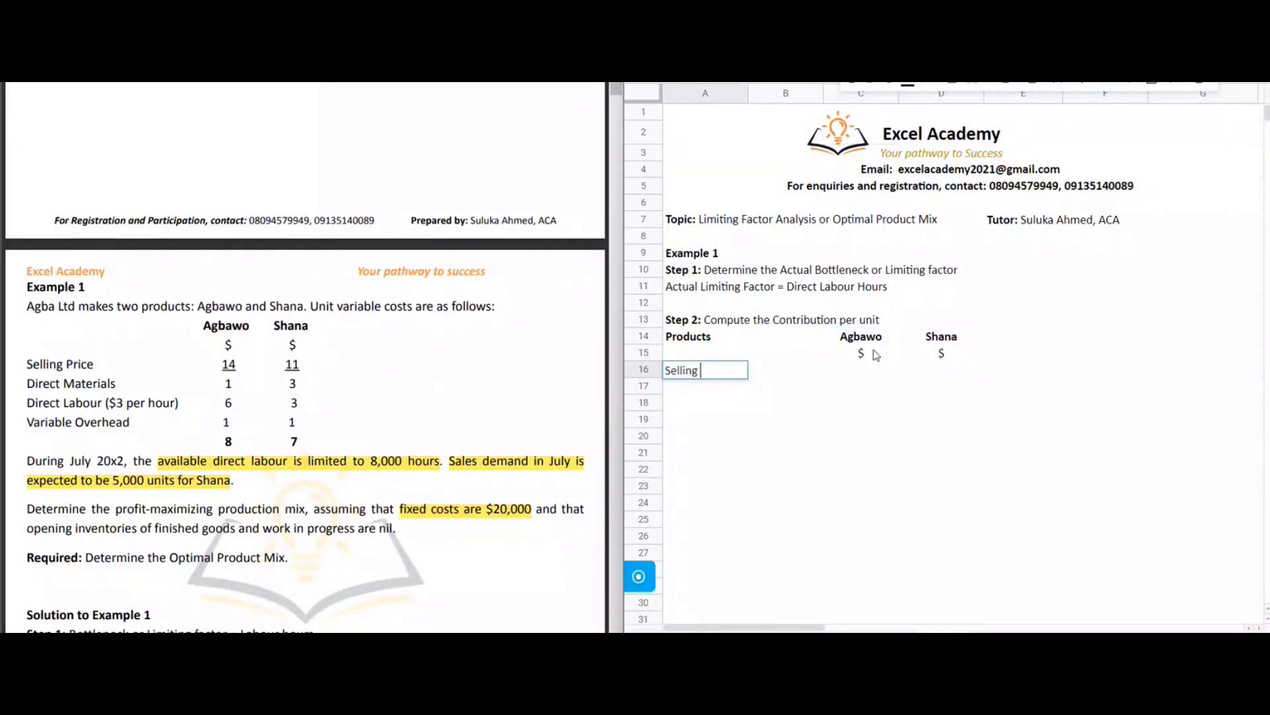
{"action": "key", "text": "Tab"}
{"action": "key", "text": "Tab"}
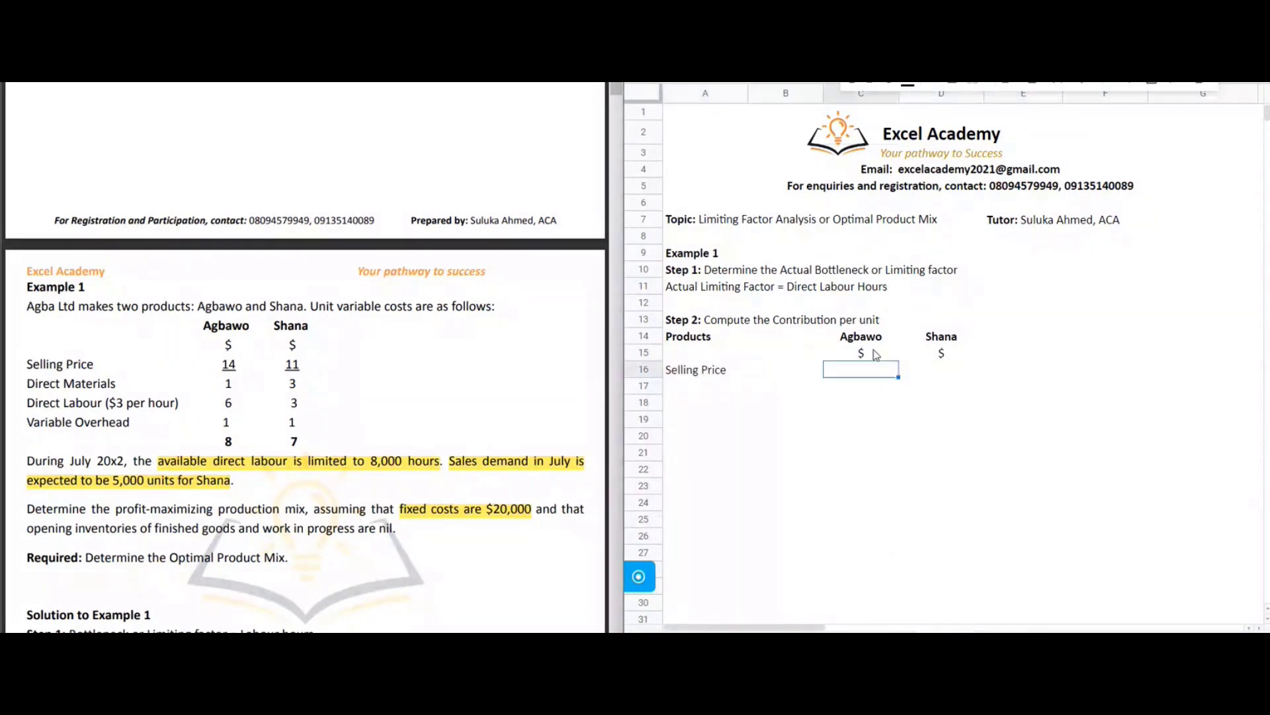
{"action": "type", "text": "14"}
{"action": "key", "text": "Tab"}
{"action": "type", "text": "11"}
{"action": "key", "text": "Return"}
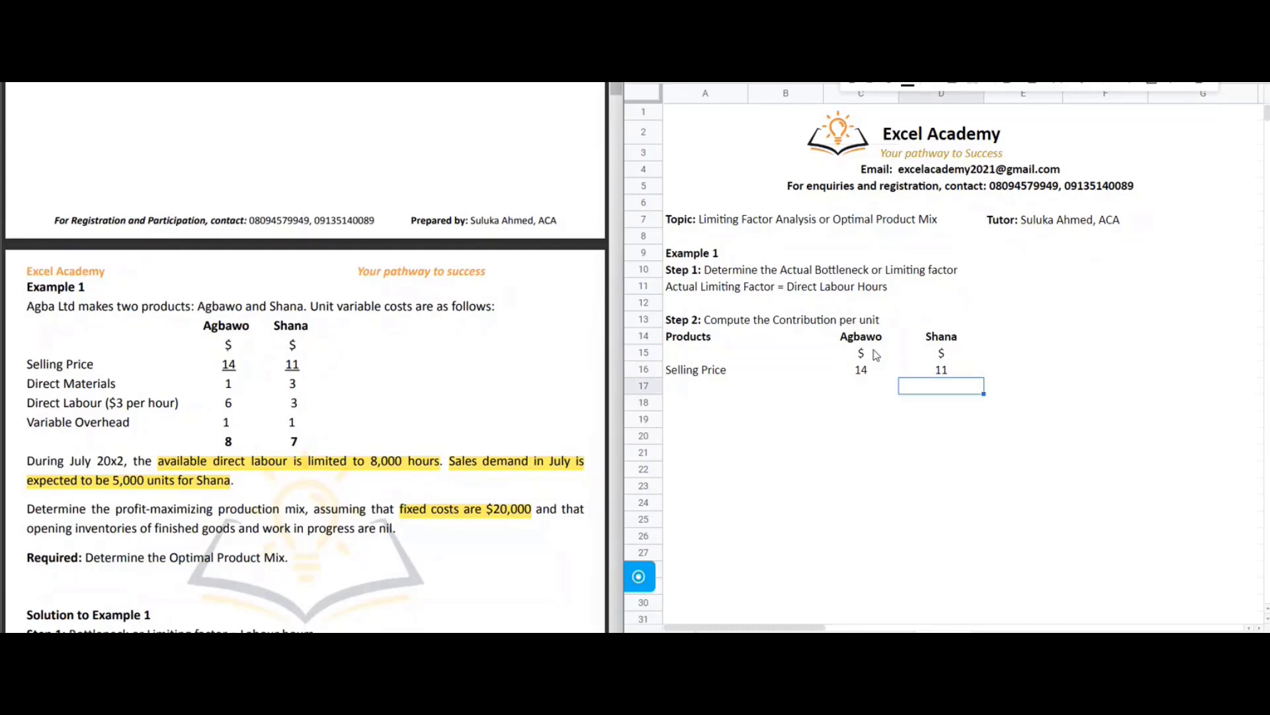
- Add a bold 'Variable Cost:' label and Direct Materials of 1 for Agbawo and 3 for Shana
{"action": "key", "text": "Left"}
{"action": "key", "text": "Left"}
{"action": "key", "text": "Left"}
{"action": "type", "text": "Variable Cost:"}
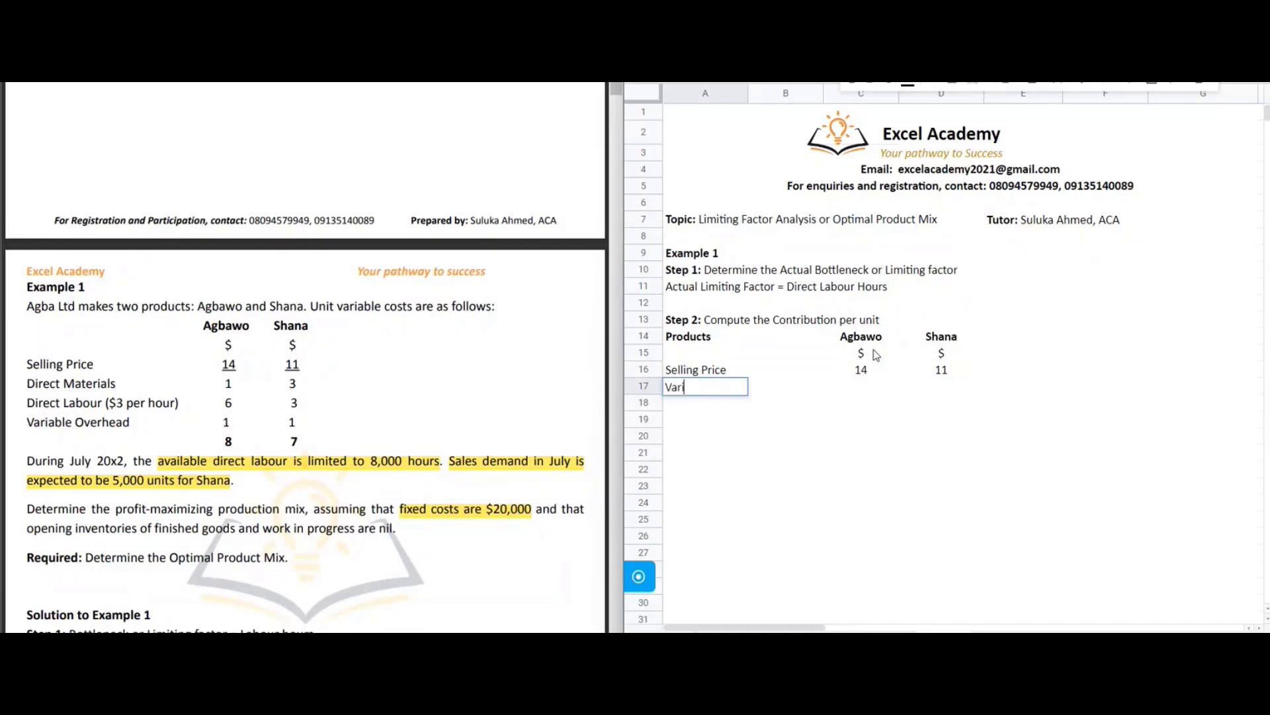
{"action": "key", "text": "Return"}
{"action": "key", "text": "Up"}
{"action": "key", "text": "Up"}
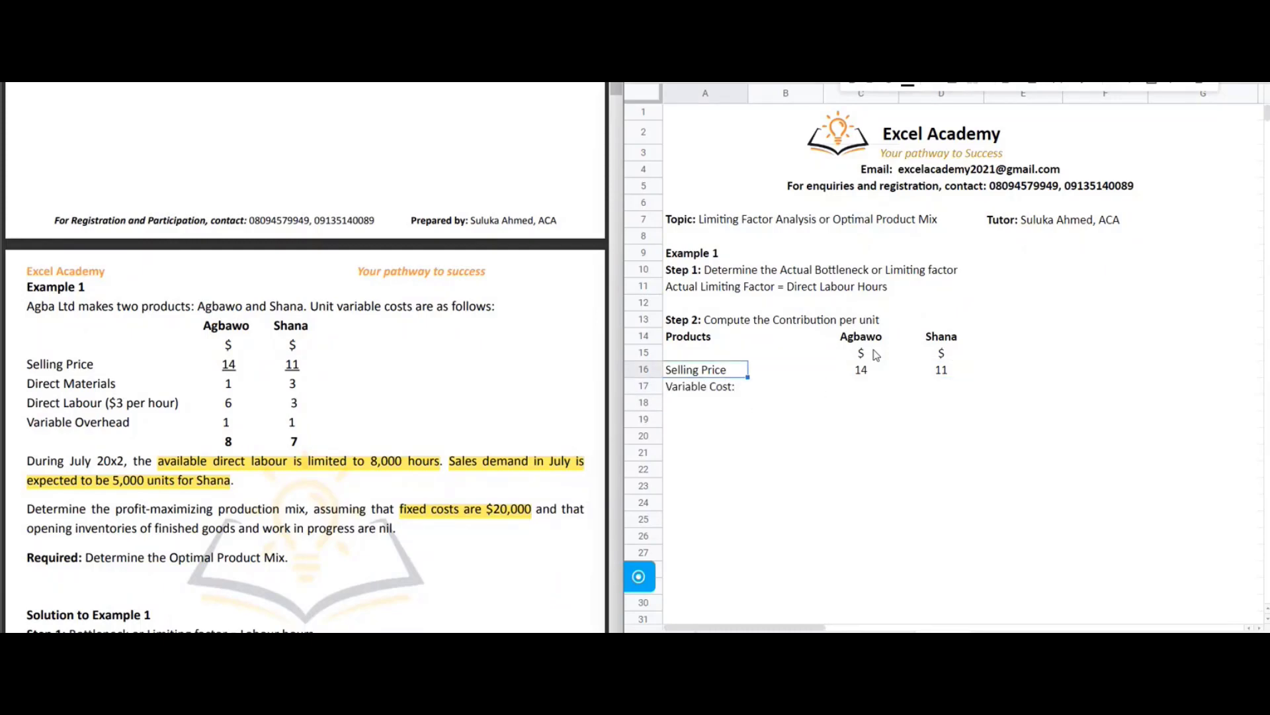
{"action": "key", "text": "Down"}
{"action": "key", "text": "ctrl+b"}
{"action": "key", "text": "Down"}
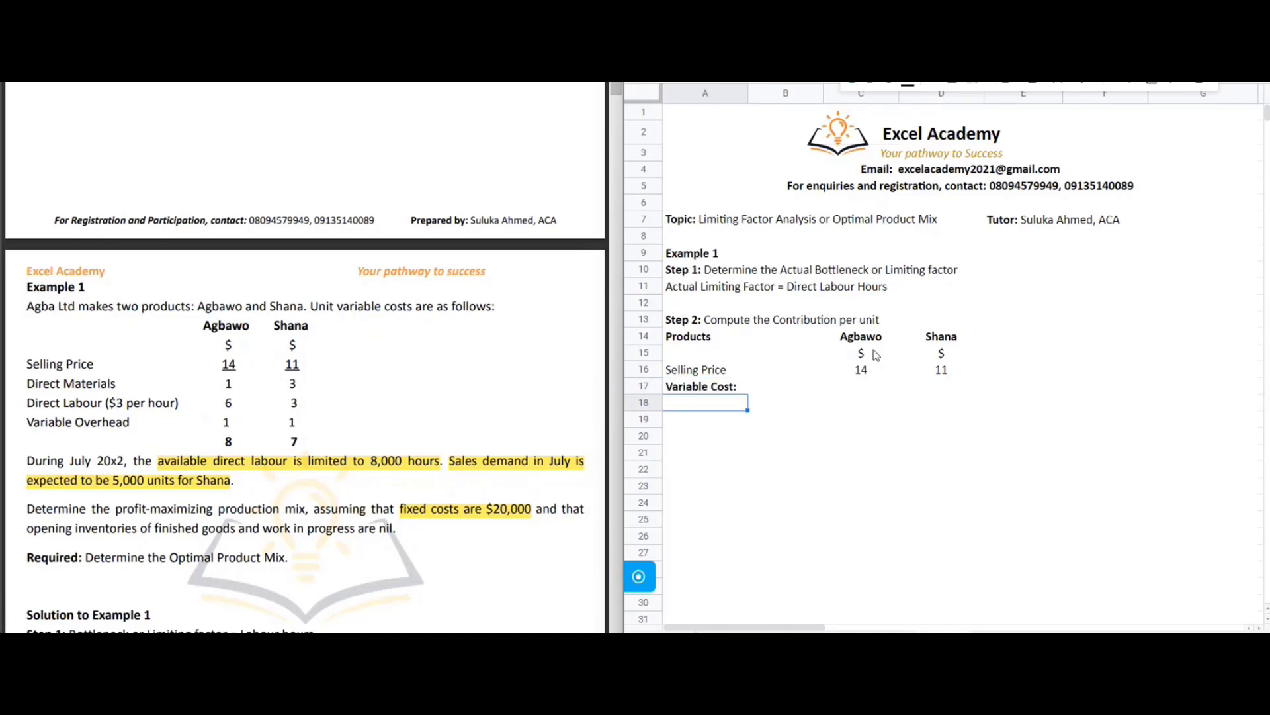
{"action": "type", "text": "Direct Materi"}
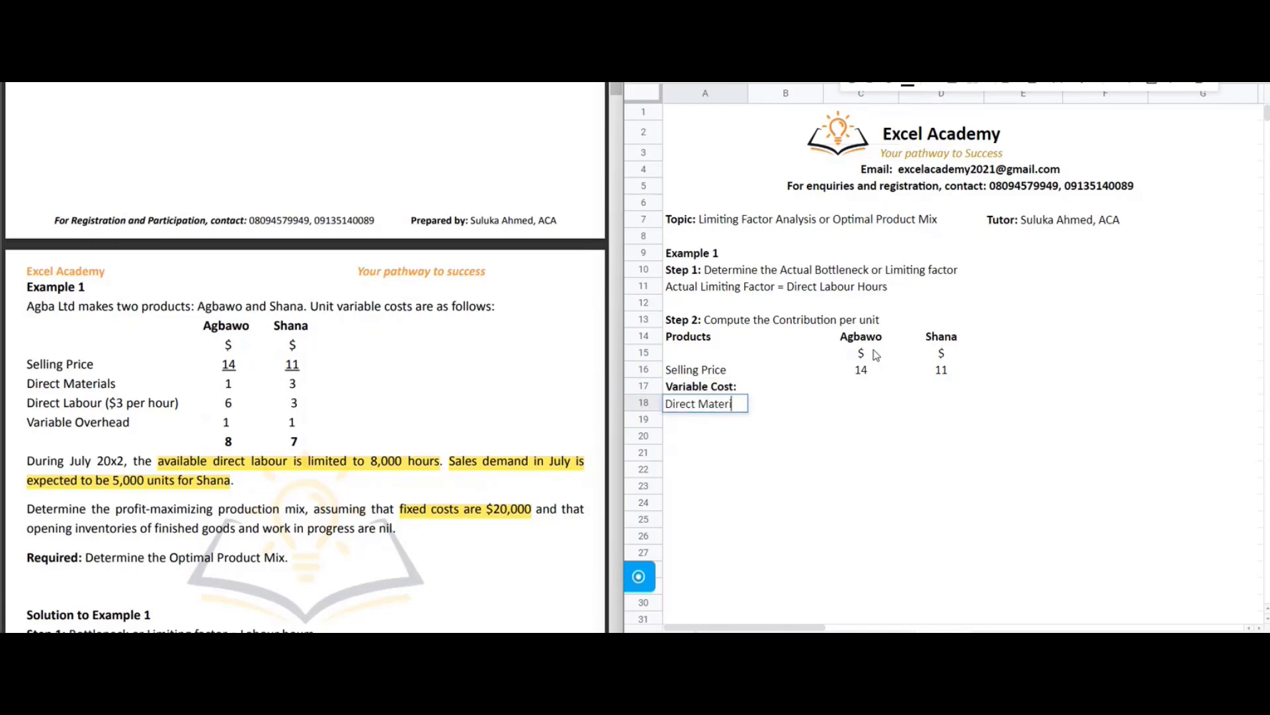
{"action": "type", "text": "als"}
{"action": "key", "text": "Tab"}
{"action": "key", "text": "Tab"}
{"action": "type", "text": "1"}
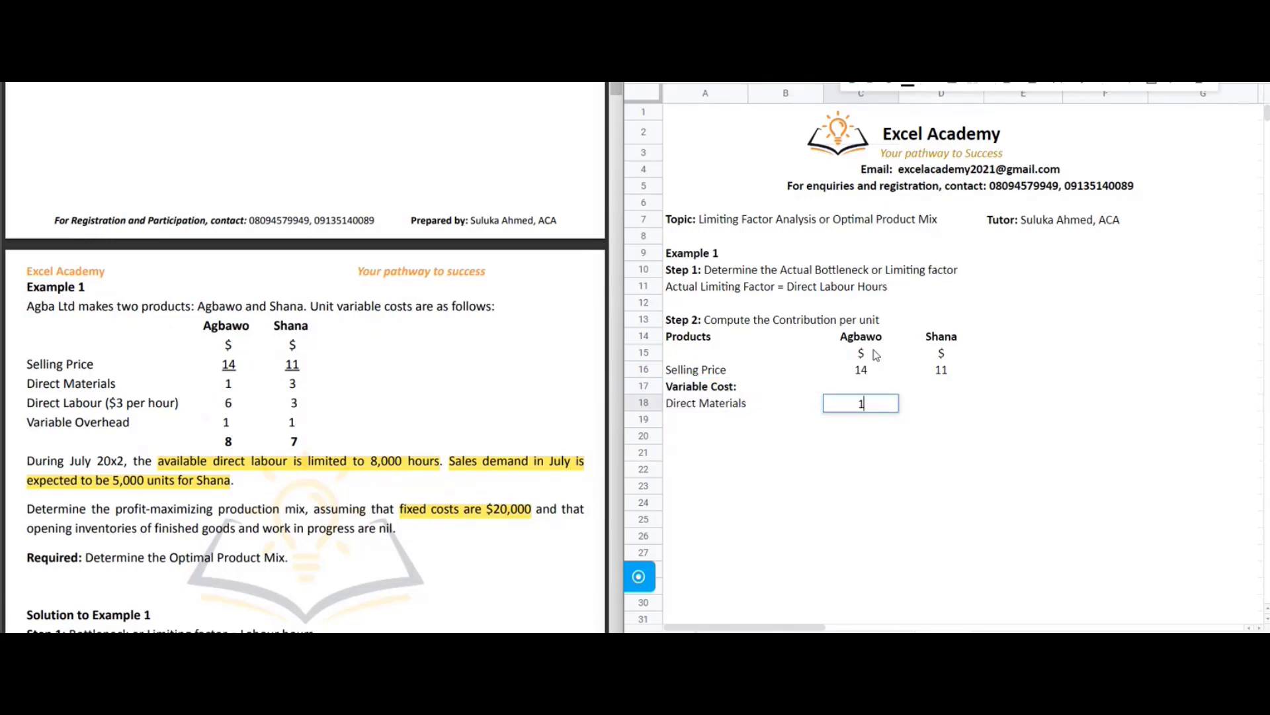
{"action": "key", "text": "Tab"}
{"action": "type", "text": "3"}
{"action": "key", "text": "Return"}
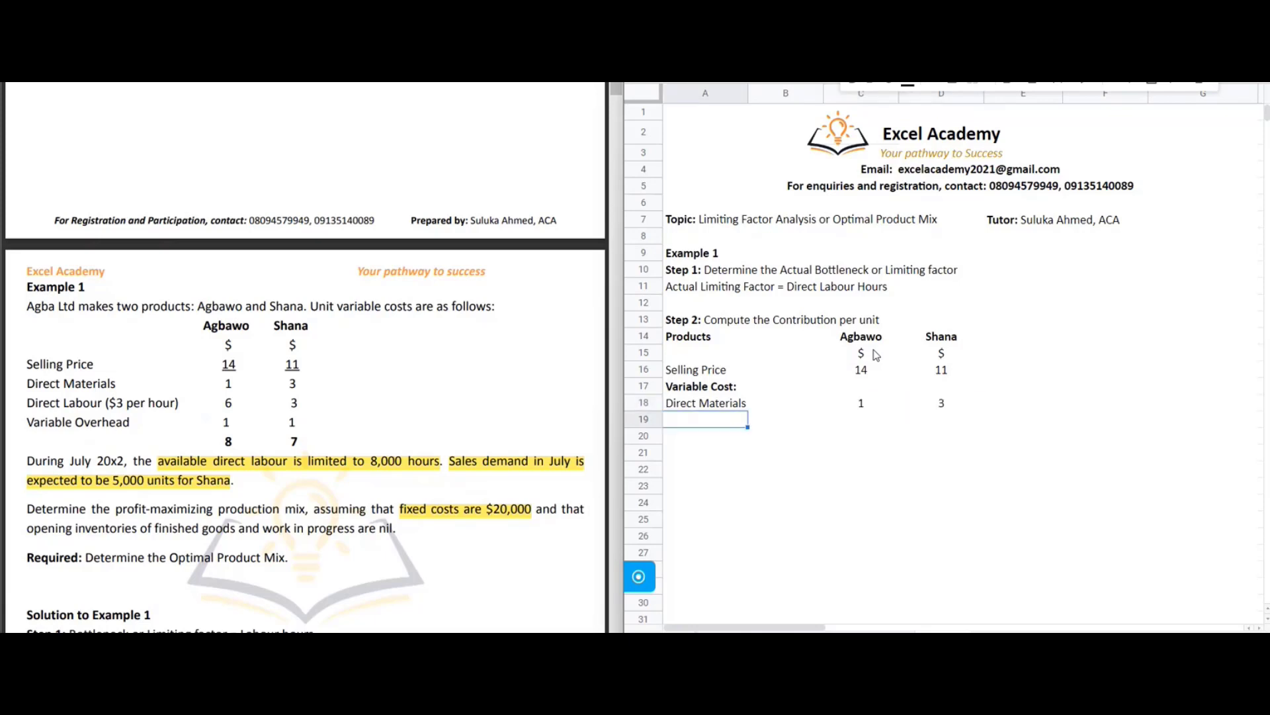
- Enter Direct Labour 6 and 3, Variable Overhead 1 and 1, and a Contribution per unit label
{"action": "type", "text": "Direct Labour"}
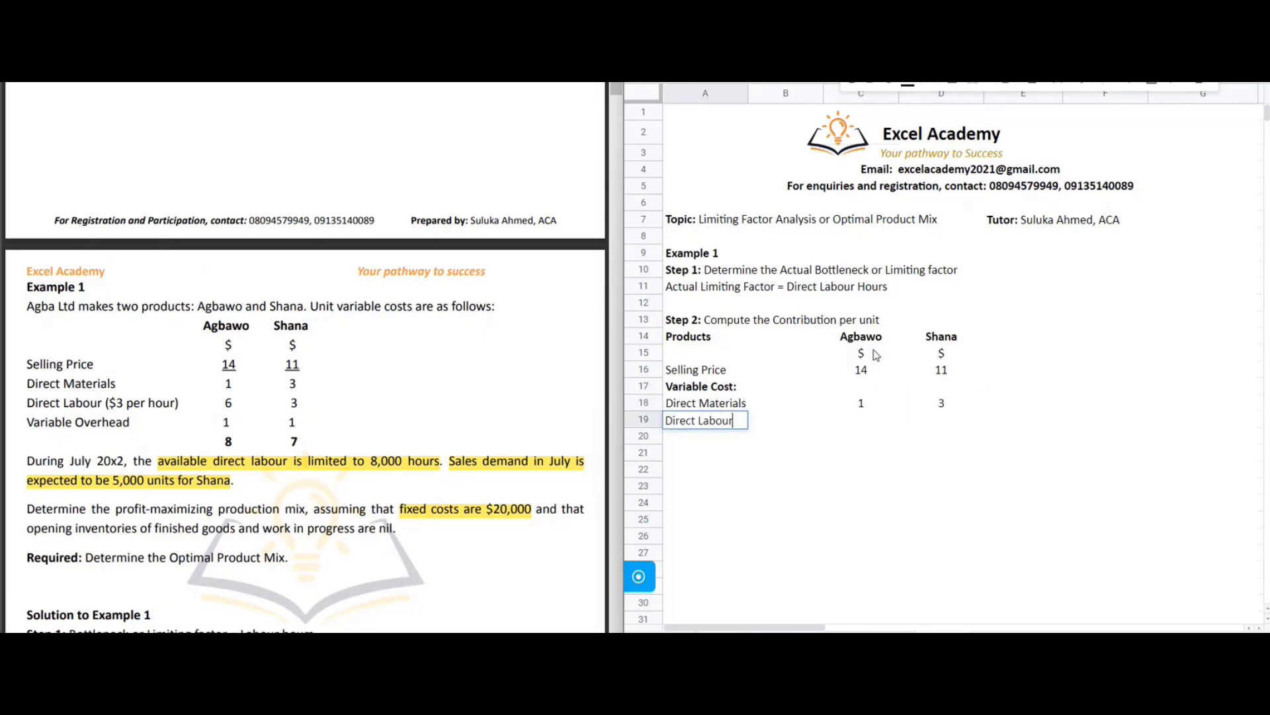
{"action": "key", "text": "Tab"}
{"action": "key", "text": "Tab"}
{"action": "type", "text": "6"}
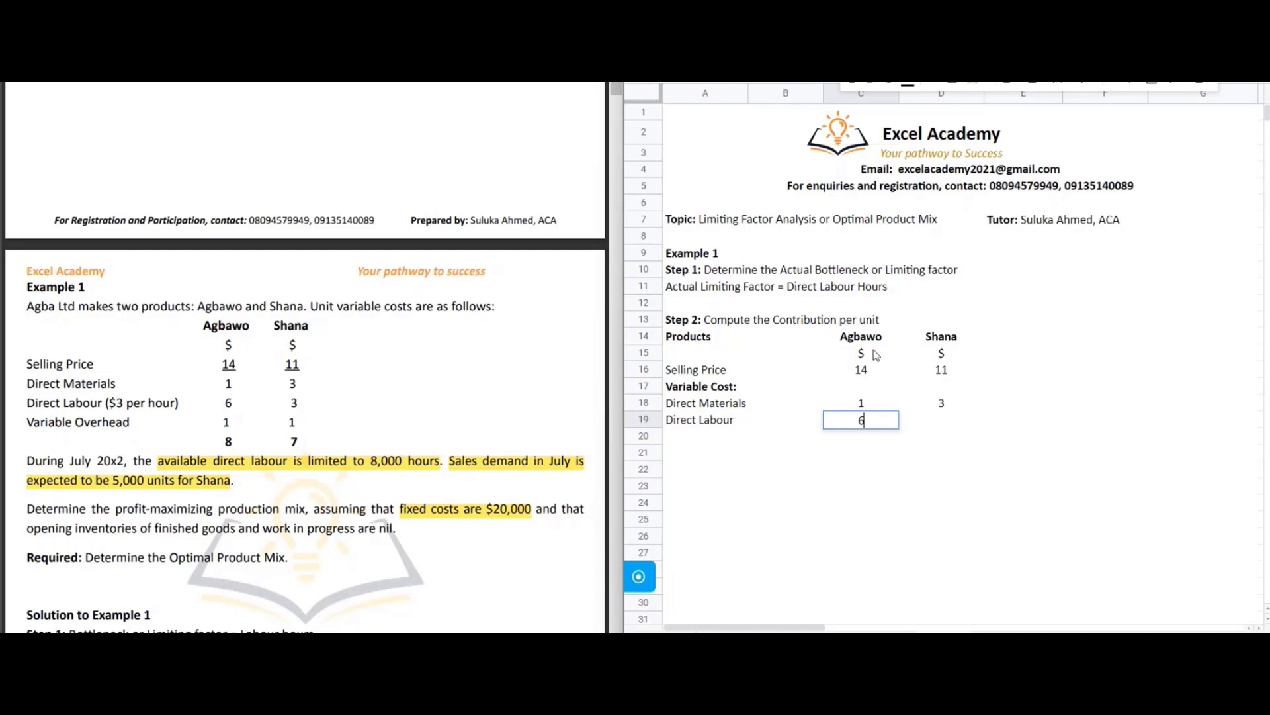
{"action": "key", "text": "Tab"}
{"action": "type", "text": "3"}
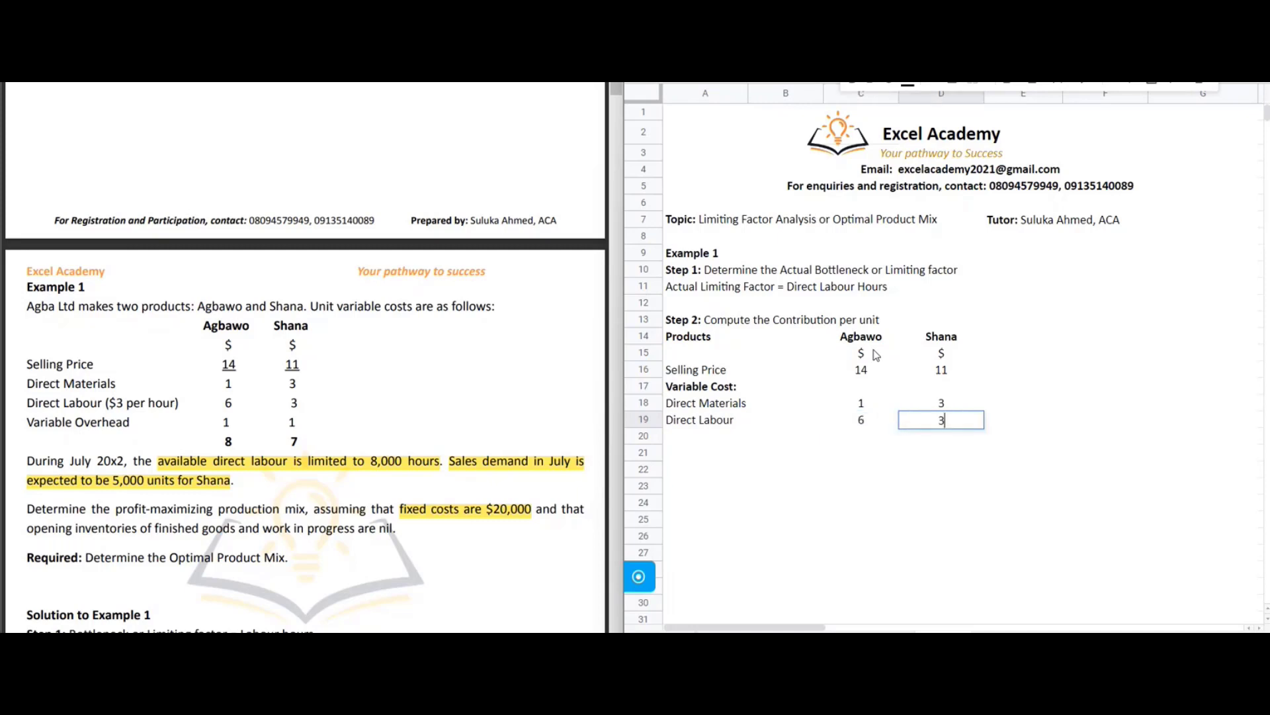
{"action": "key", "text": "Return"}
{"action": "type", "text": "Variab"}
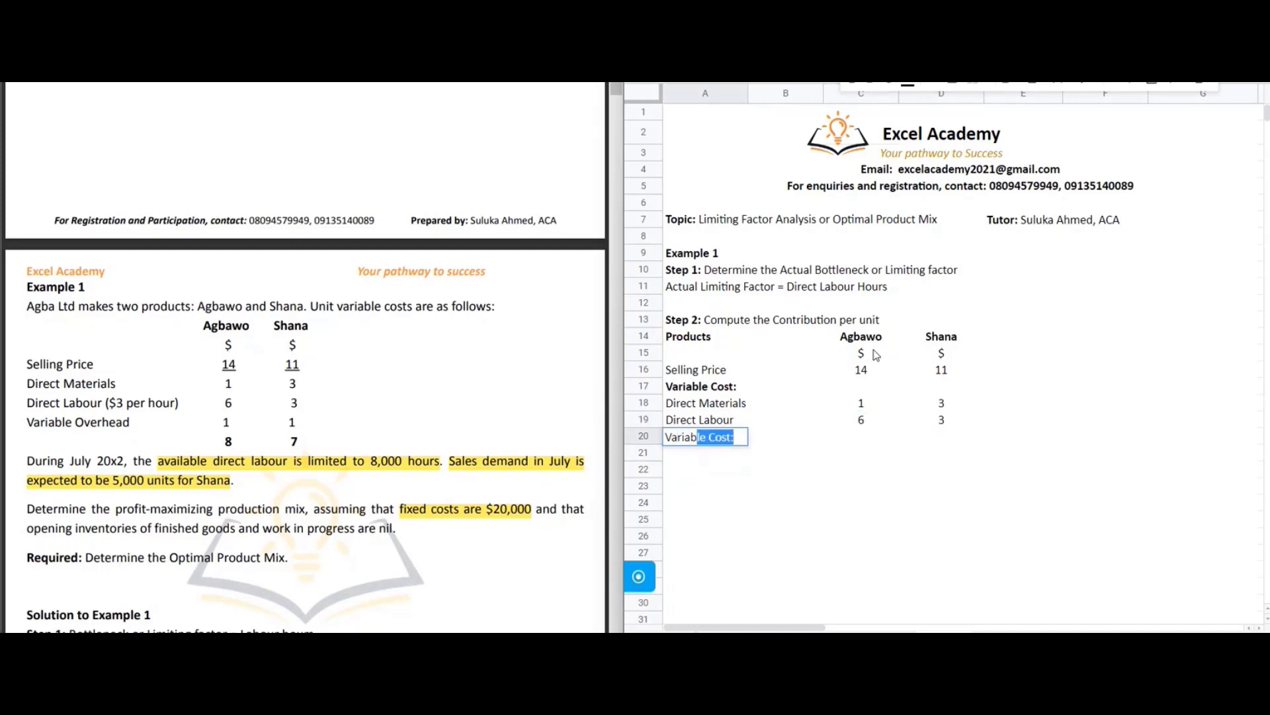
{"action": "type", "text": "le Overhead"}
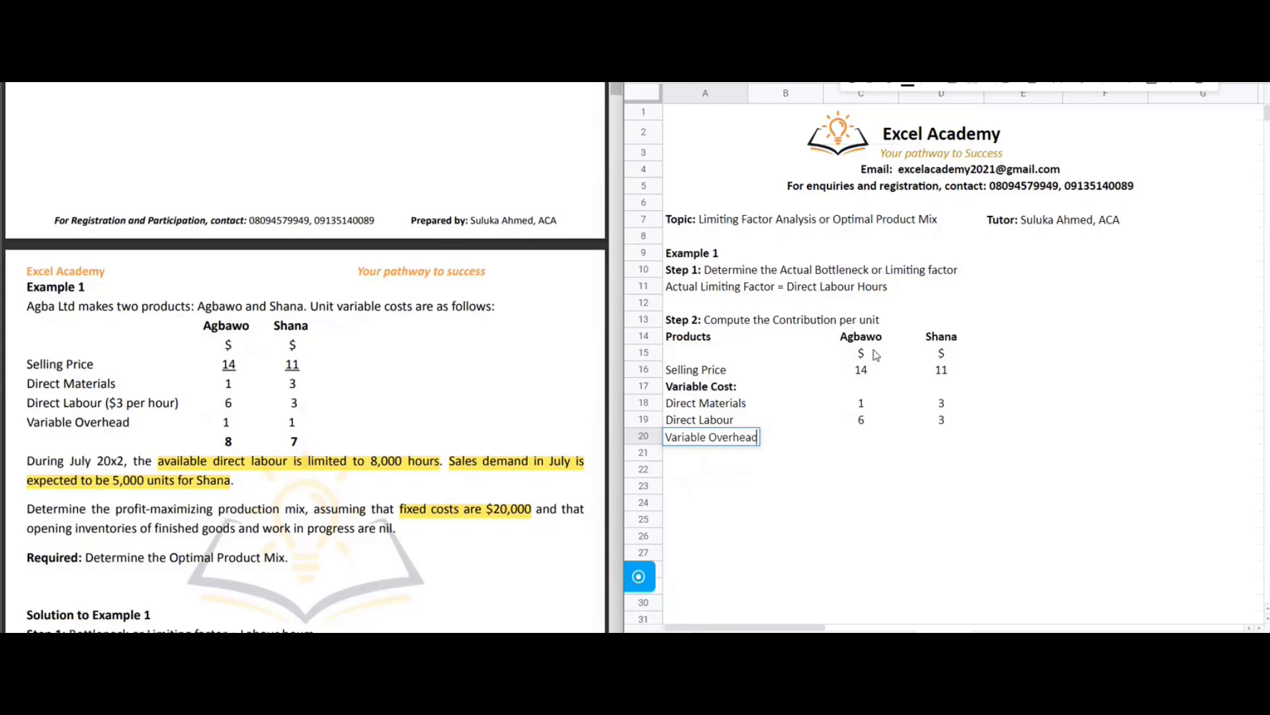
{"action": "key", "text": "Tab"}
{"action": "key", "text": "Tab"}
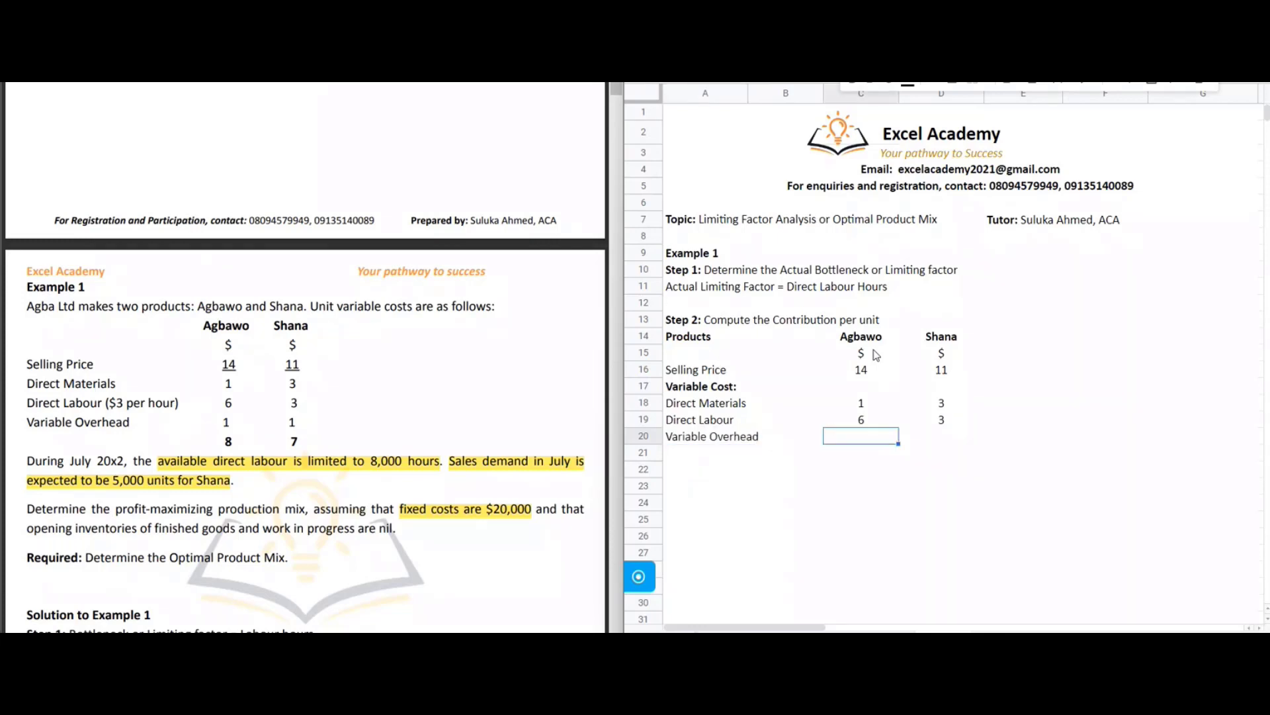
{"action": "type", "text": "1"}
{"action": "key", "text": "Tab"}
{"action": "type", "text": "1"}
{"action": "key", "text": "Return"}
{"action": "type", "text": "C"}
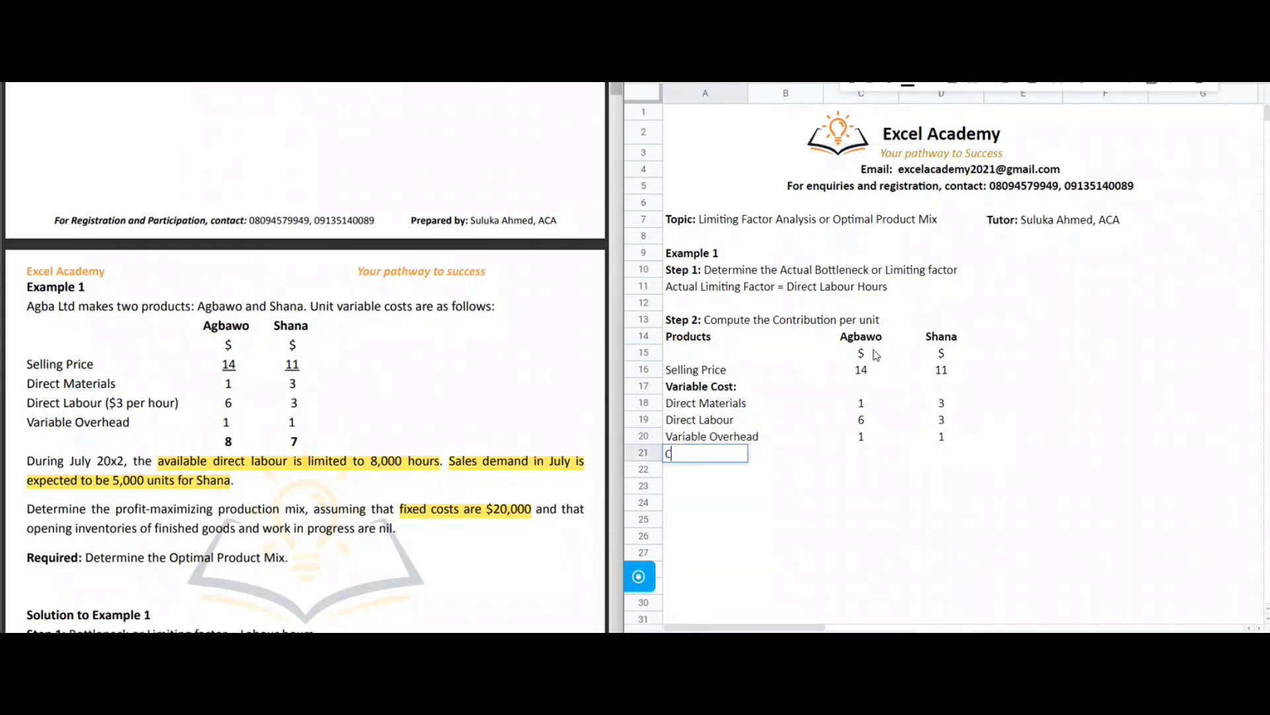
{"action": "type", "text": "ontribution per unit"}
{"action": "key", "text": "Return"}
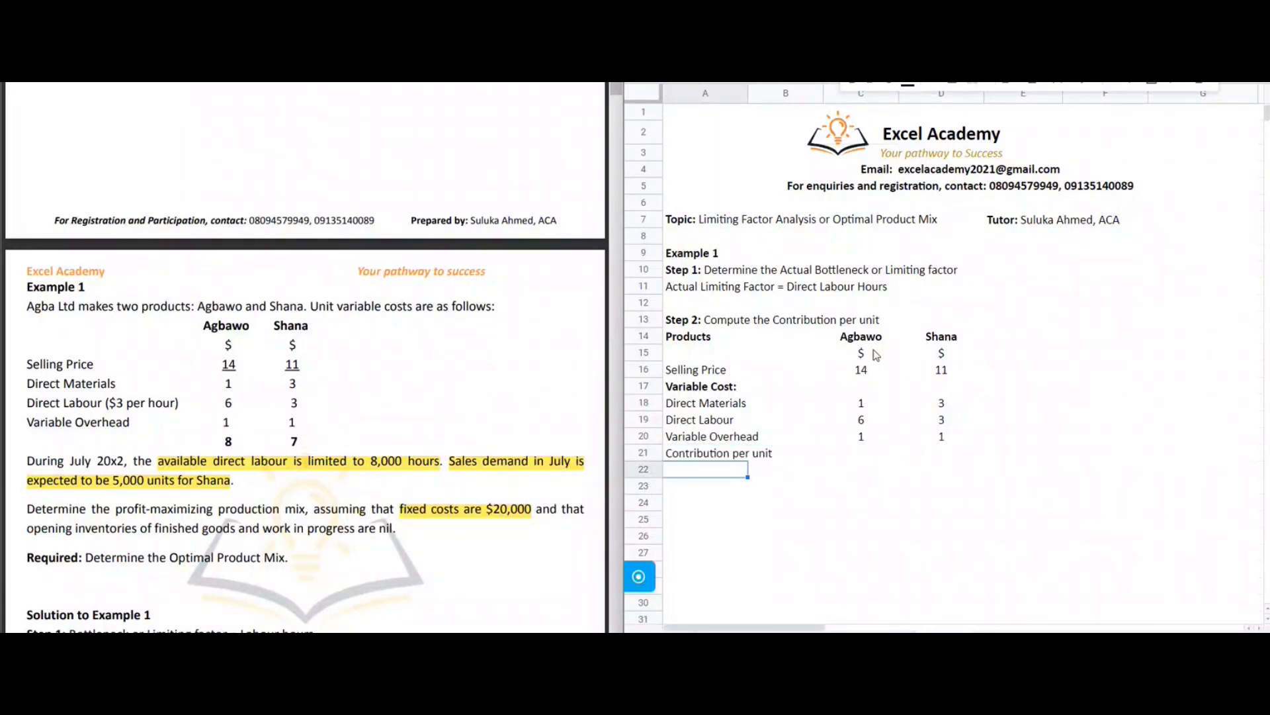
- Bold the Contribution per unit row and compute Agbawo's contribution as =C16-C18-C19-C20, giving 6
{"action": "key", "text": "Up"}
{"action": "key", "text": "shift+space"}
{"action": "key", "text": "ctrl+b"}
{"action": "key", "text": "Right"}
{"action": "key", "text": "Right"}
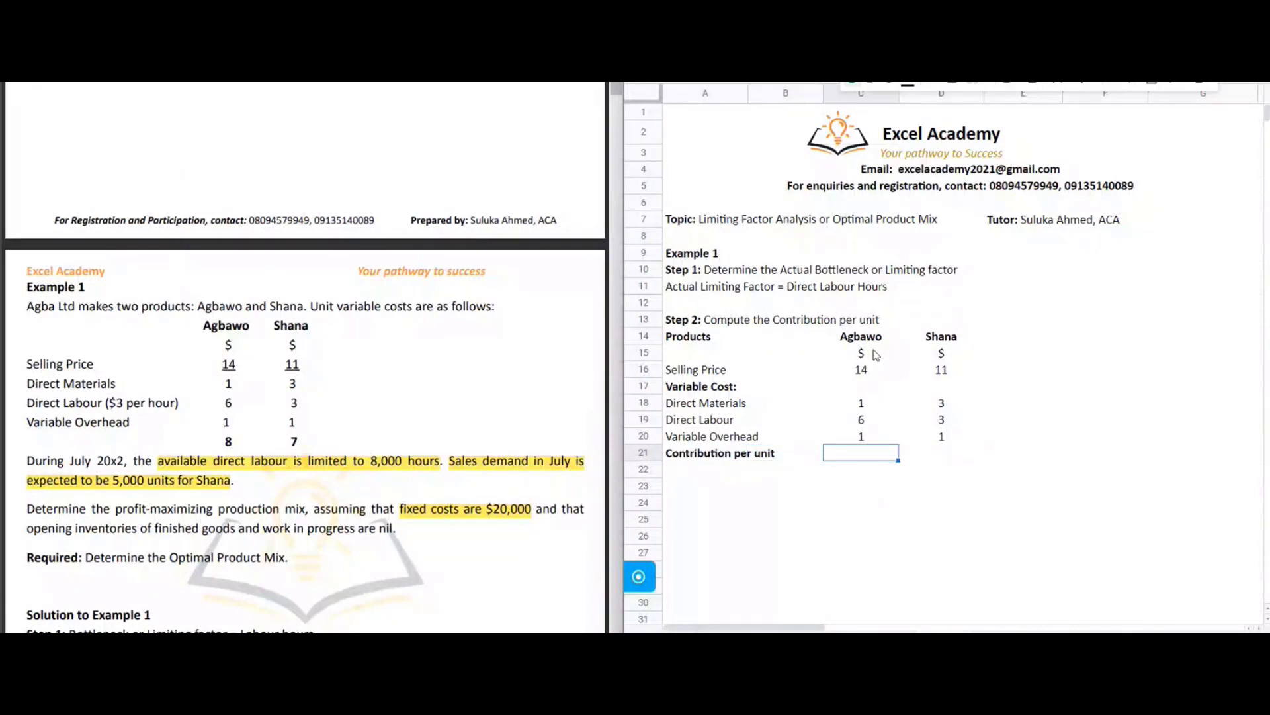
{"action": "type", "text": "="}
{"action": "left_click", "coordinate": [871, 370]}
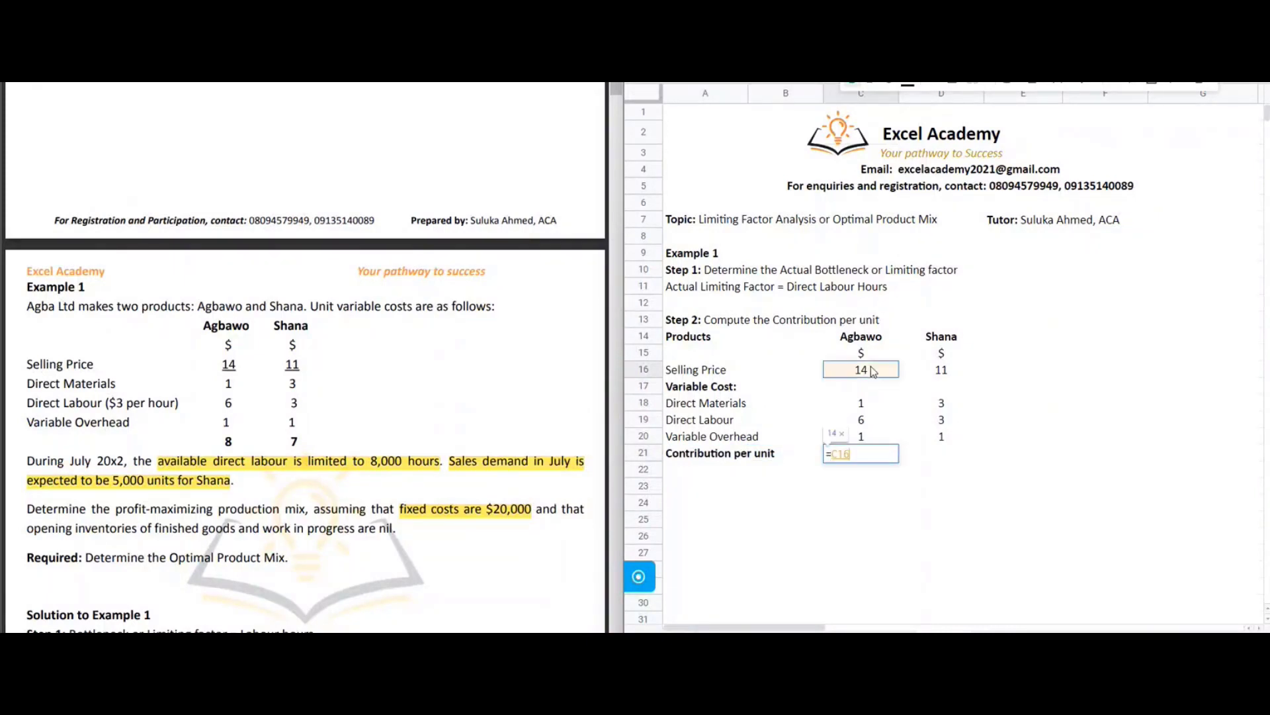
{"action": "type", "text": "-"}
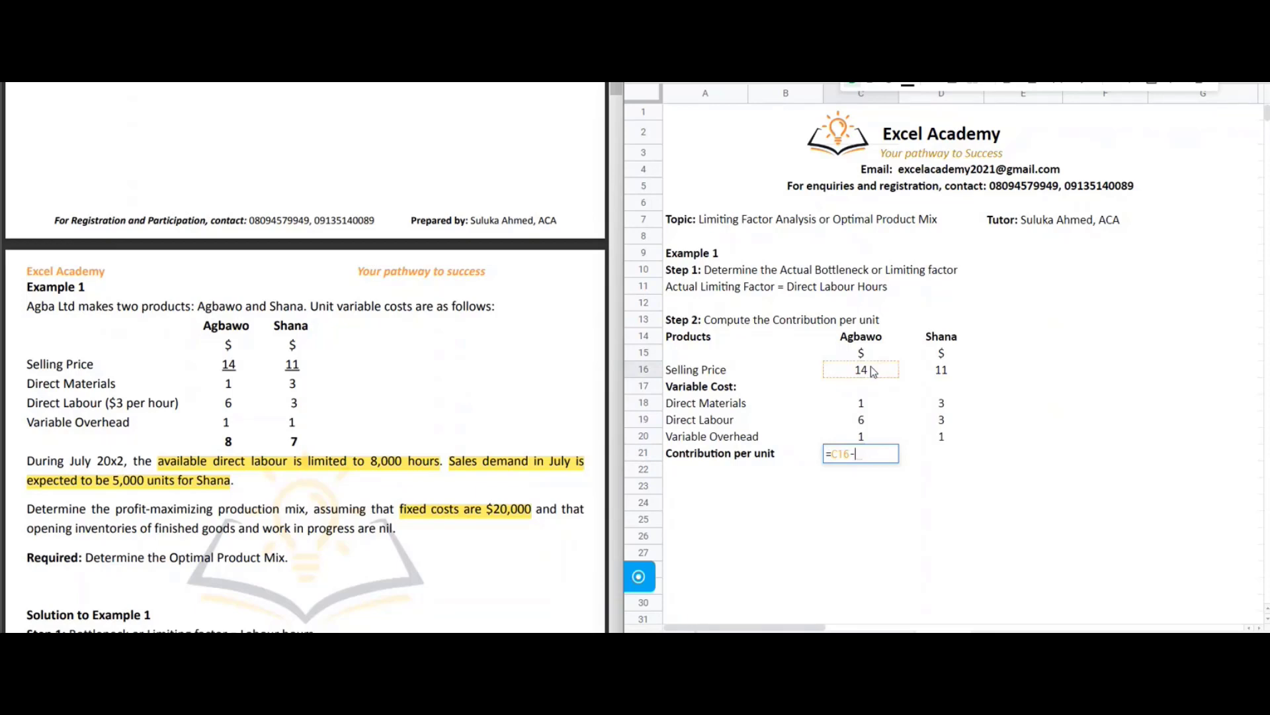
{"action": "left_click", "coordinate": [872, 403]}
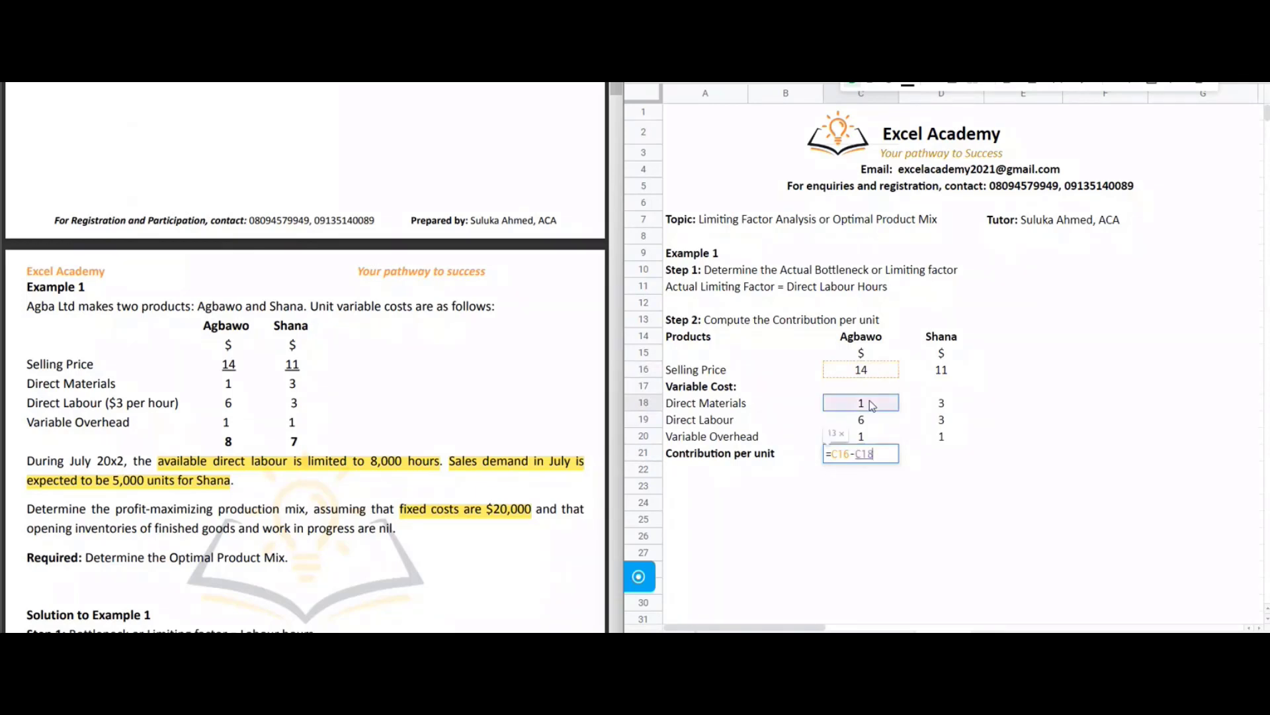
{"action": "type", "text": "-"}
{"action": "left_click", "coordinate": [876, 426]}
{"action": "type", "text": "-"}
{"action": "left_click", "coordinate": [876, 435]}
{"action": "key", "text": "Return"}
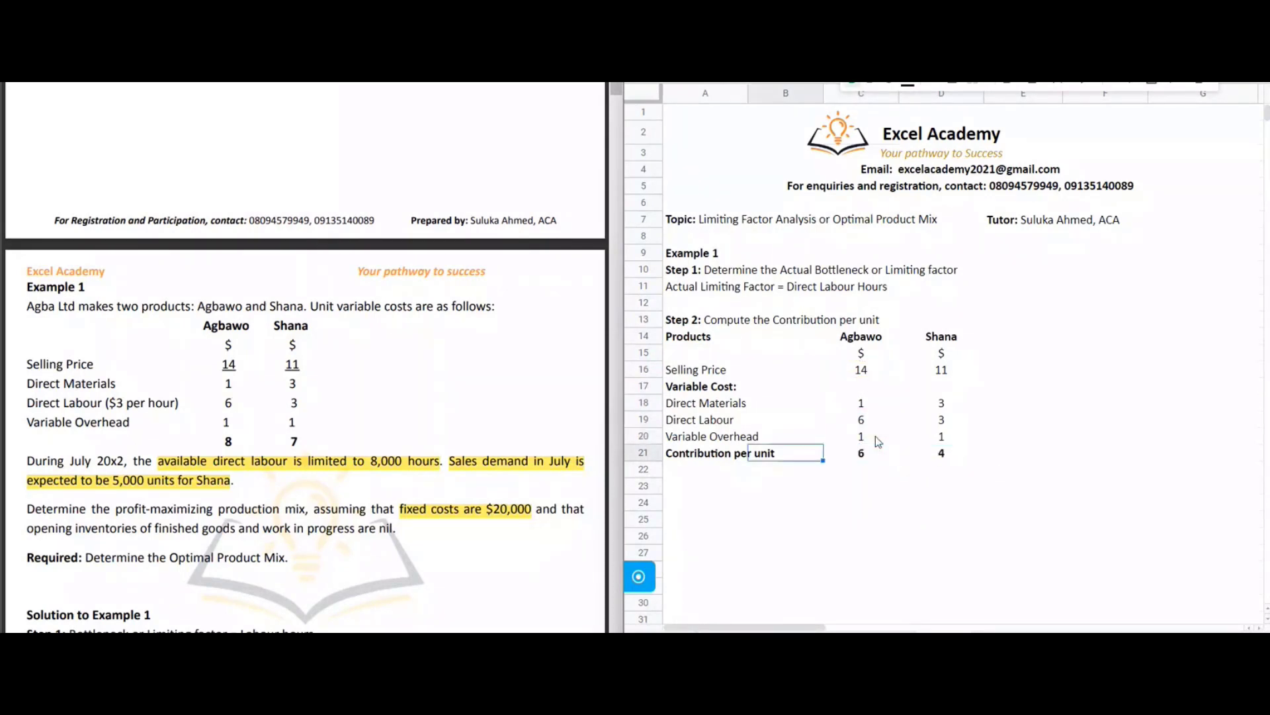
{"action": "key", "text": "Down"}
{"action": "key", "text": "Left"}
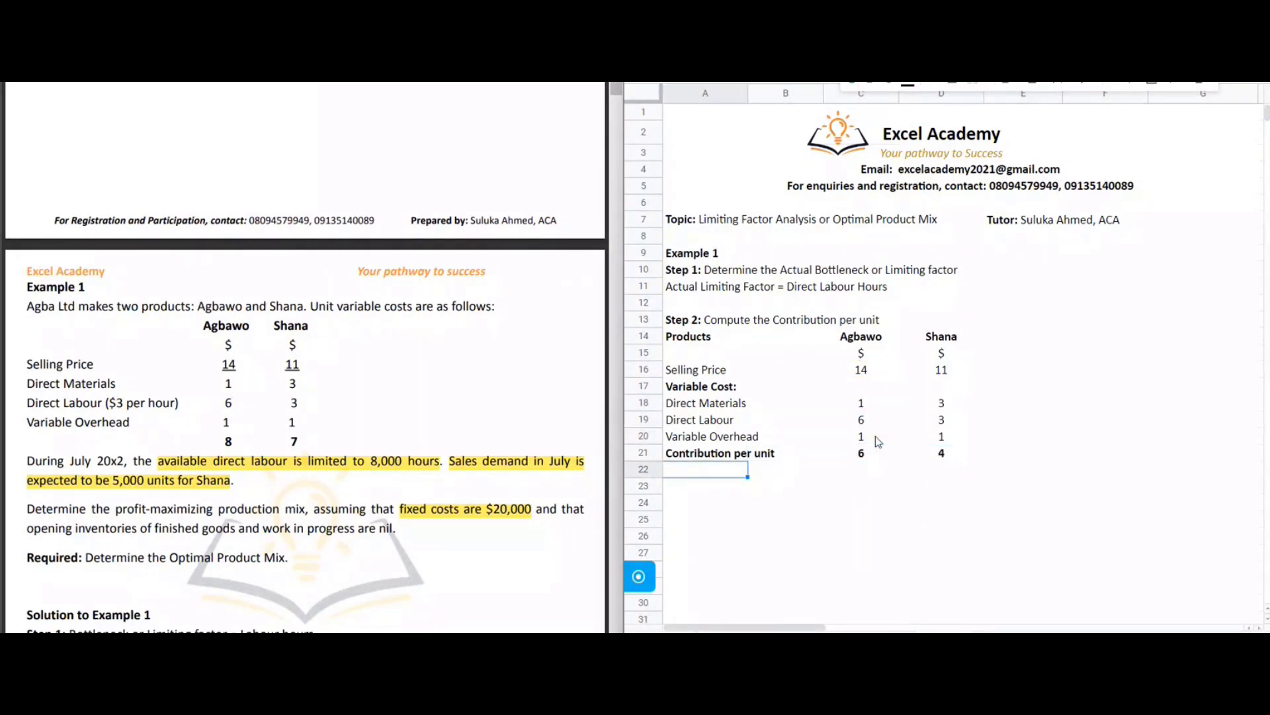
- Add 'Step 3: Limiting Factor (Direct Labour Hours) per unit' with 'Step 3:' in bold
{"action": "key", "text": "Down"}
{"action": "type", "text": "Step 3"}
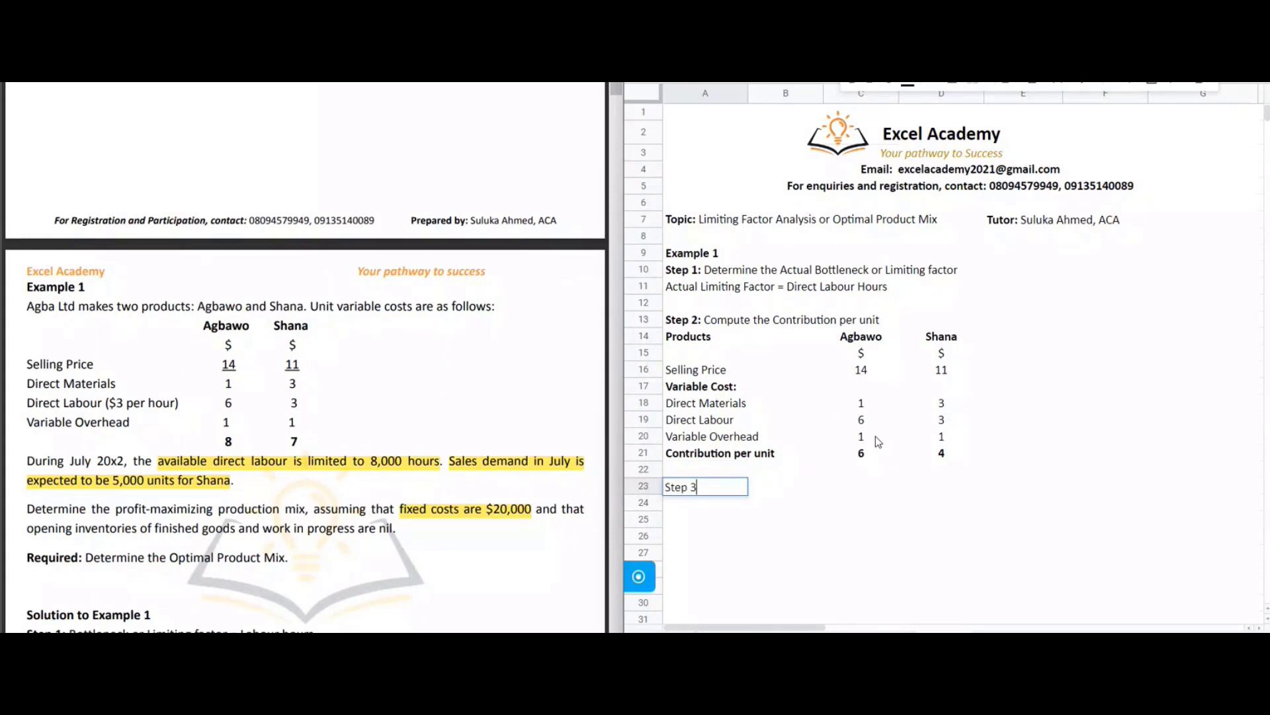
{"action": "type", "text": ": Limiting Facto"}
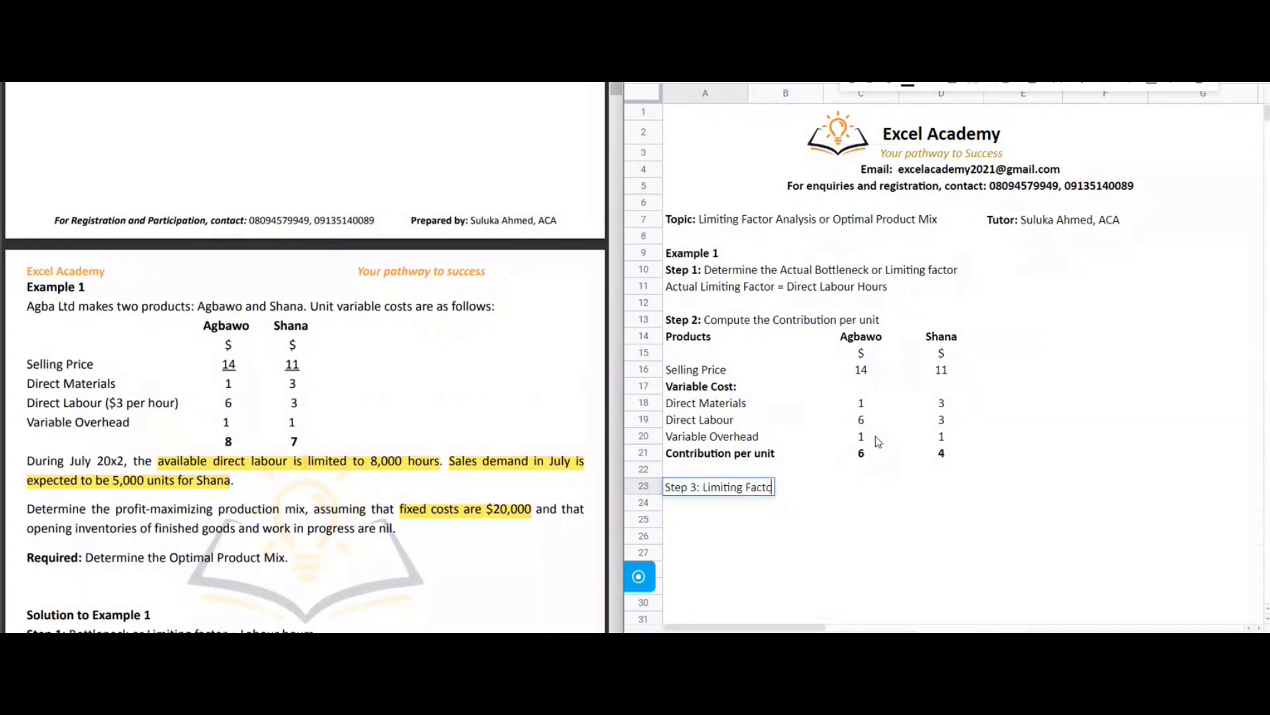
{"action": "type", "text": "r (Direct Labour Hours) per unit"}
{"action": "key", "text": "Return"}
{"action": "left_click", "coordinate": [695, 491]}
{"action": "double_click", "coordinate": [694, 491]}
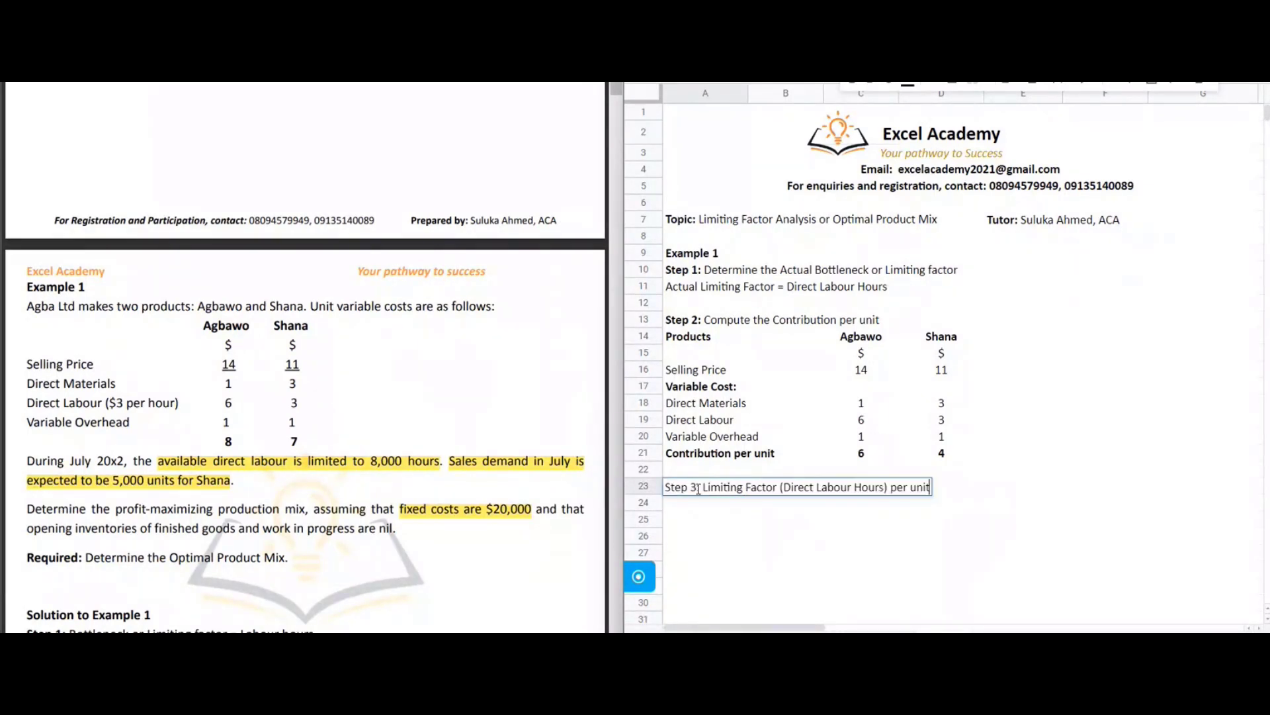
{"action": "left_click_drag", "start_coordinate": [665, 487], "coordinate": [701, 487]}
{"action": "key", "text": "ctrl+b"}
{"action": "key", "text": "Return"}
- Copy the Products, Agbawo, Shana headings into the row below the Step 3 heading
{"action": "left_click_drag", "start_coordinate": [675, 336], "coordinate": [972, 336]}
{"action": "key", "text": "ctrl+c"}
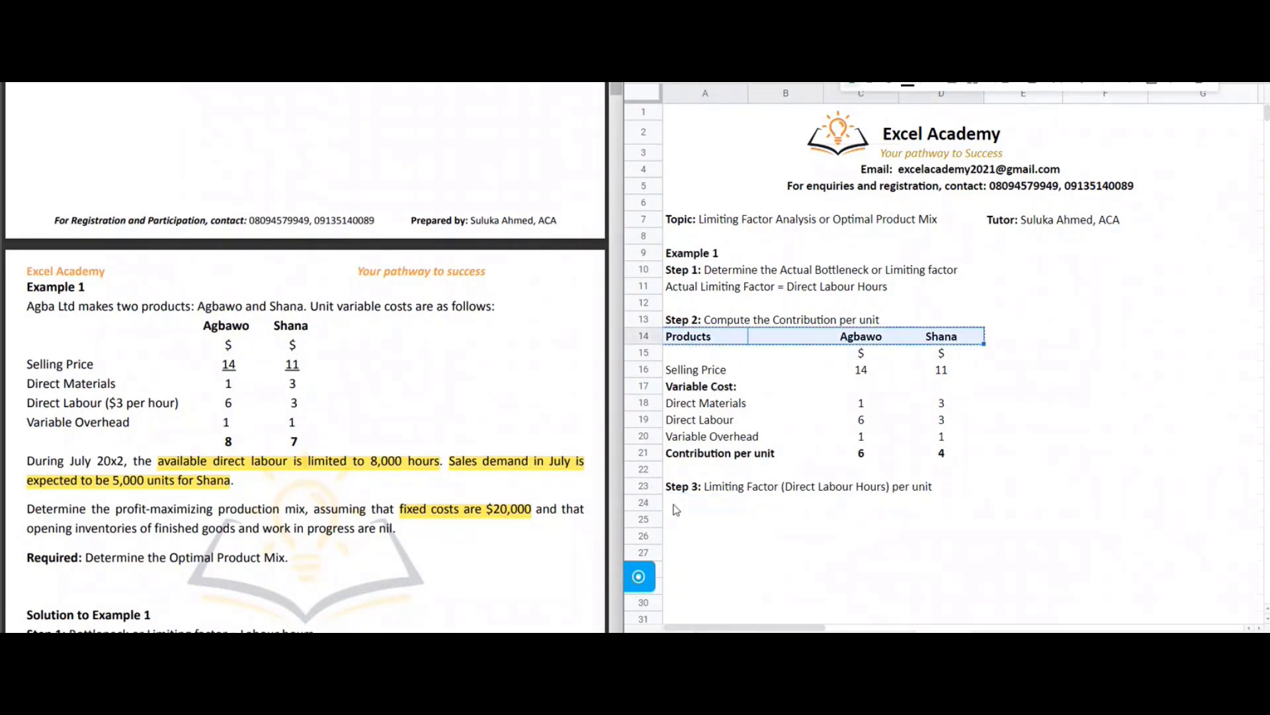
{"action": "left_click", "coordinate": [675, 509]}
{"action": "key", "text": "ctrl+v"}
{"action": "key", "text": "Down"}
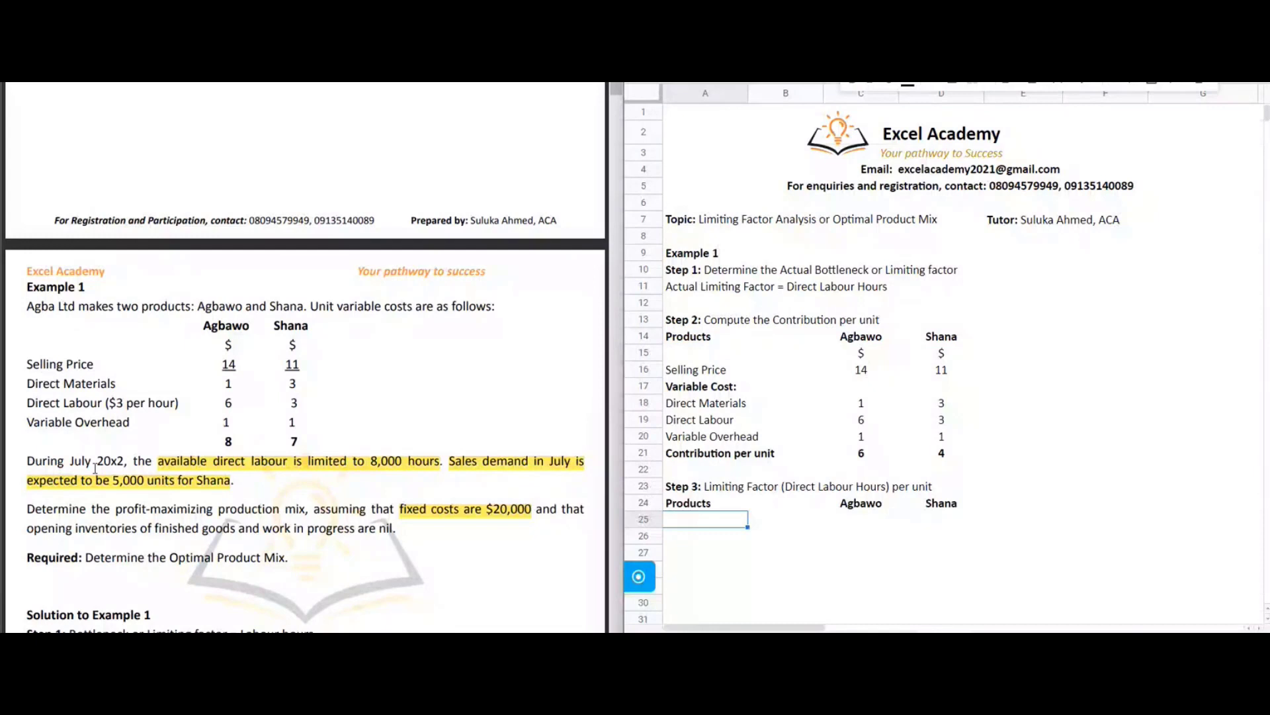
{"action": "left_click", "coordinate": [694, 554]}
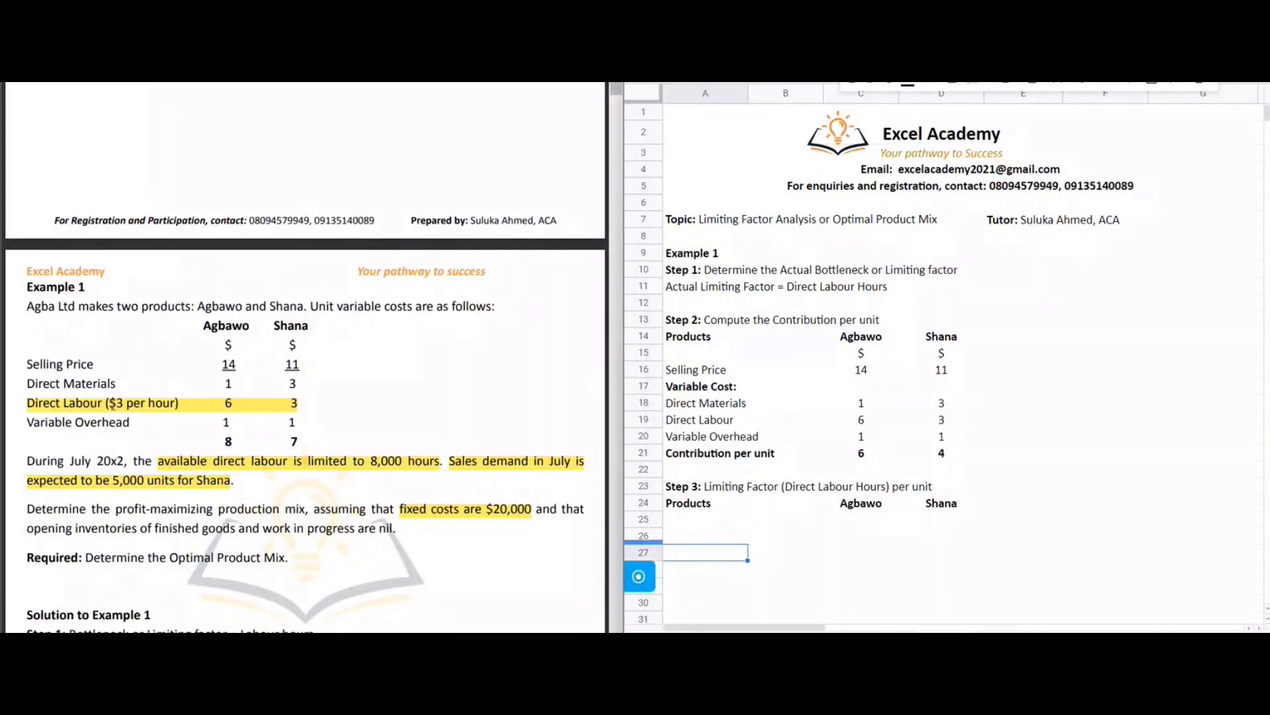
- Highlight '$3 per hour' in Example 1's Direct Labour row in yellow
{"action": "left_click_drag", "start_coordinate": [110, 405], "coordinate": [174, 405]}
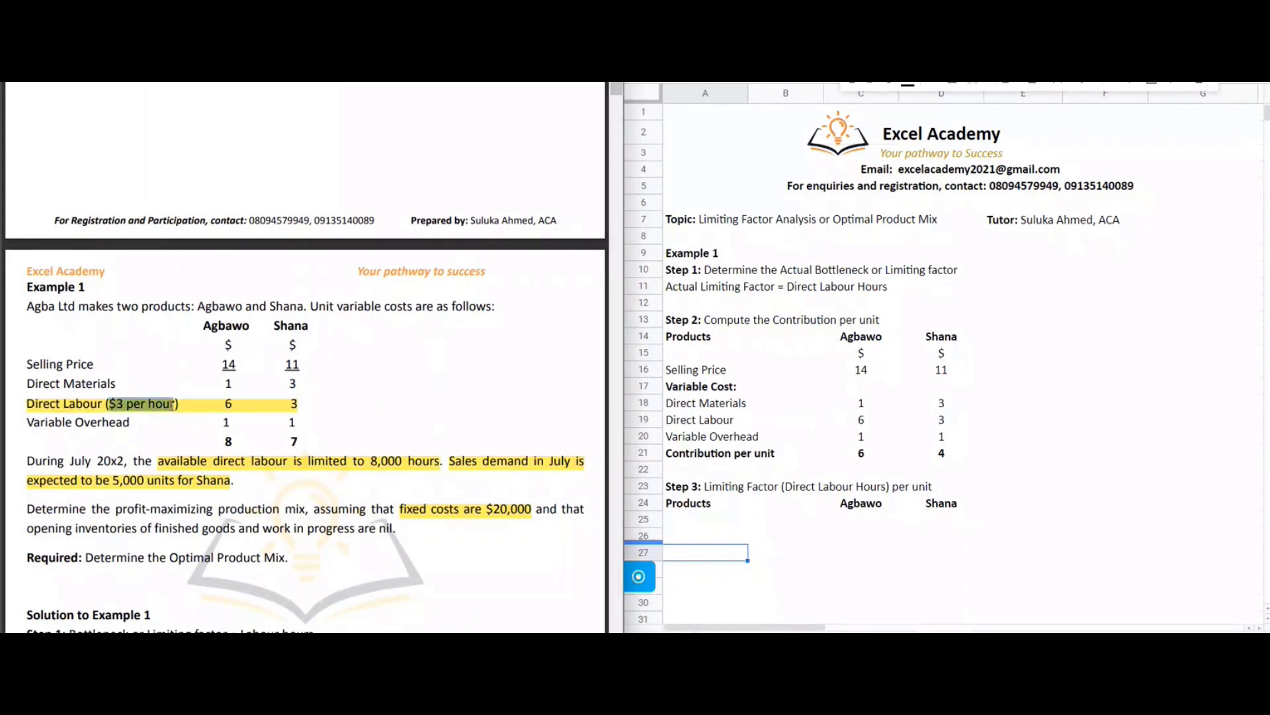
{"action": "right_click", "coordinate": [175, 404]}
{"action": "mouse_move", "coordinate": [227, 311]}
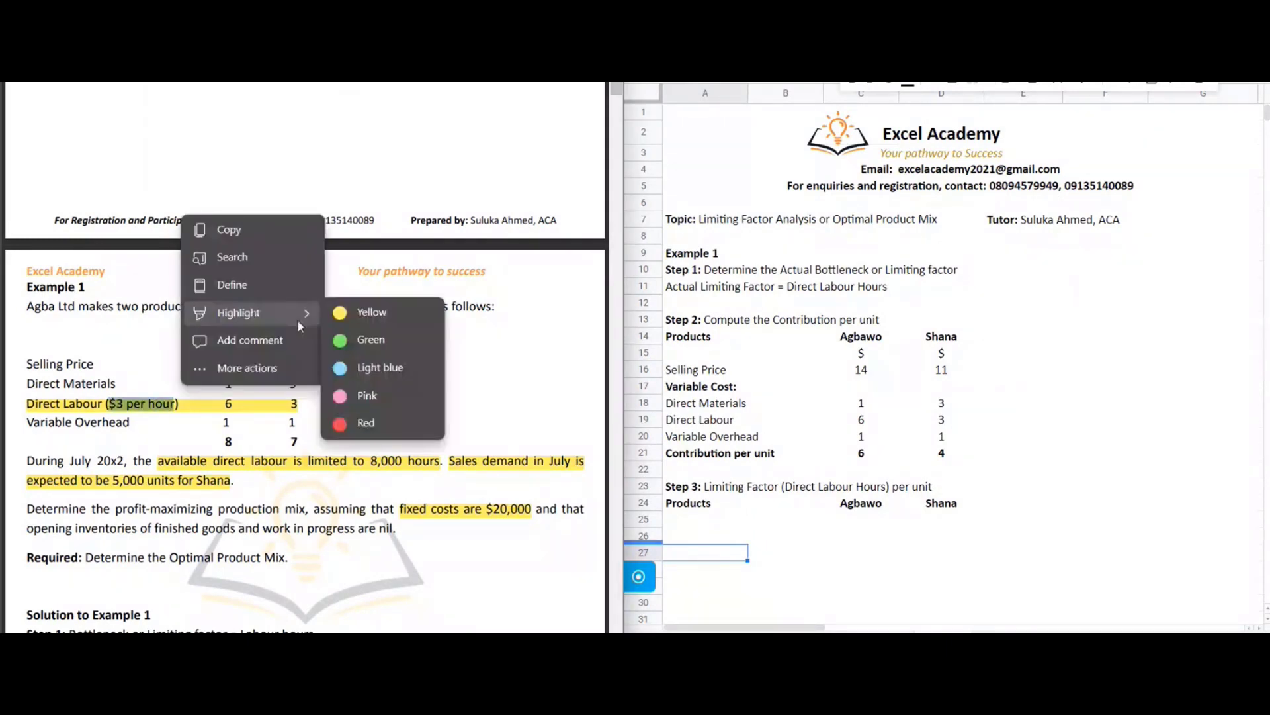
{"action": "left_click", "coordinate": [364, 239]}
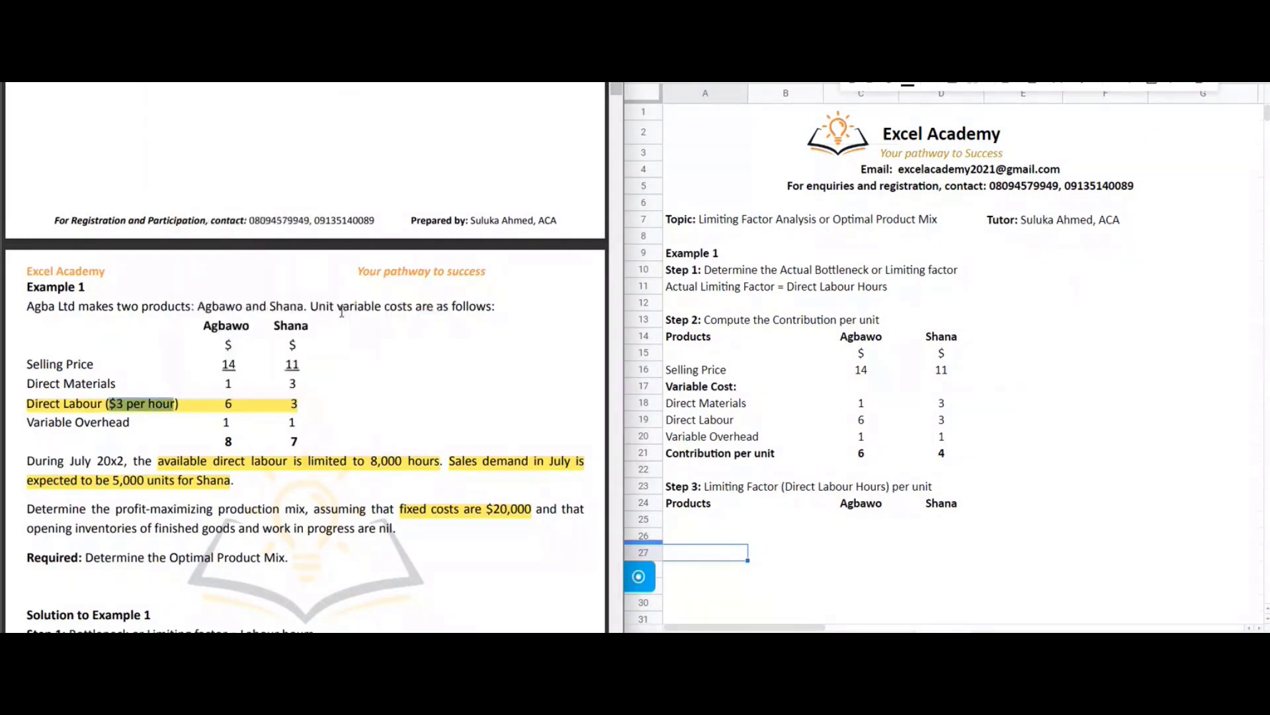
{"action": "left_click", "coordinate": [706, 554]}
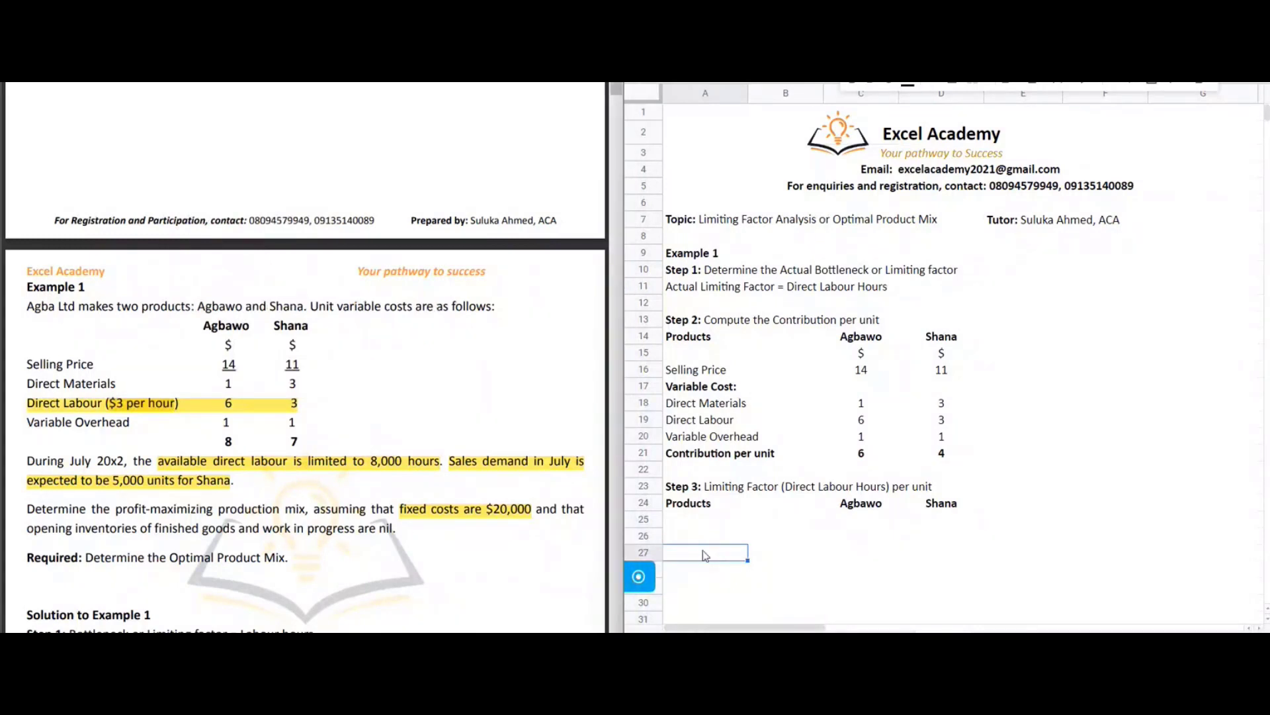
- Note 'Direct Labour Hours per unit = Direct Labour Cost / Rate per hour' and add the row label
{"action": "type", "text": "Direct Labour H"}
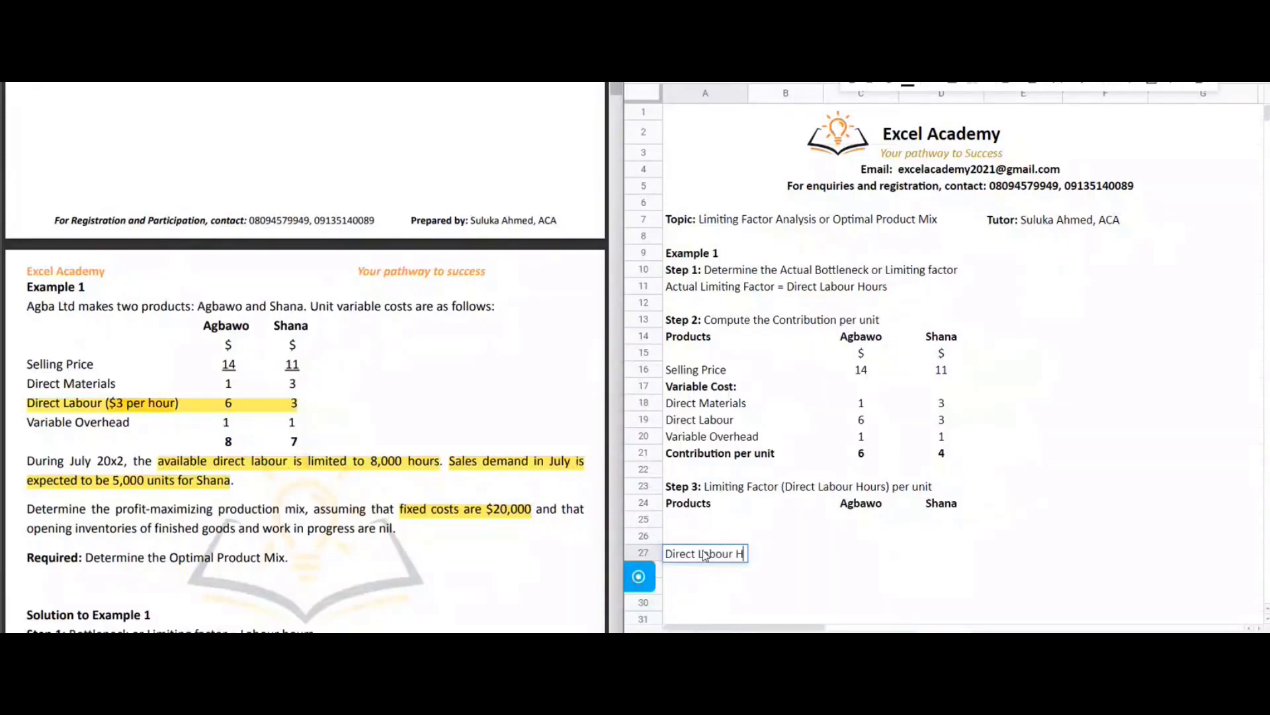
{"action": "type", "text": "ours per unit = D"}
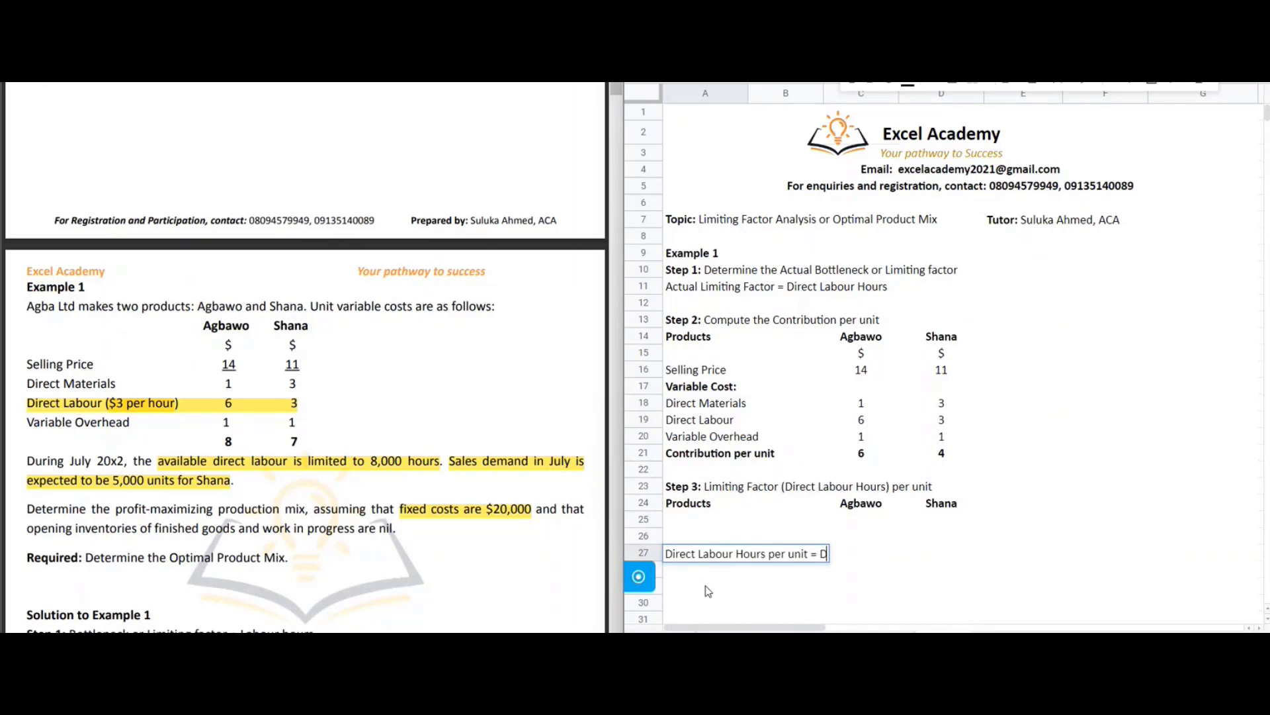
{"action": "type", "text": "irect Labour Cost /"}
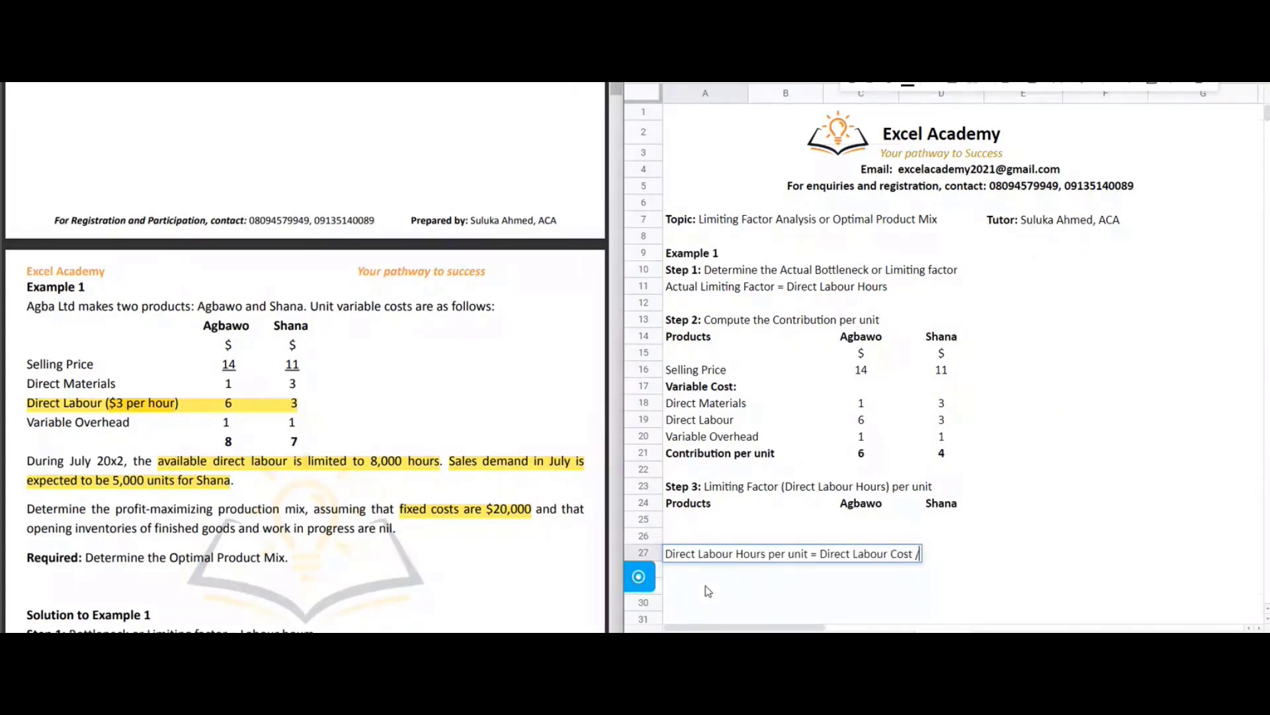
{"action": "type", "text": " Rate per ho"}
{"action": "type", "text": "ur"}
{"action": "left_click", "coordinate": [694, 525]}
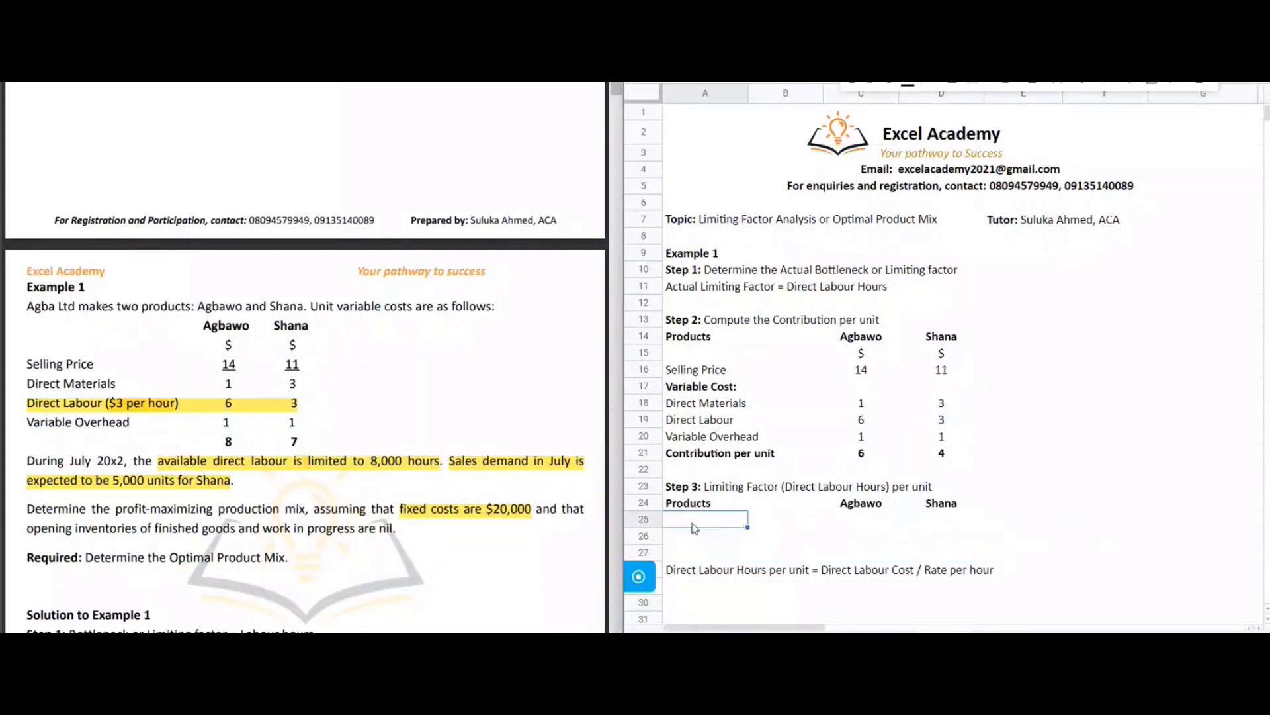
{"action": "type", "text": "Direct Labo"}
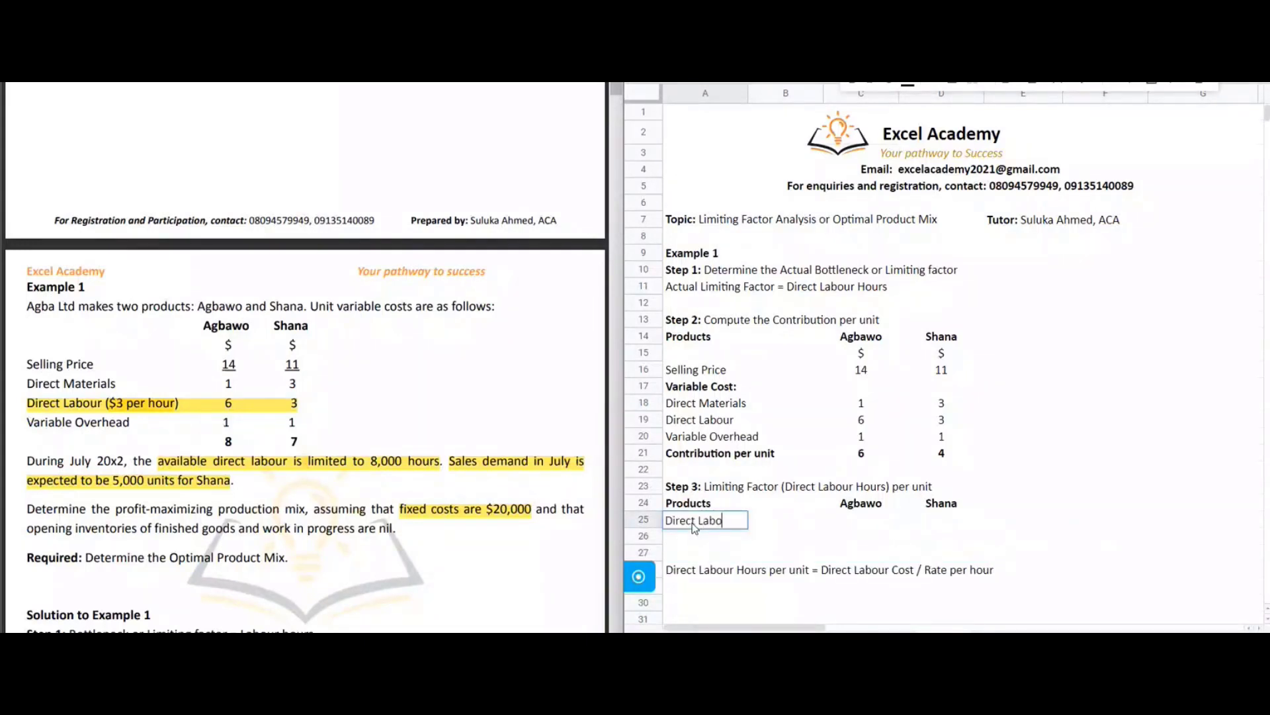
{"action": "type", "text": "ur Hours per unit"}
{"action": "key", "text": "Tab"}
{"action": "key", "text": "Tab"}
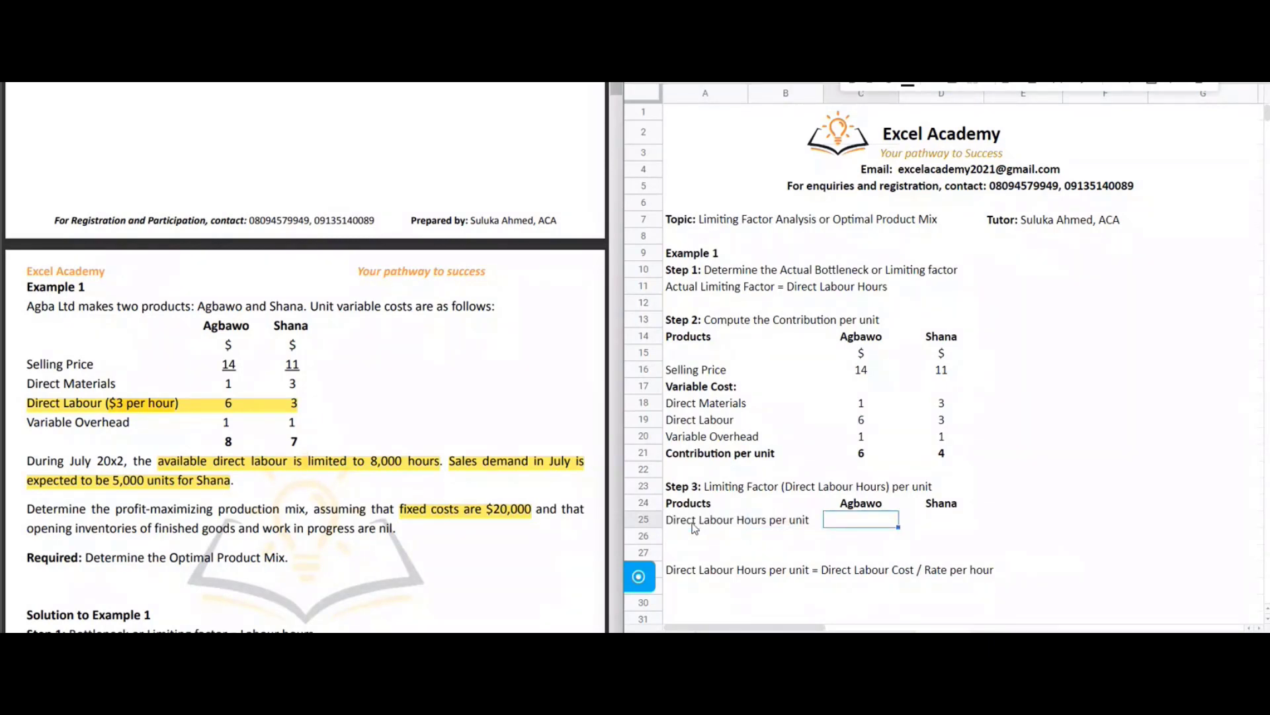
- Enter labour hours per unit: Agbawo $6 / $3 = 2 hours, Shana $3 / $3 = 1 hour
{"action": "type", "text": "$6 /"}
{"action": "type", "text": "$3"}
{"action": "key", "text": "Return"}
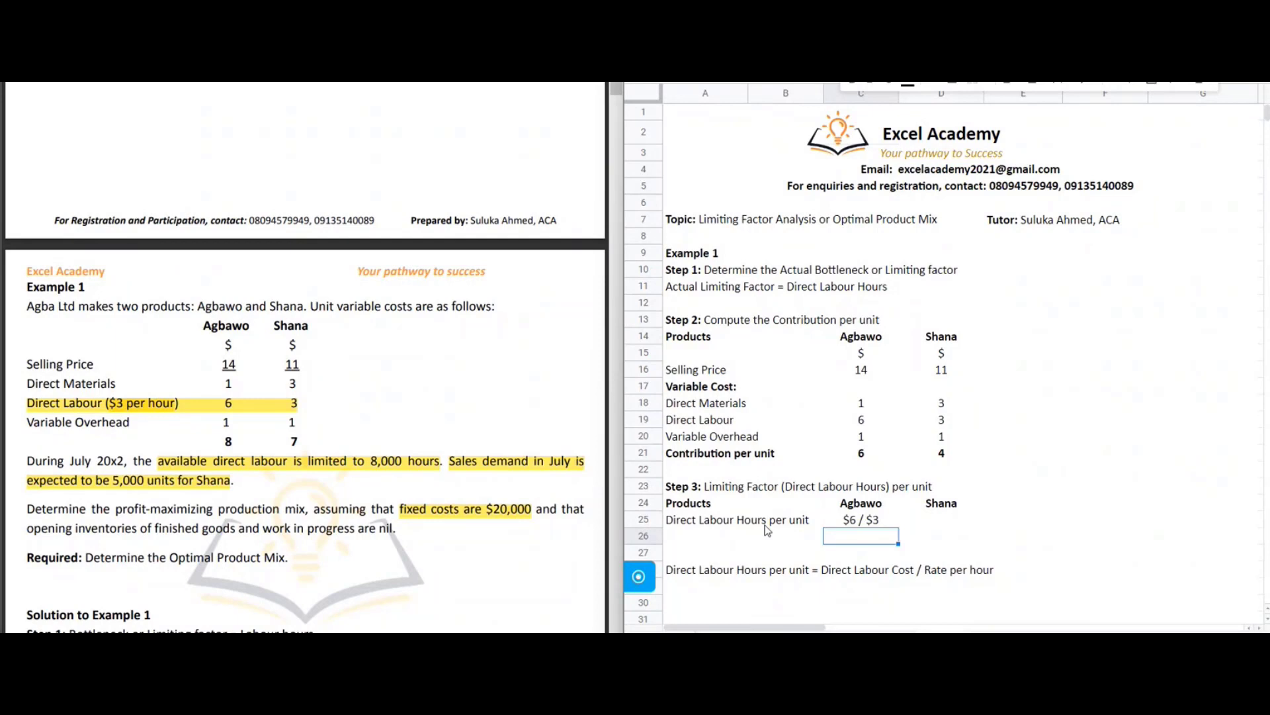
{"action": "type", "text": "2 hours"}
{"action": "key", "text": "Up"}
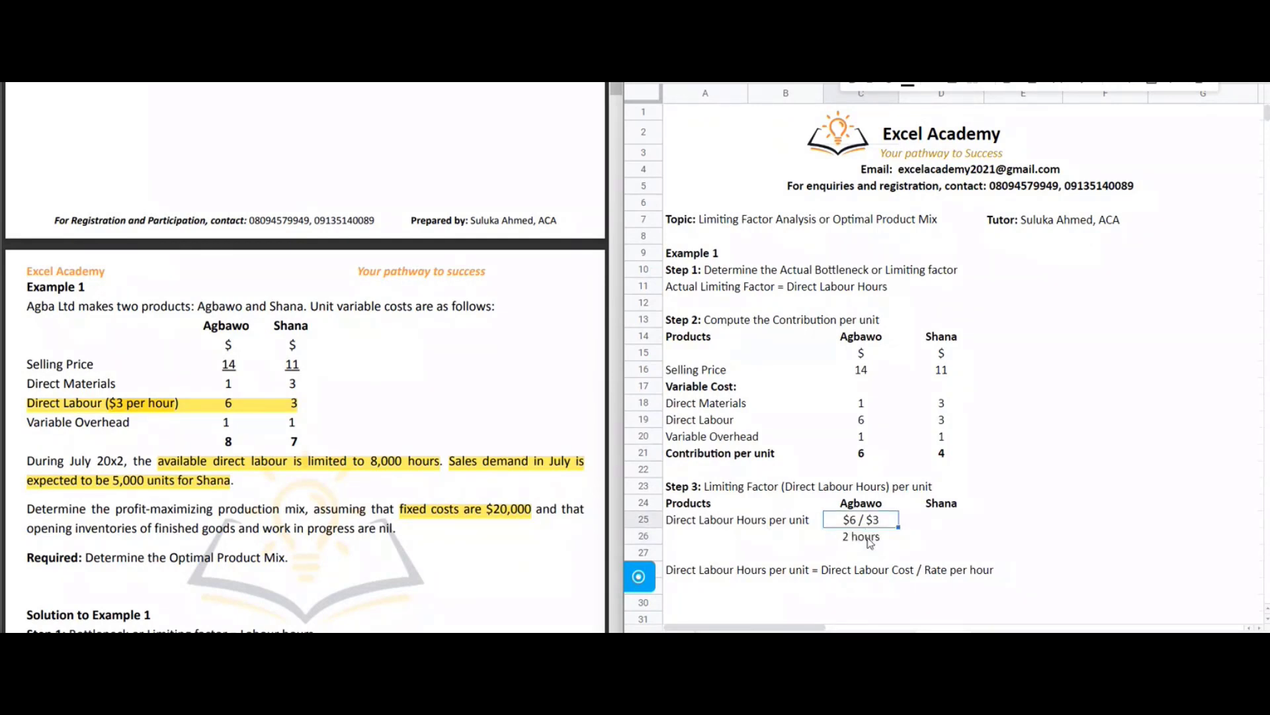
{"action": "key", "text": "Right"}
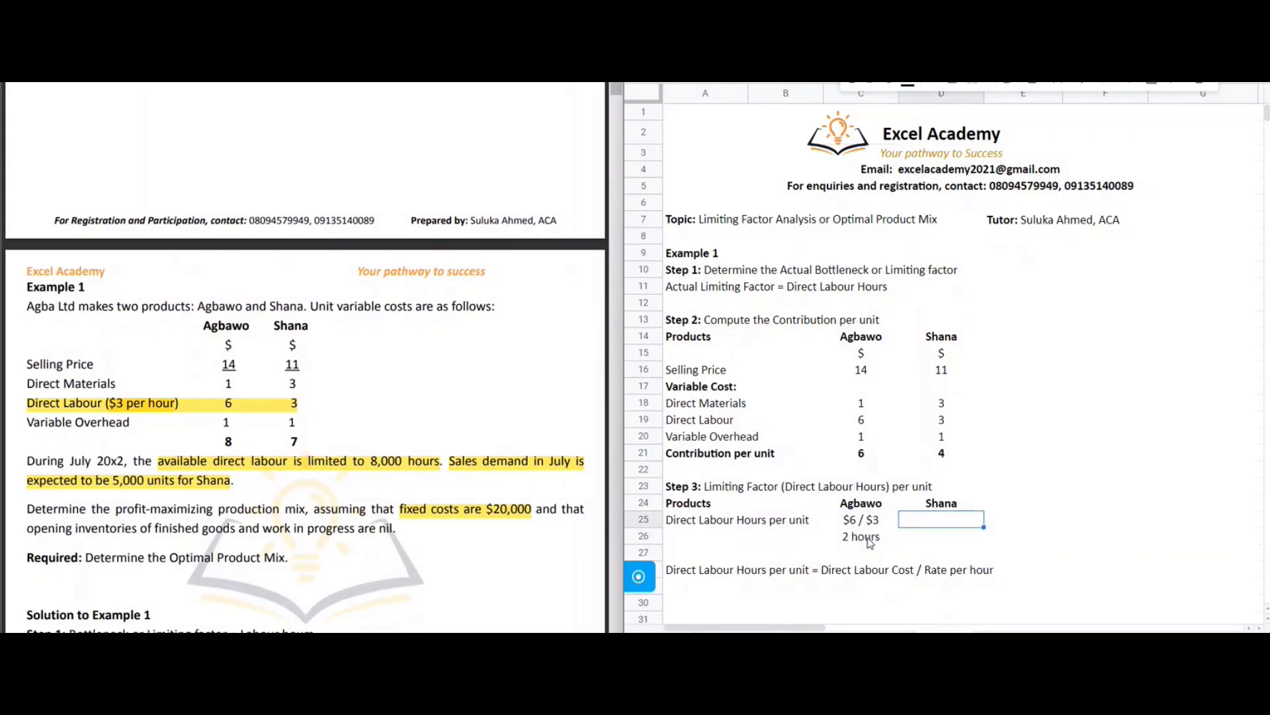
{"action": "type", "text": "$3 / $3"}
{"action": "key", "text": "Return"}
{"action": "type", "text": "1 hour"}
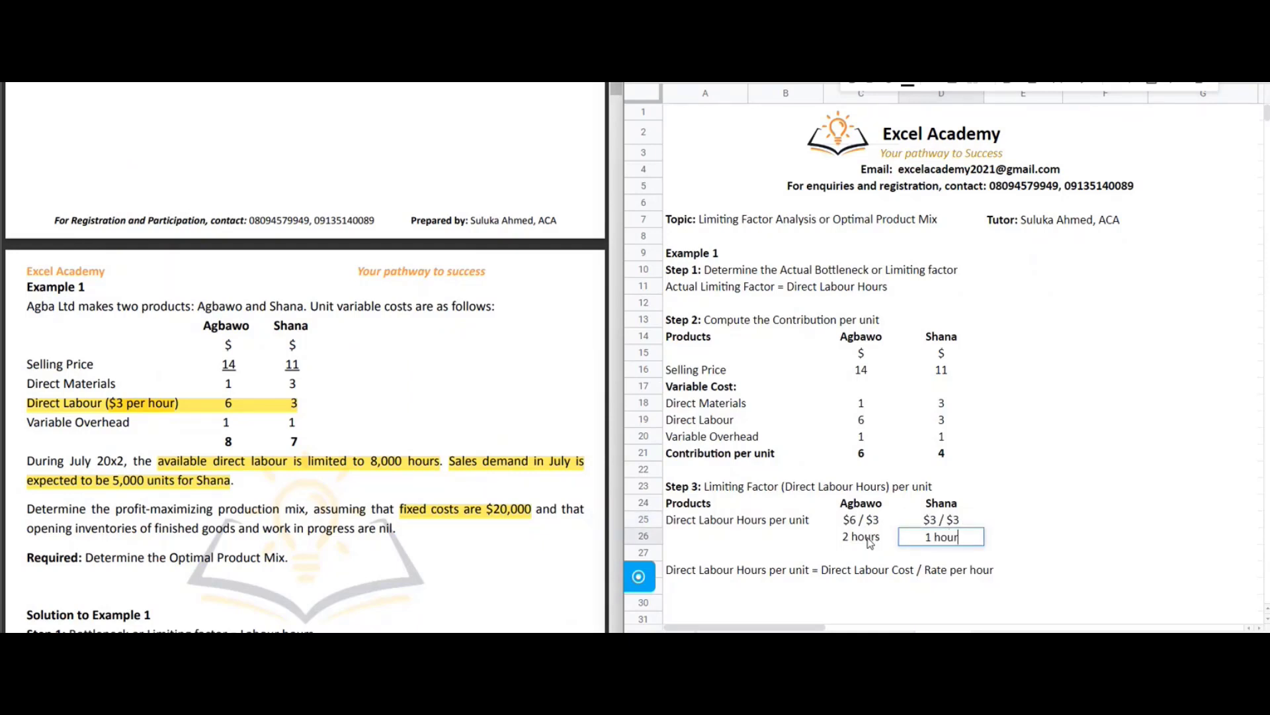
{"action": "key", "text": "Return"}
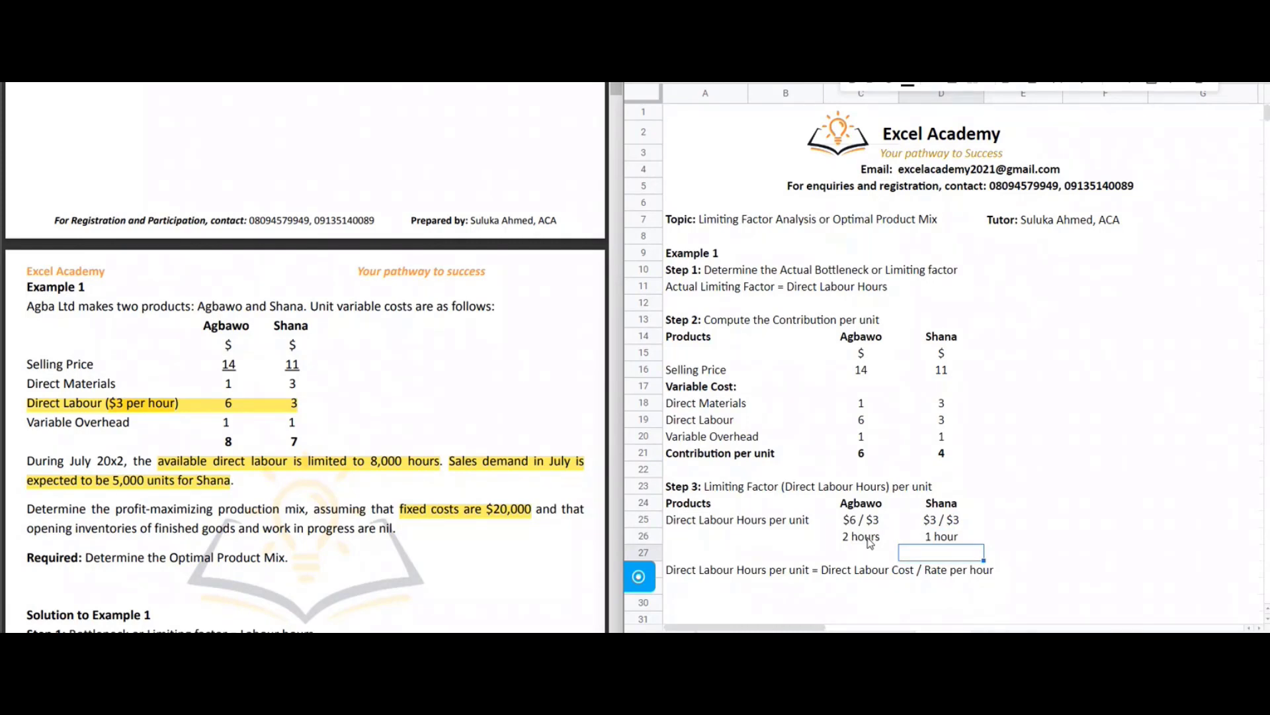
- Add the heading 'Step 4: Contribution per limiting factor'
{"action": "scroll", "coordinate": [869, 541], "scroll_direction": "down", "scroll_amount": 1}
{"action": "key", "text": "Down"}
{"action": "key", "text": "Down"}
{"action": "key", "text": "Down"}
{"action": "key", "text": "Home"}
{"action": "type", "text": "Step 4: "}
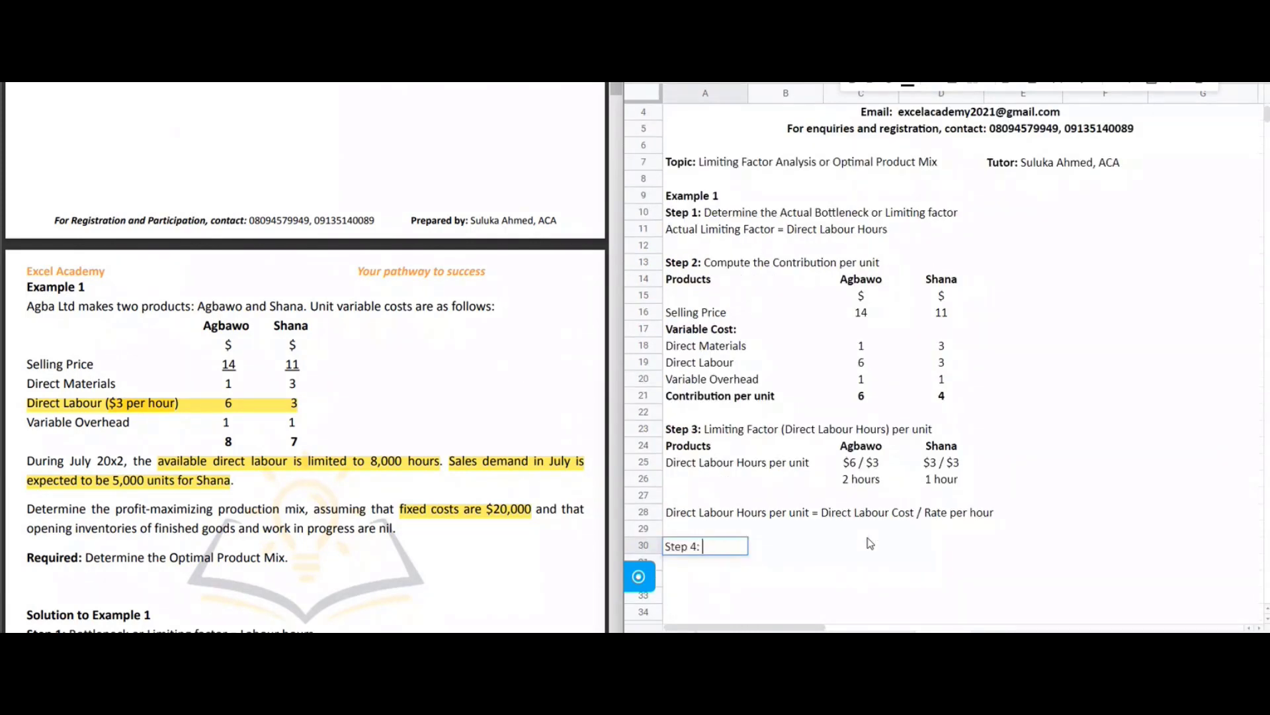
{"action": "type", "text": "Contribution per "}
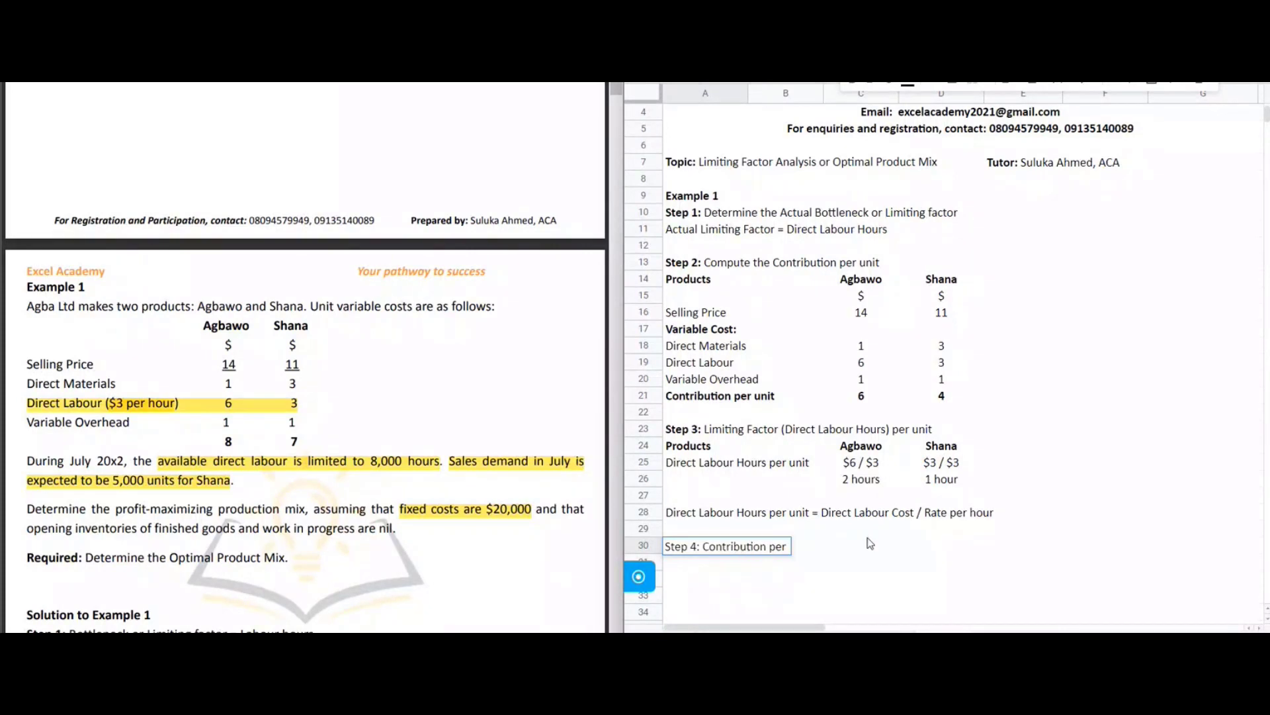
{"action": "type", "text": "limiting factor"}
{"action": "key", "text": "Return"}
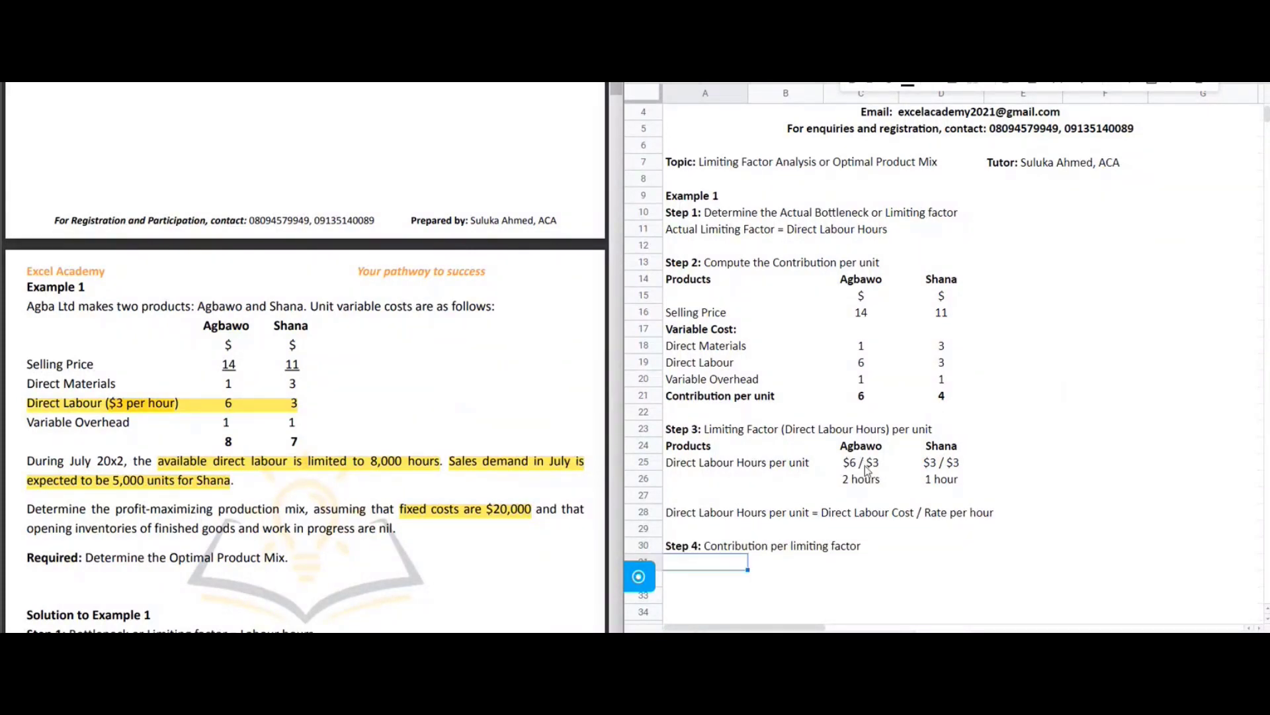
- Paste the Products header row under Step 4 and label the row 'Contribution per limiting factor'
{"action": "left_click", "coordinate": [863, 474]}
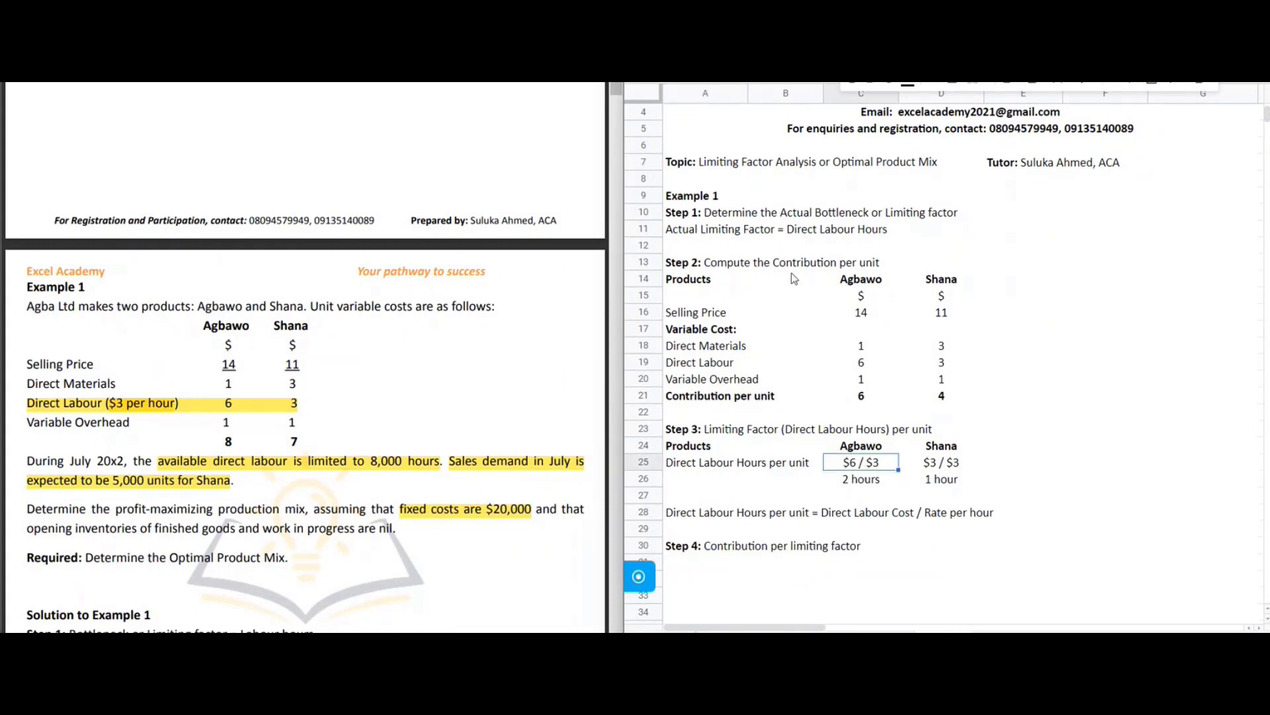
{"action": "left_click", "coordinate": [706, 445]}
{"action": "scroll", "coordinate": [794, 496], "scroll_direction": "down", "scroll_amount": 2}
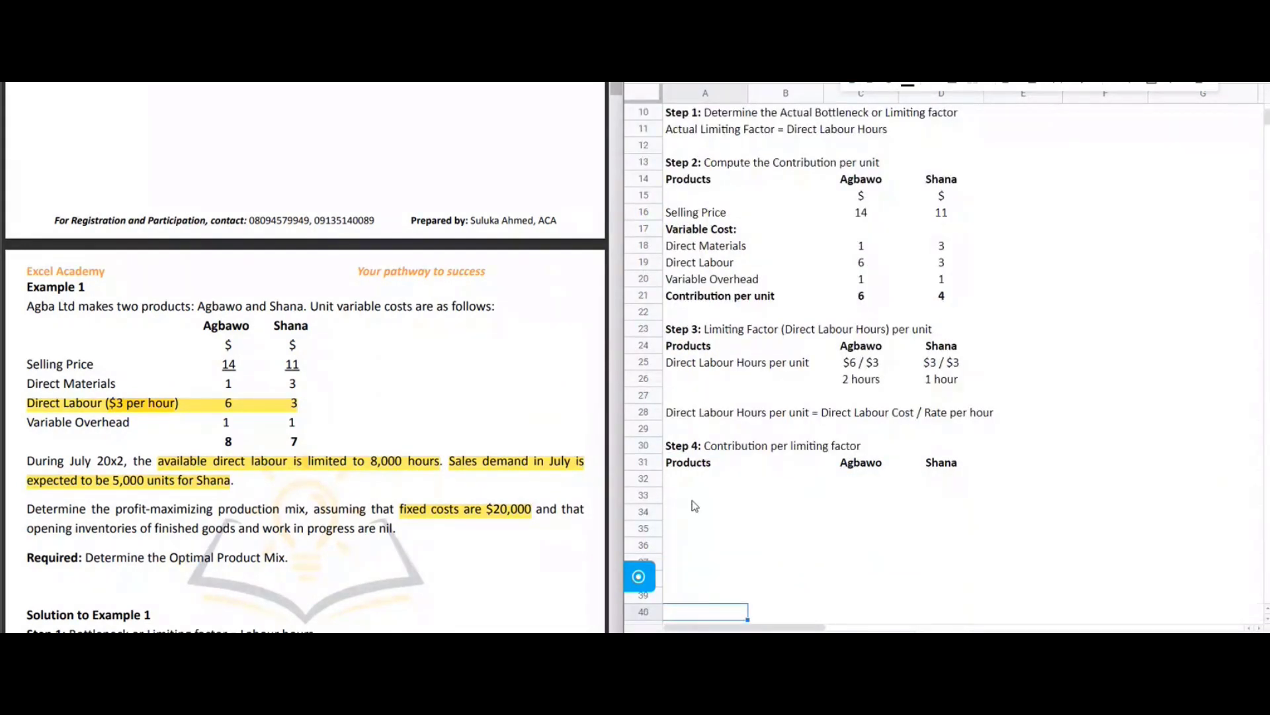
{"action": "left_click", "coordinate": [694, 462]}
{"action": "key", "text": "ctrl+v"}
{"action": "left_click", "coordinate": [695, 478]}
{"action": "double_click", "coordinate": [700, 447]}
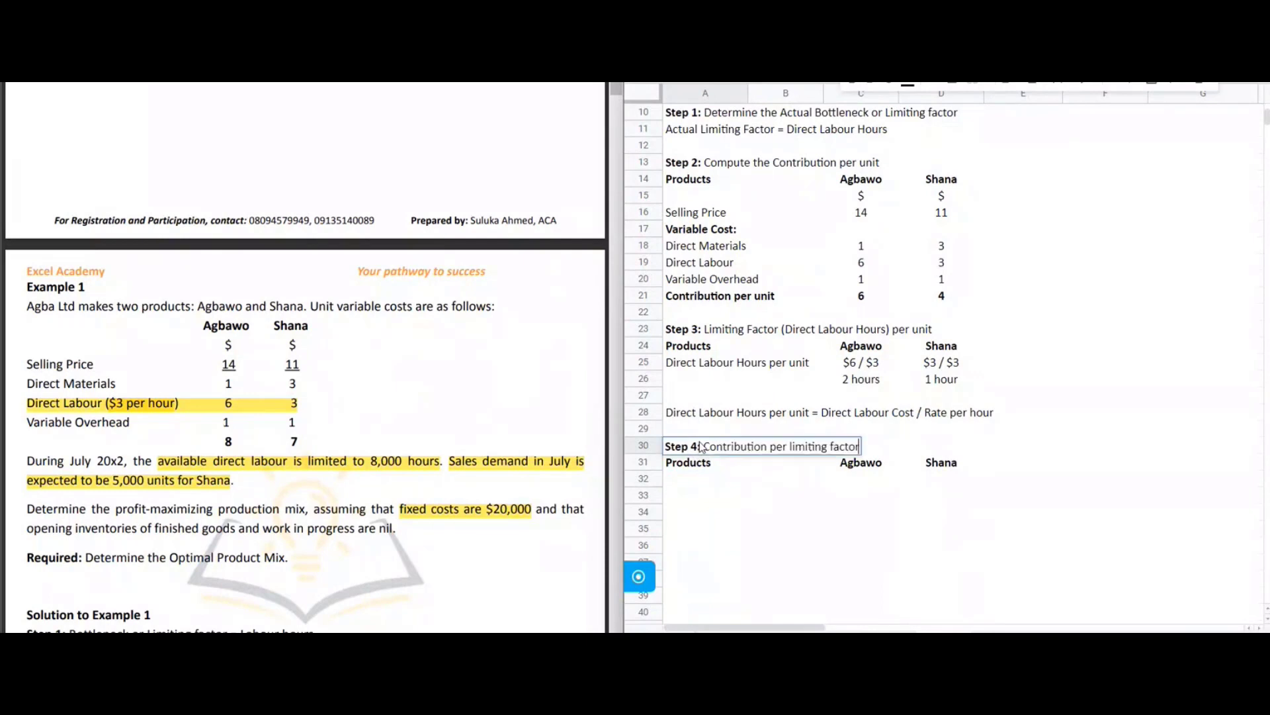
{"action": "left_click_drag", "start_coordinate": [707, 448], "coordinate": [860, 447]}
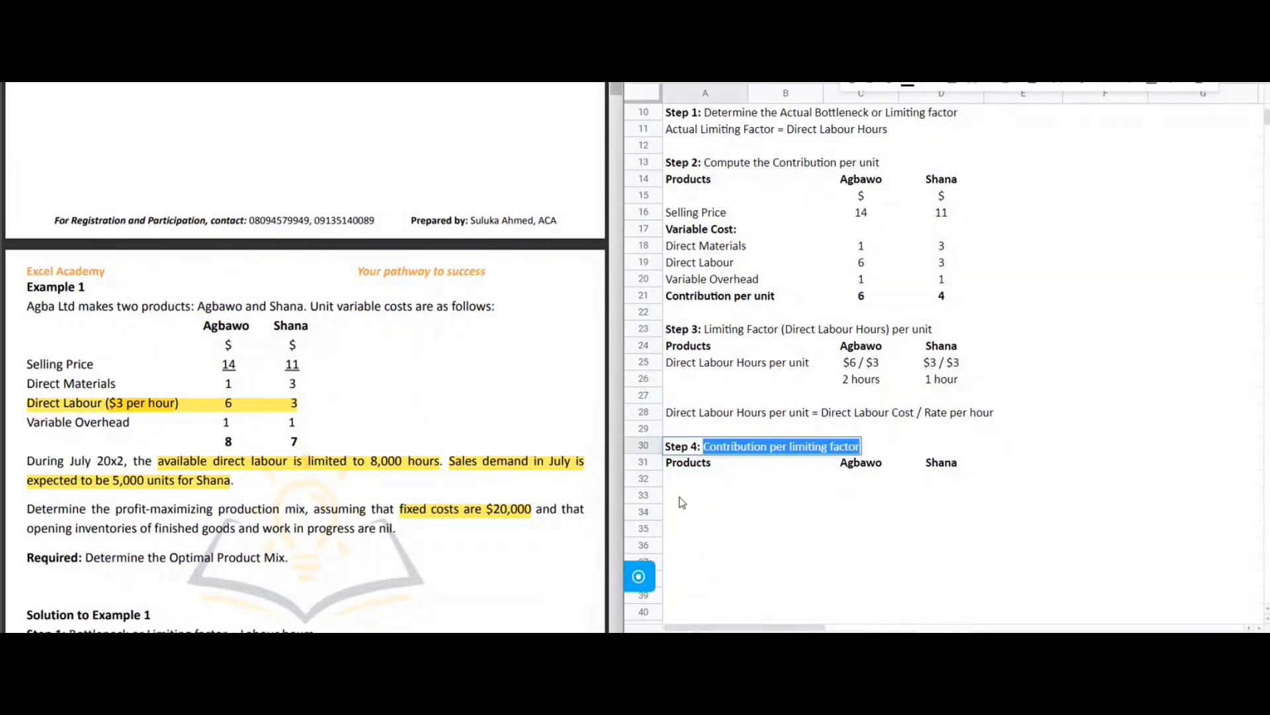
{"action": "key", "text": "ctrl+c"}
{"action": "left_click", "coordinate": [683, 480]}
{"action": "key", "text": "ctrl+v"}
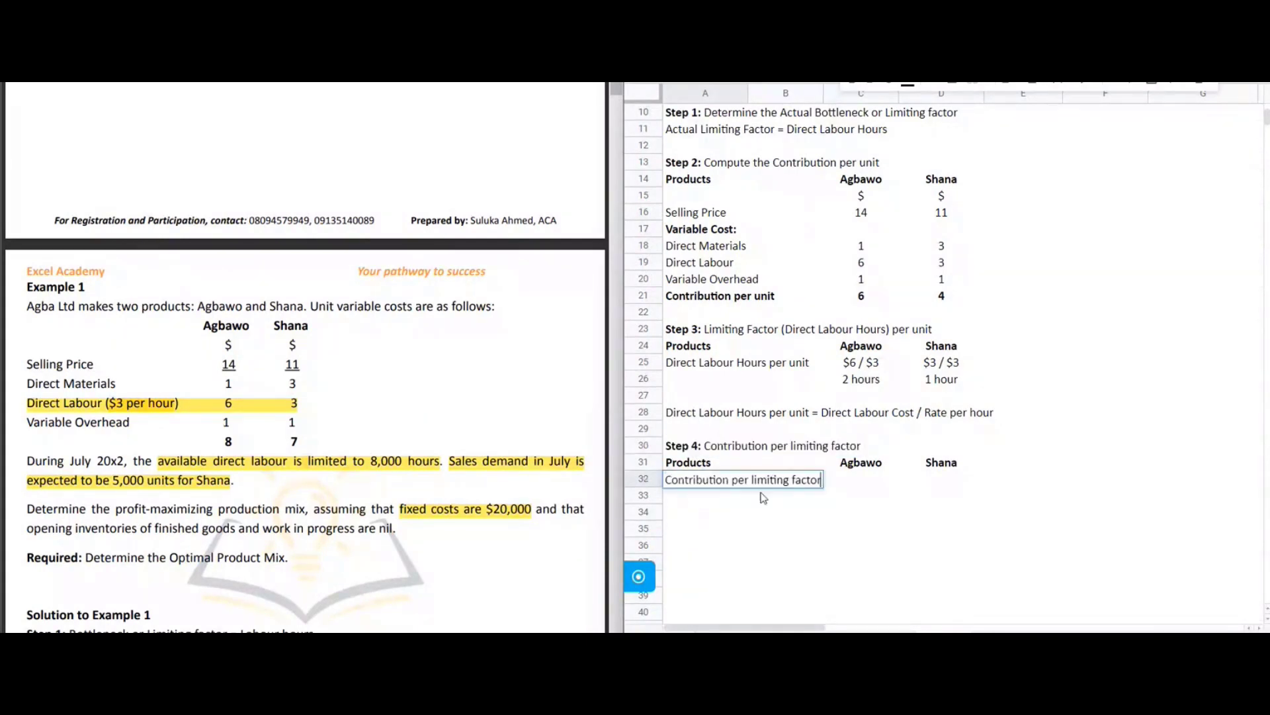
- Enter Agbawo's working '$6 / 2 hours' and centre-align the Step 4 figures
{"action": "left_click", "coordinate": [850, 484]}
{"action": "type", "text": "$6"}
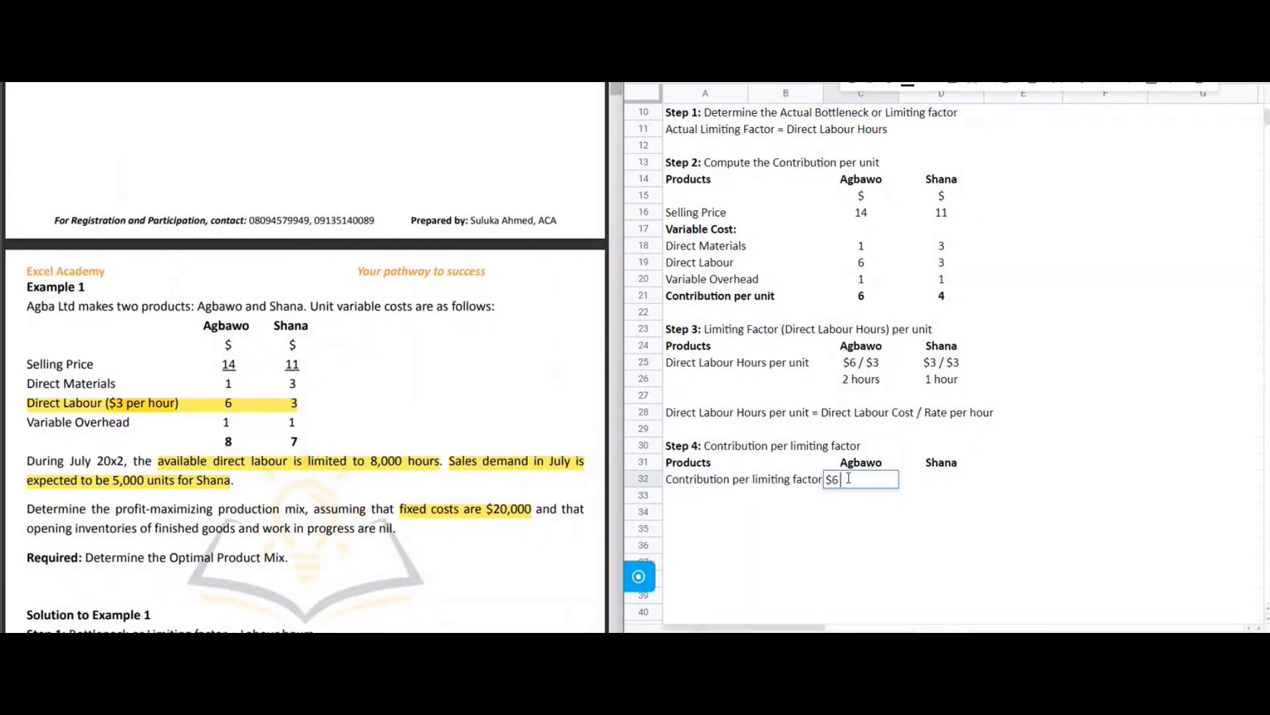
{"action": "type", "text": " / 2 hours"}
{"action": "key", "text": "Return"}
{"action": "left_click", "coordinate": [851, 484]}
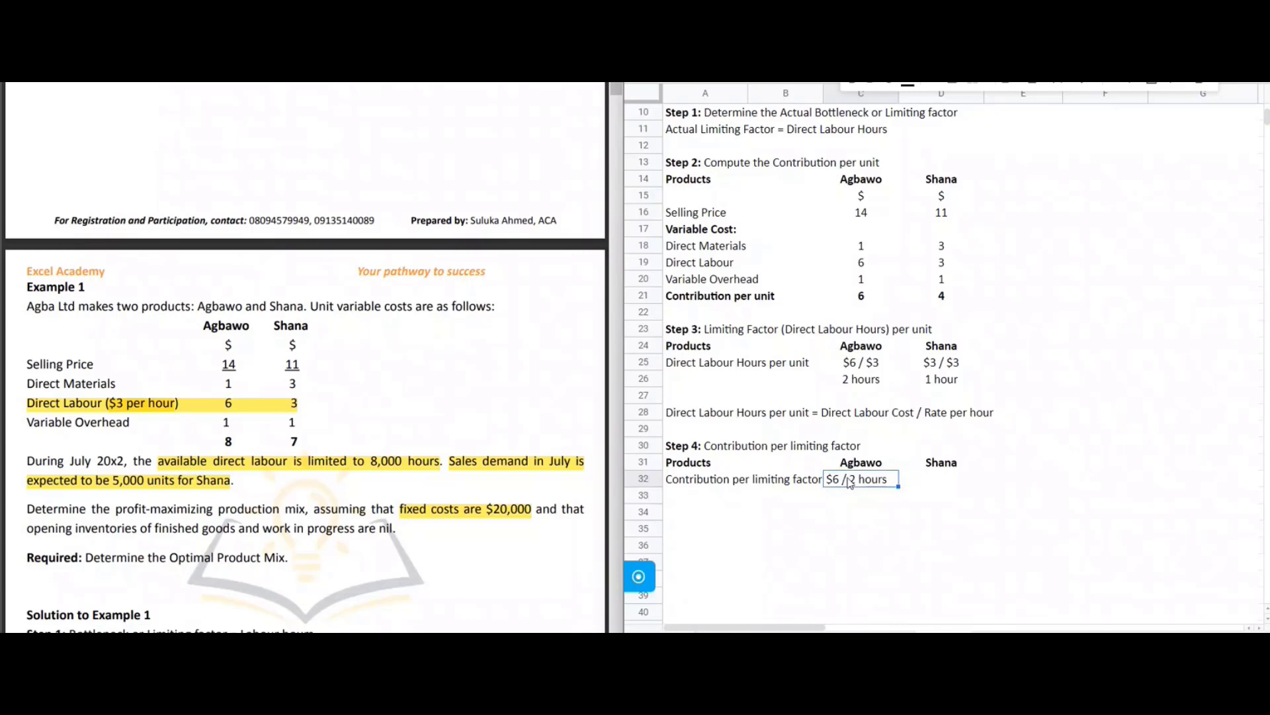
{"action": "left_click_drag", "start_coordinate": [852, 484], "coordinate": [972, 515]}
{"action": "left_click", "coordinate": [1019, 93]}
{"action": "left_click", "coordinate": [1024, 101]}
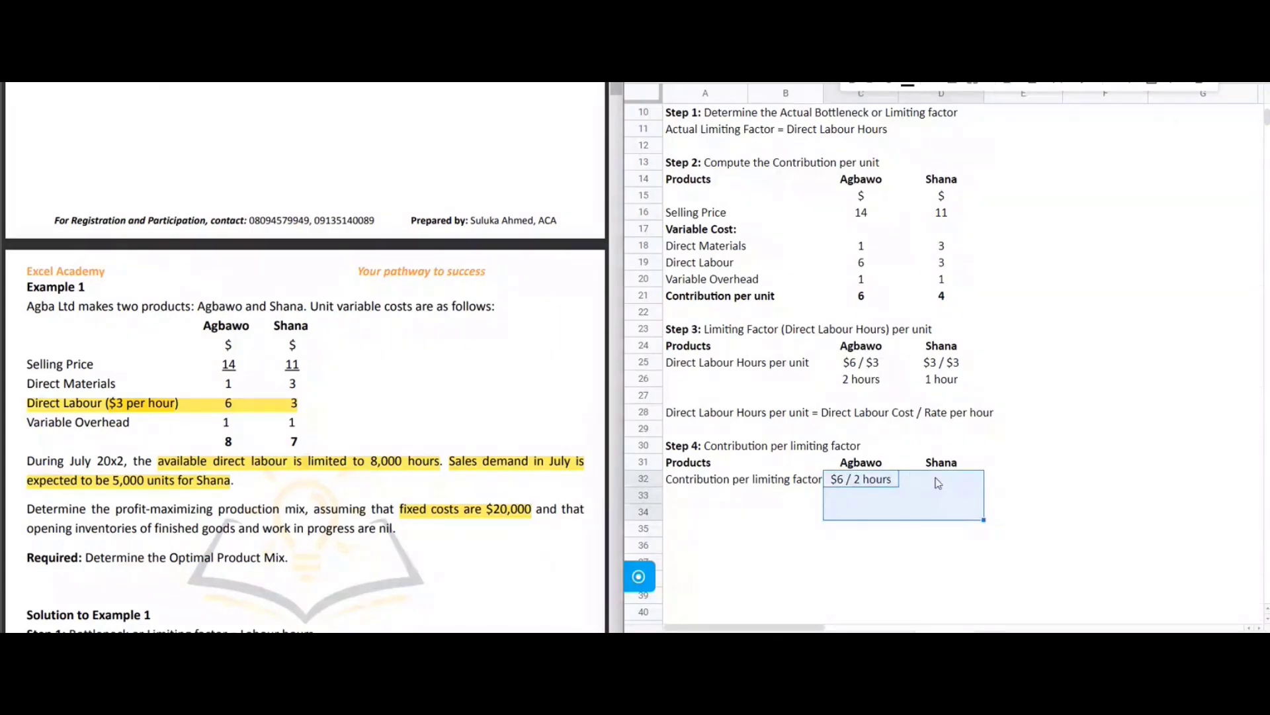
- Enter Agbawo's result of 3, plus Shana's working '$4 / 1 hour' with result 4
{"action": "left_click", "coordinate": [856, 507]}
{"action": "type", "text": "3"}
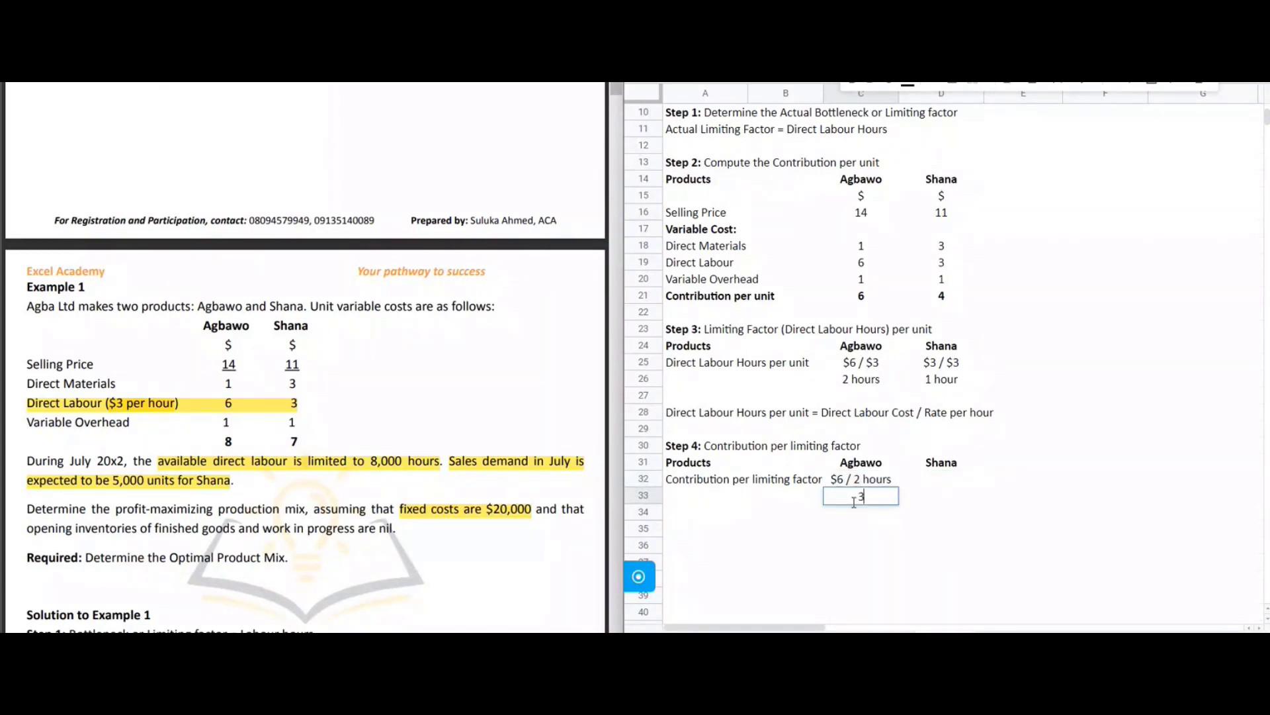
{"action": "key", "text": "Tab"}
{"action": "key", "text": "Up"}
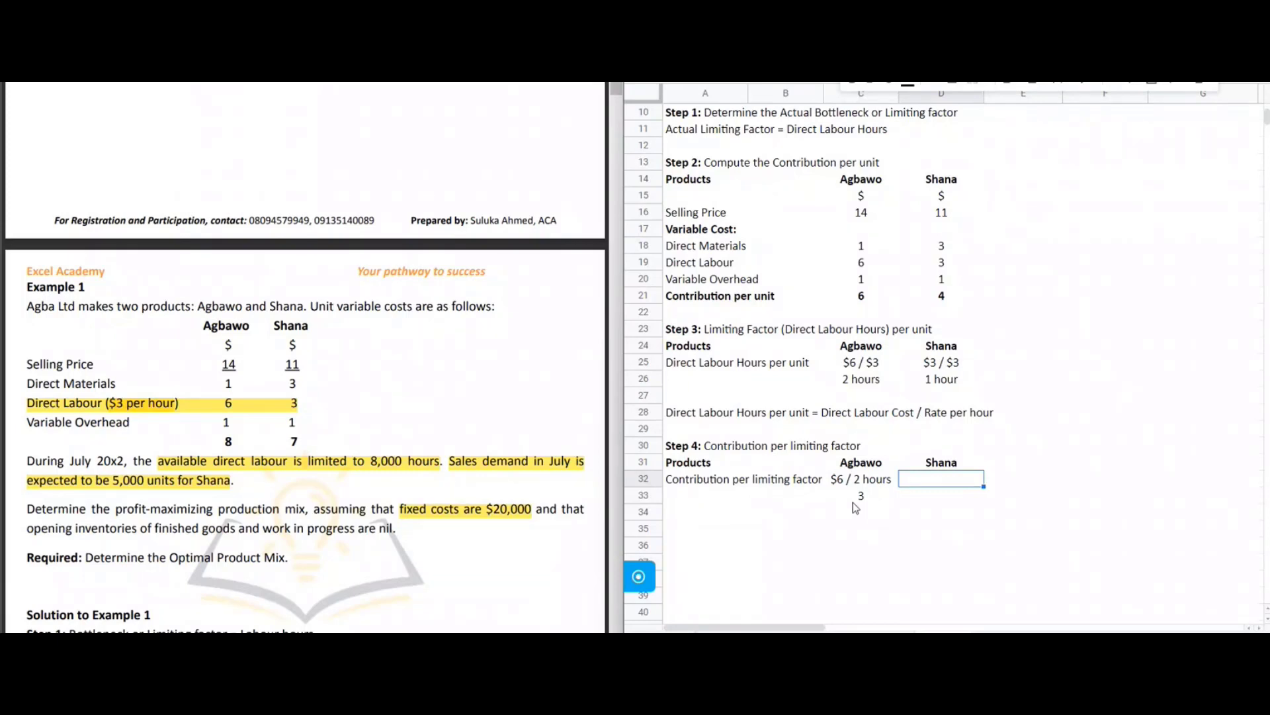
{"action": "type", "text": "$4 /"}
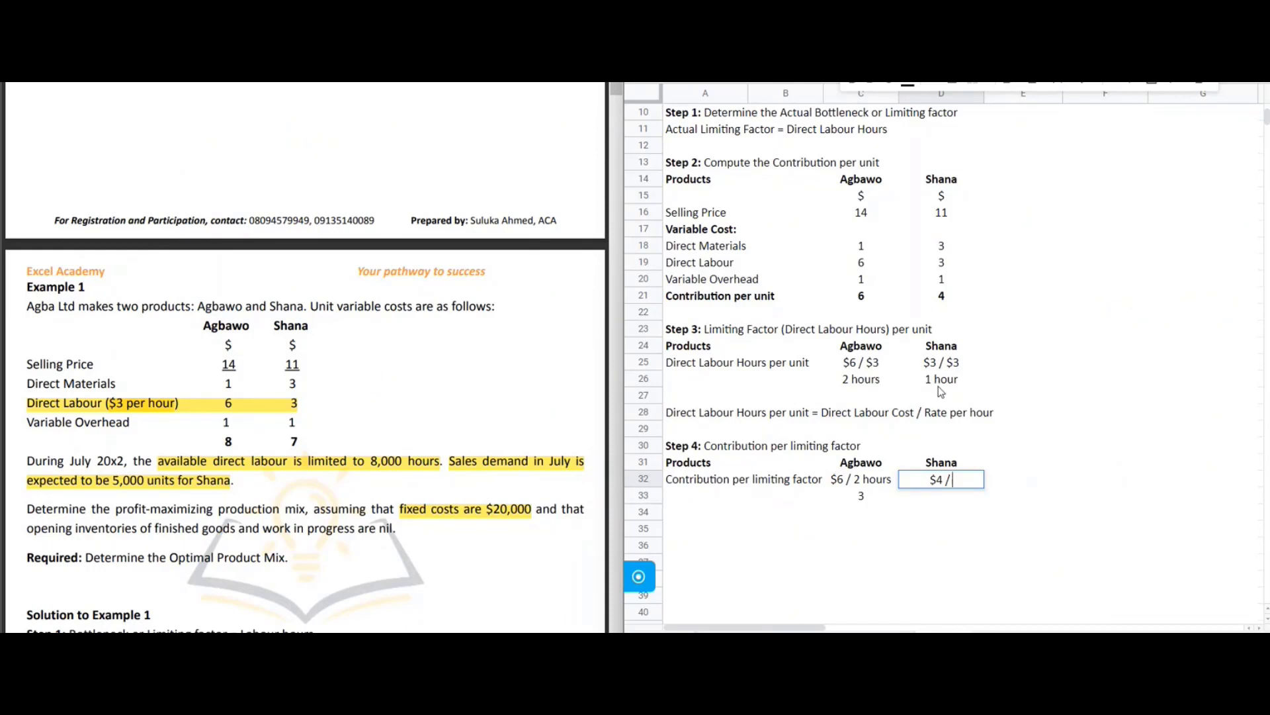
{"action": "type", "text": " 1 hour"}
{"action": "key", "text": "Return"}
{"action": "type", "text": "4"}
{"action": "key", "text": "Return"}
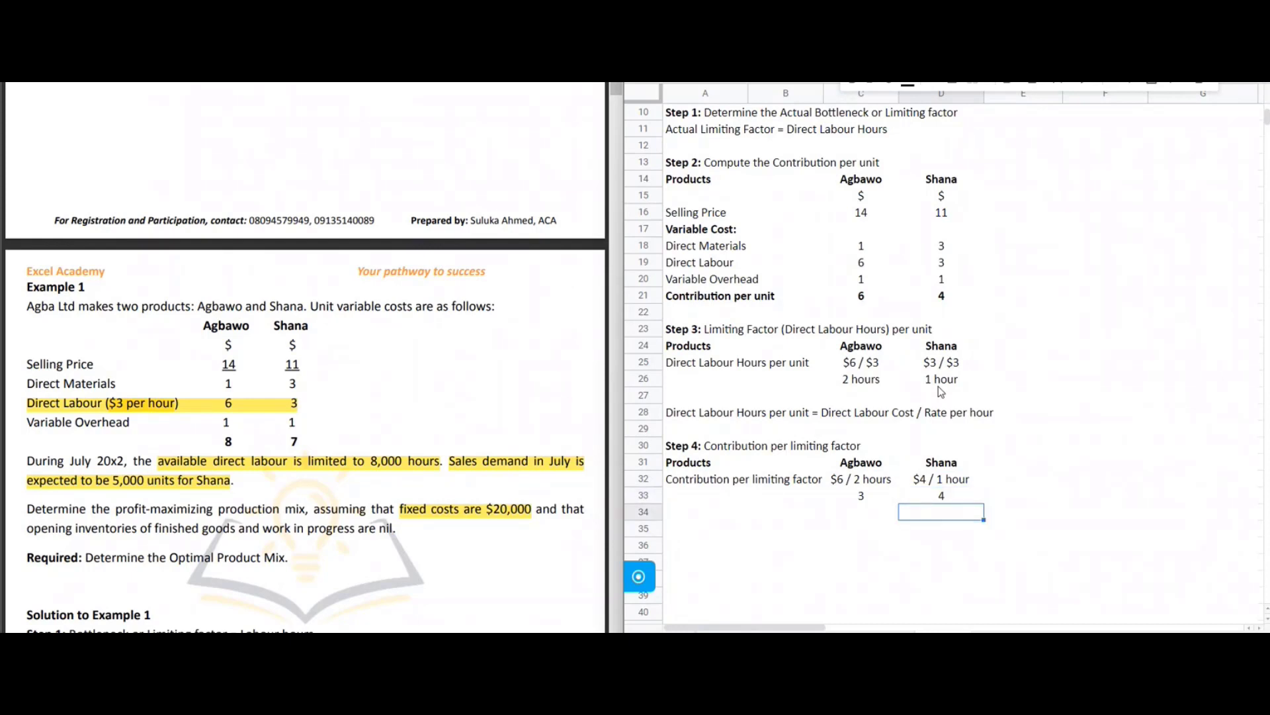
- Type the 'Step 5: Ranking' heading below Step 4
{"action": "key", "text": "Home"}
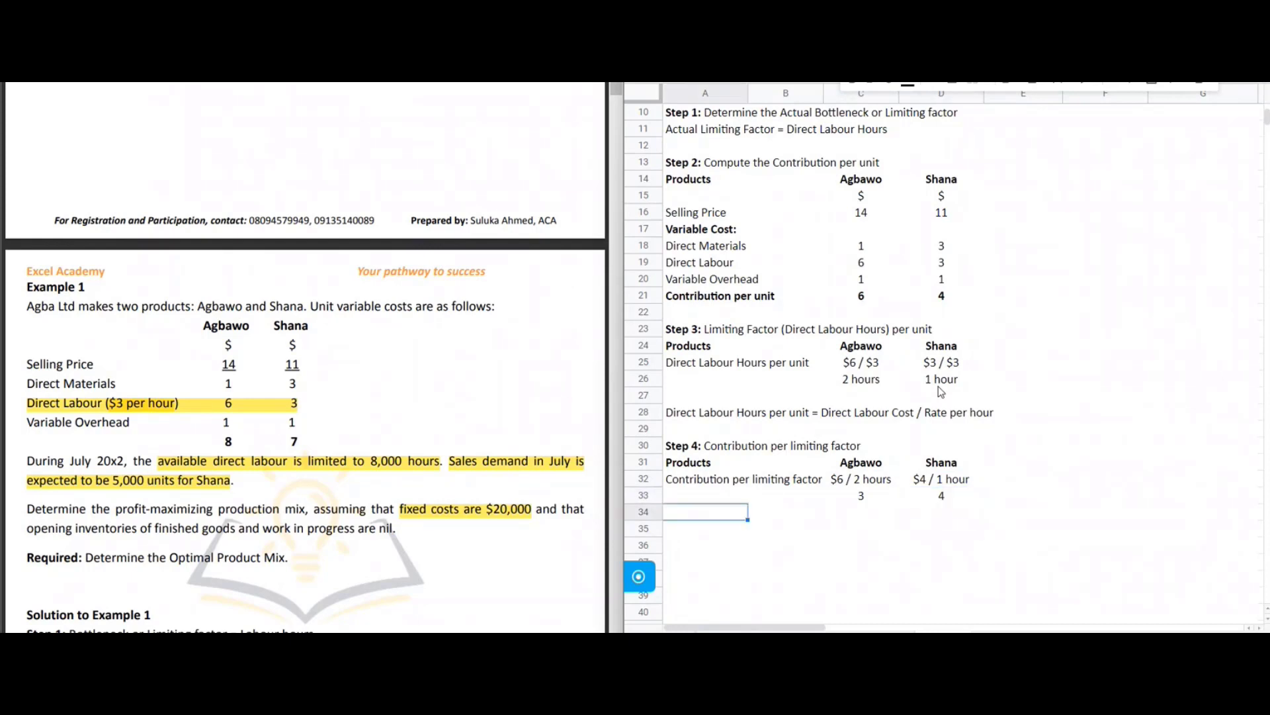
{"action": "key", "text": "Down"}
{"action": "type", "text": "Step 5: Ranking"}
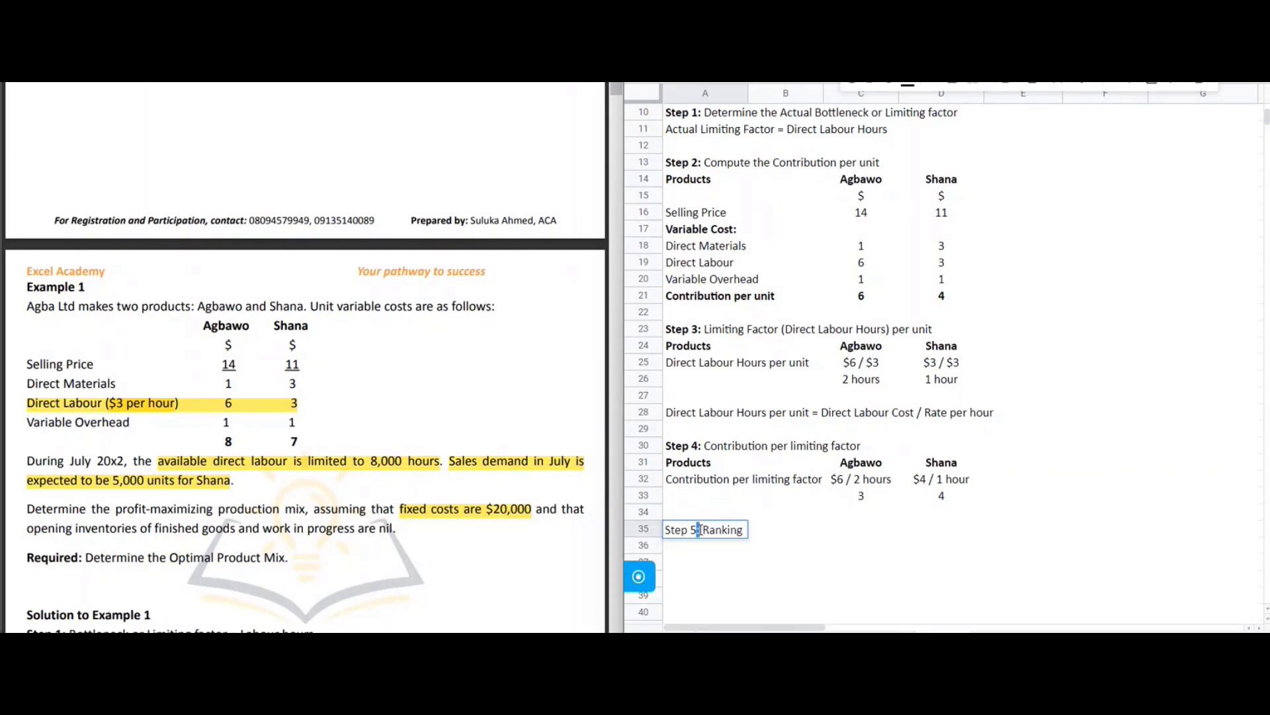
- Confirm the Step 5: Ranking heading and paste the Products header row beneath it
{"action": "left_click", "coordinate": [700, 530]}
{"action": "key", "text": "shift+Home"}
{"action": "key", "text": "Left"}
{"action": "key", "text": "Return"}
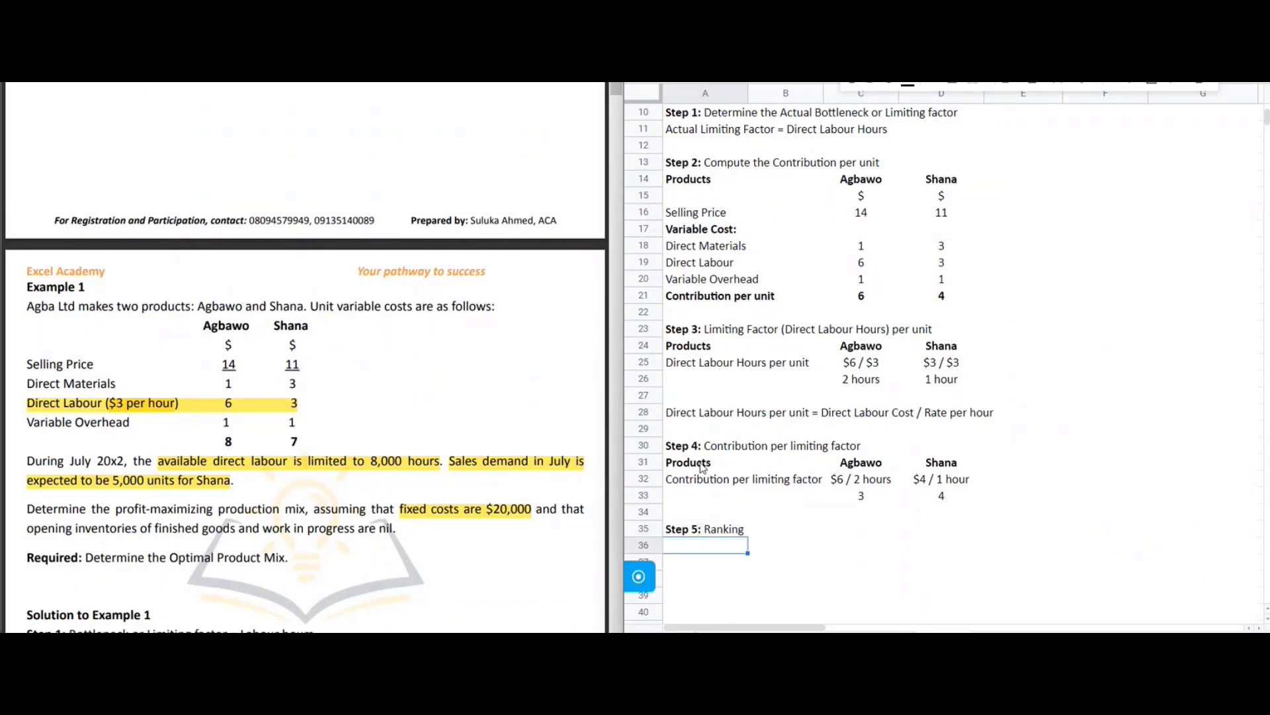
{"action": "left_click", "coordinate": [702, 467]}
{"action": "left_click", "coordinate": [940, 462], "text": "shift"}
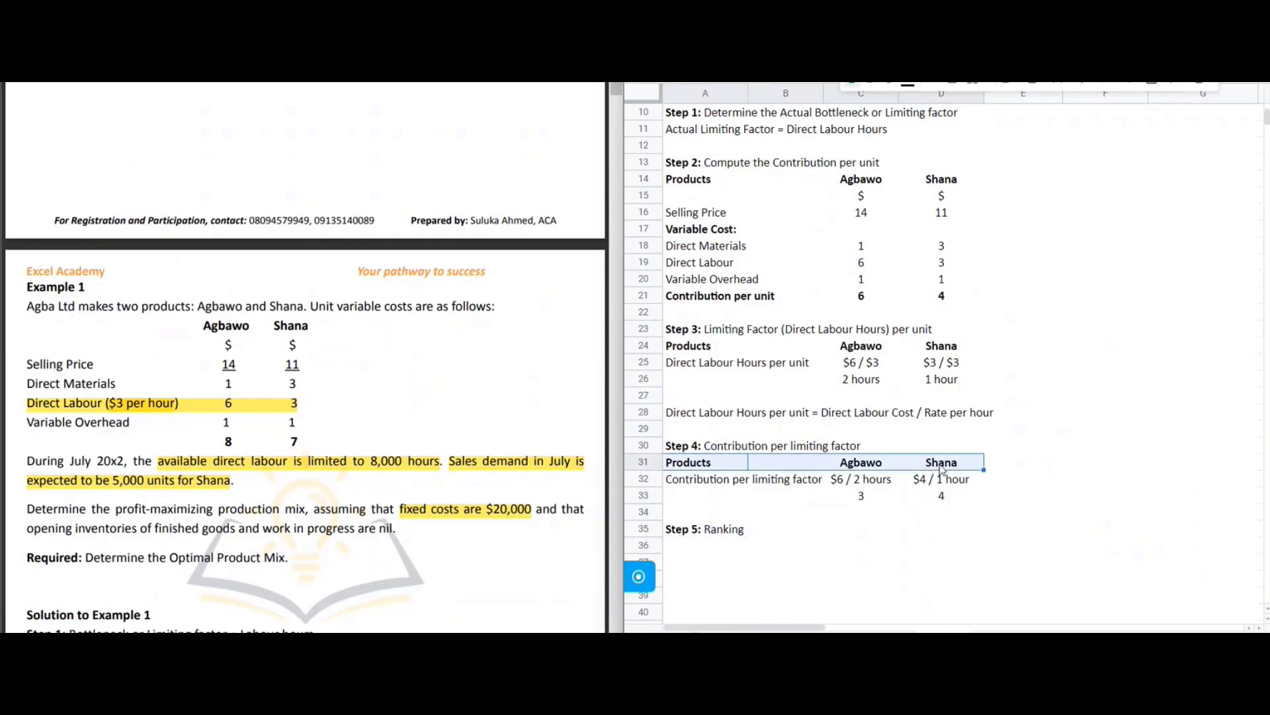
{"action": "key", "text": "ctrl+c"}
{"action": "left_click", "coordinate": [700, 548]}
{"action": "key", "text": "ctrl+v"}
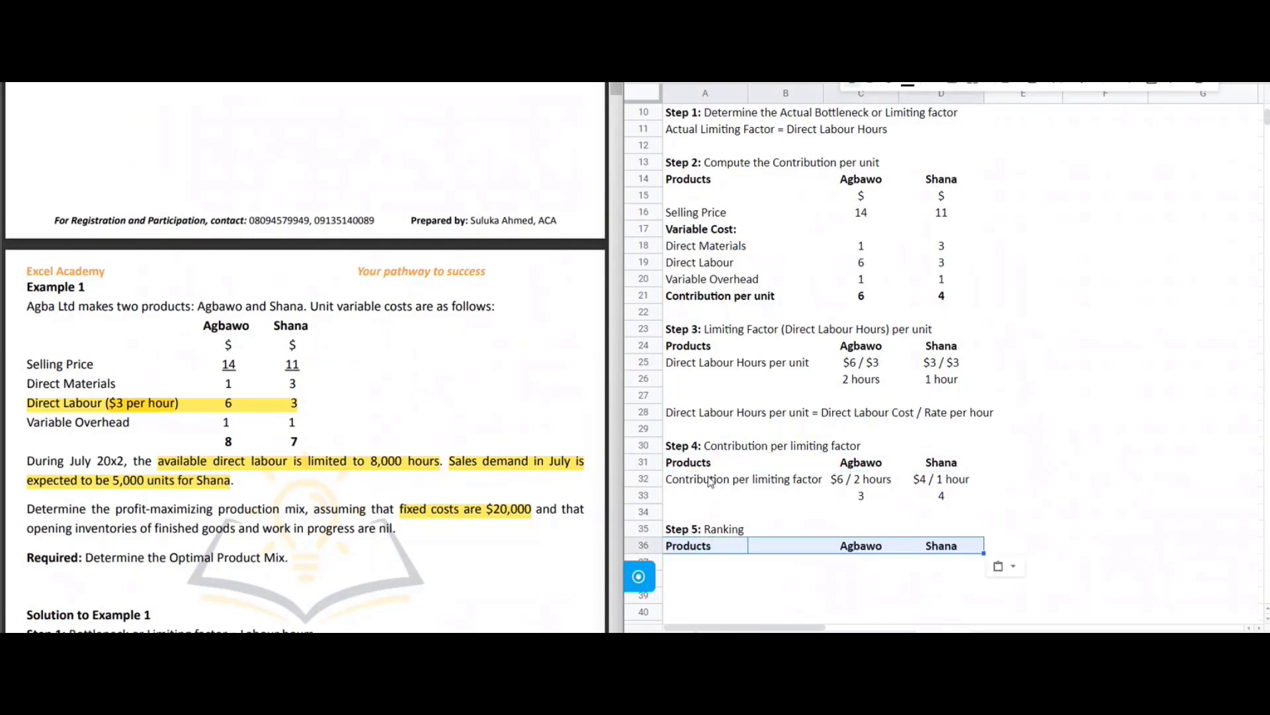
- Copy the 'Contribution per limiting factor' label and the values 3 and 4 into Step 5
{"action": "left_click", "coordinate": [710, 482]}
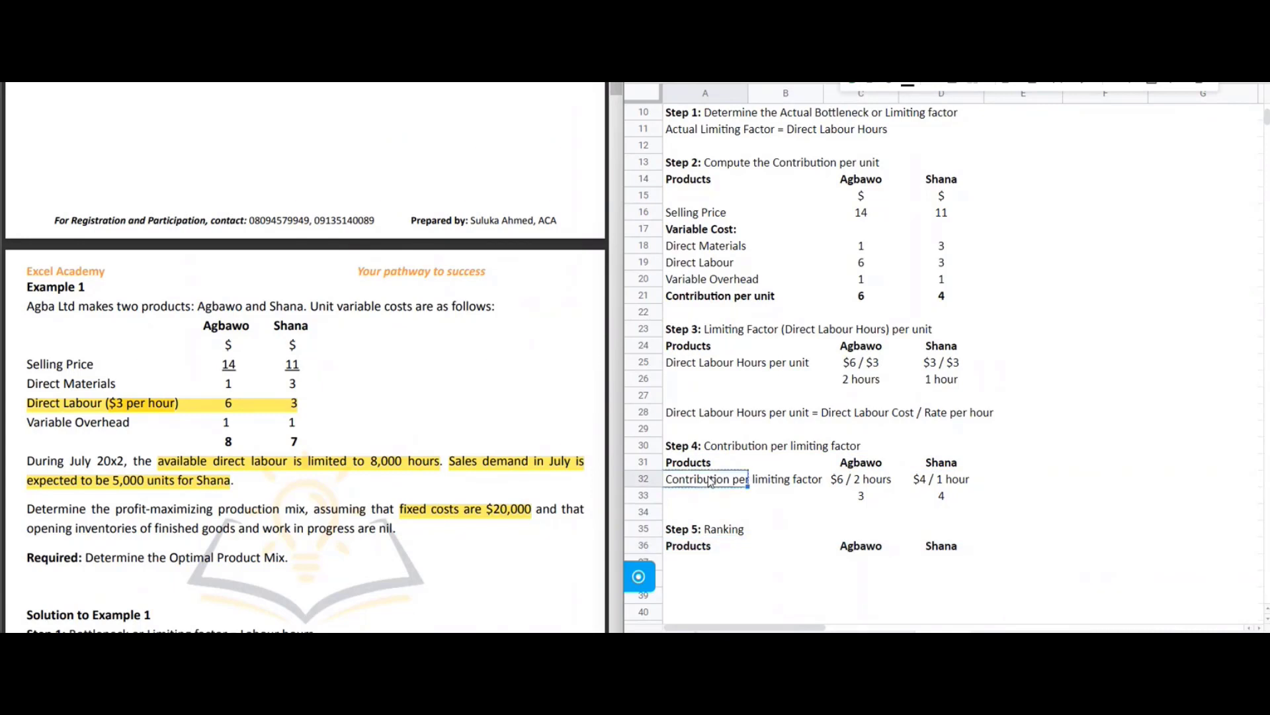
{"action": "key", "text": "ctrl+c"}
{"action": "left_click", "coordinate": [699, 562]}
{"action": "key", "text": "ctrl+v"}
{"action": "left_click_drag", "start_coordinate": [860, 495], "coordinate": [939, 495]}
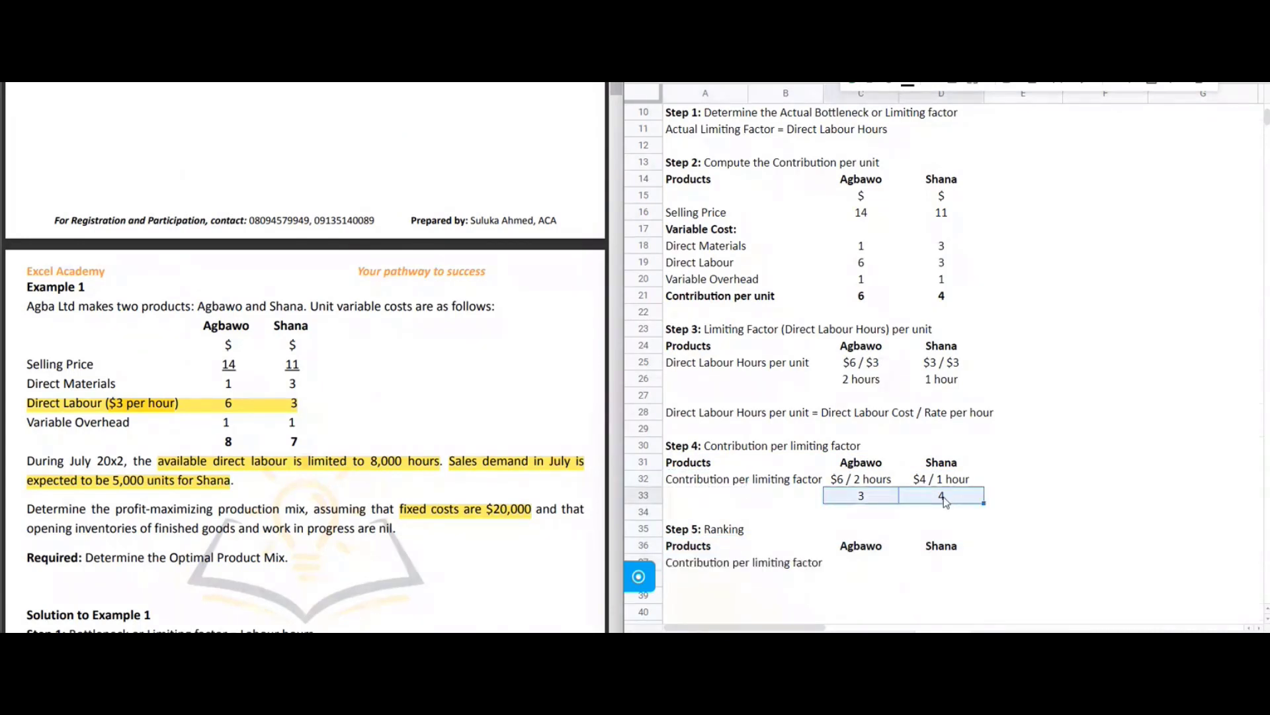
{"action": "key", "text": "ctrl+c"}
{"action": "left_click", "coordinate": [873, 567]}
{"action": "key", "text": "ctrl+v"}
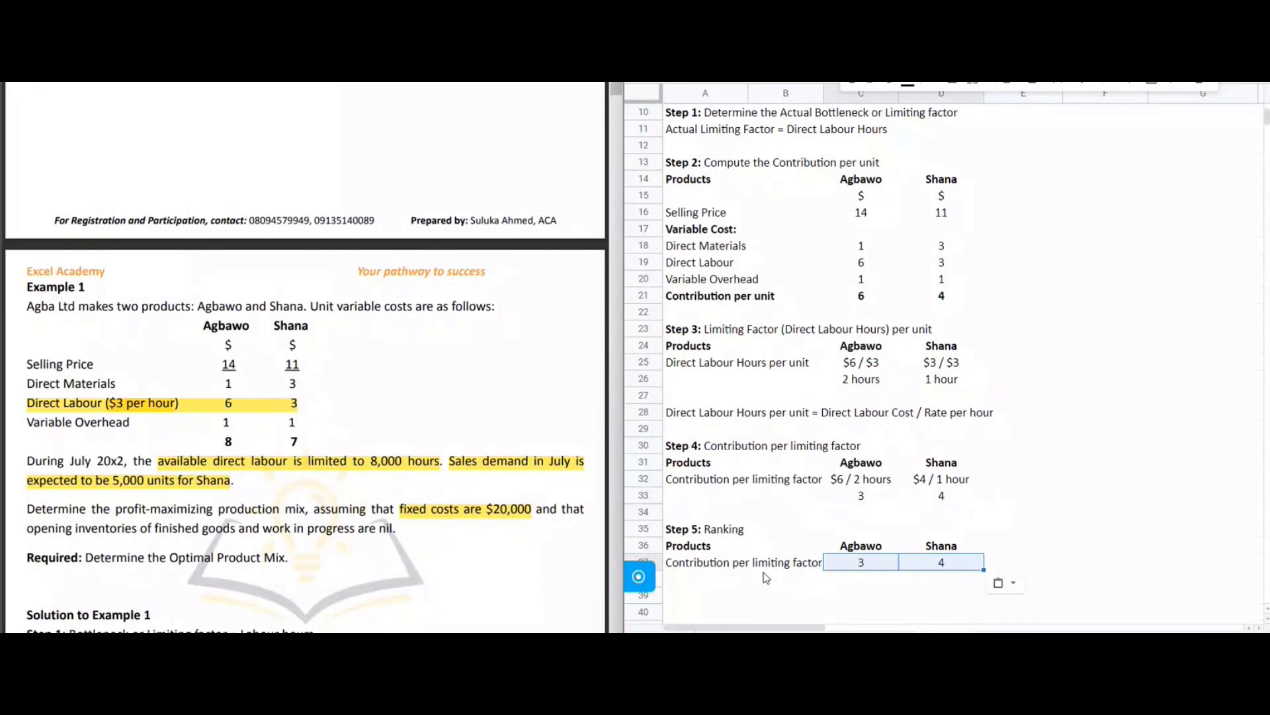
- Add a bold 'Ranking' row label
{"action": "left_click", "coordinate": [727, 580]}
{"action": "type", "text": "Ranking"}
{"action": "key", "text": "Tab"}
{"action": "key", "text": "Tab"}
{"action": "key", "text": "Left"}
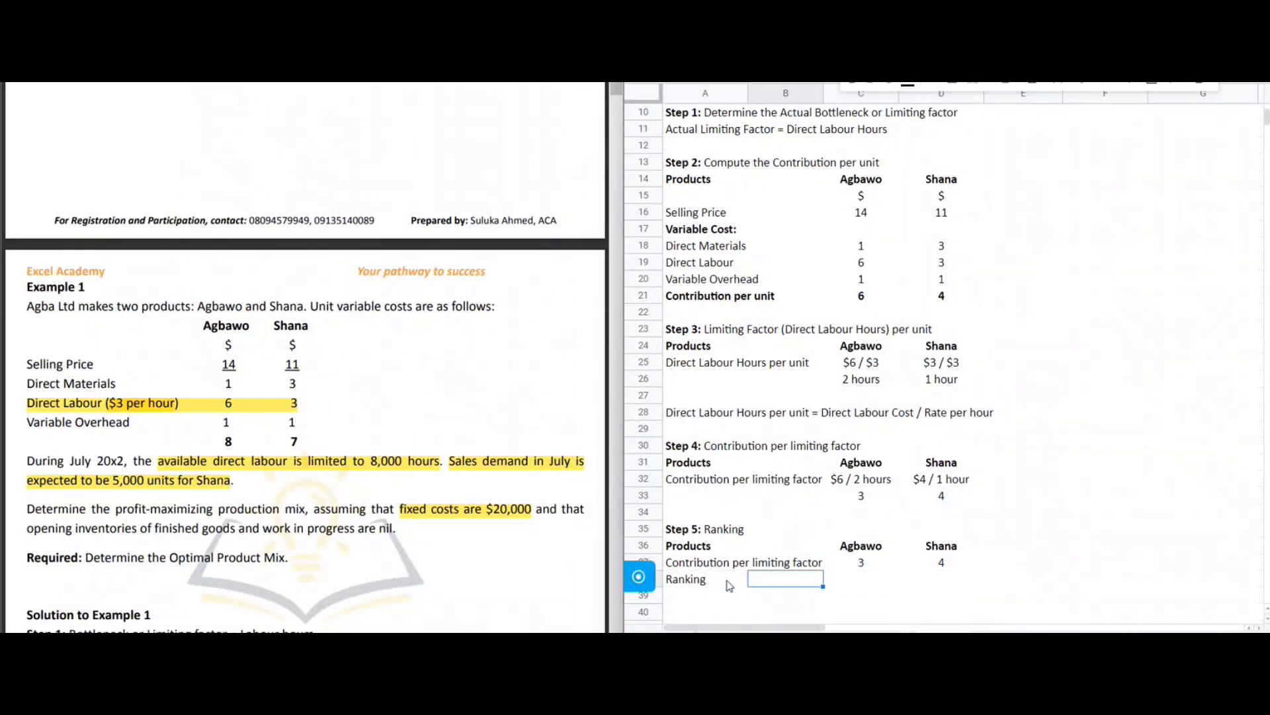
{"action": "key", "text": "shift+Right"}
{"action": "key", "text": "shift+Right"}
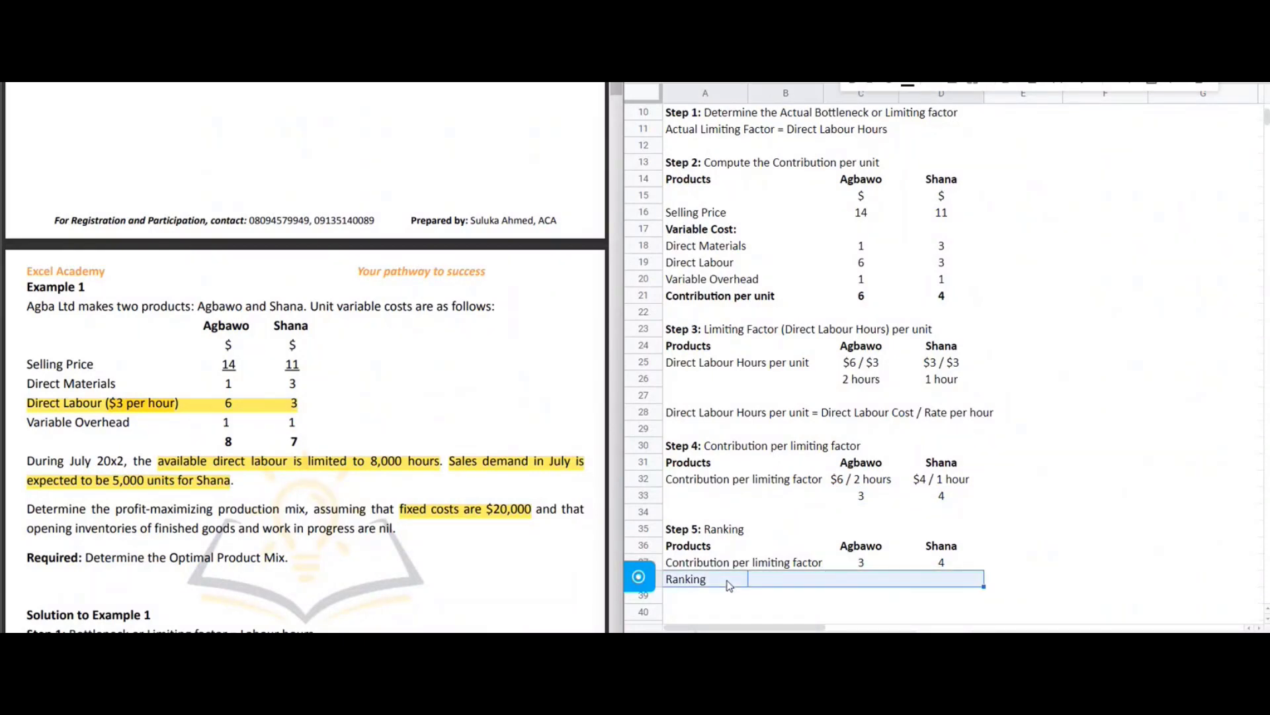
{"action": "key", "text": "ctrl+b"}
- Rank Shana 1st and Agbawo 2nd, centred and bold
{"action": "key", "text": "Right"}
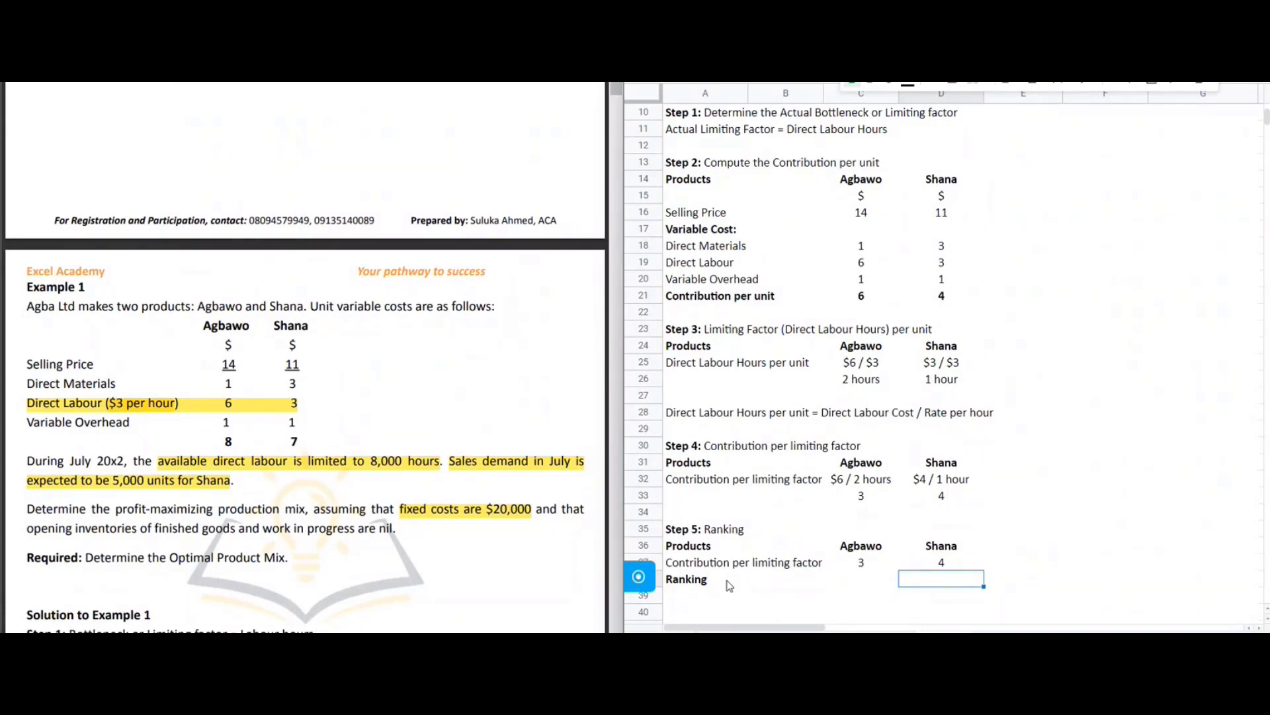
{"action": "type", "text": "1st"}
{"action": "key", "text": "Left"}
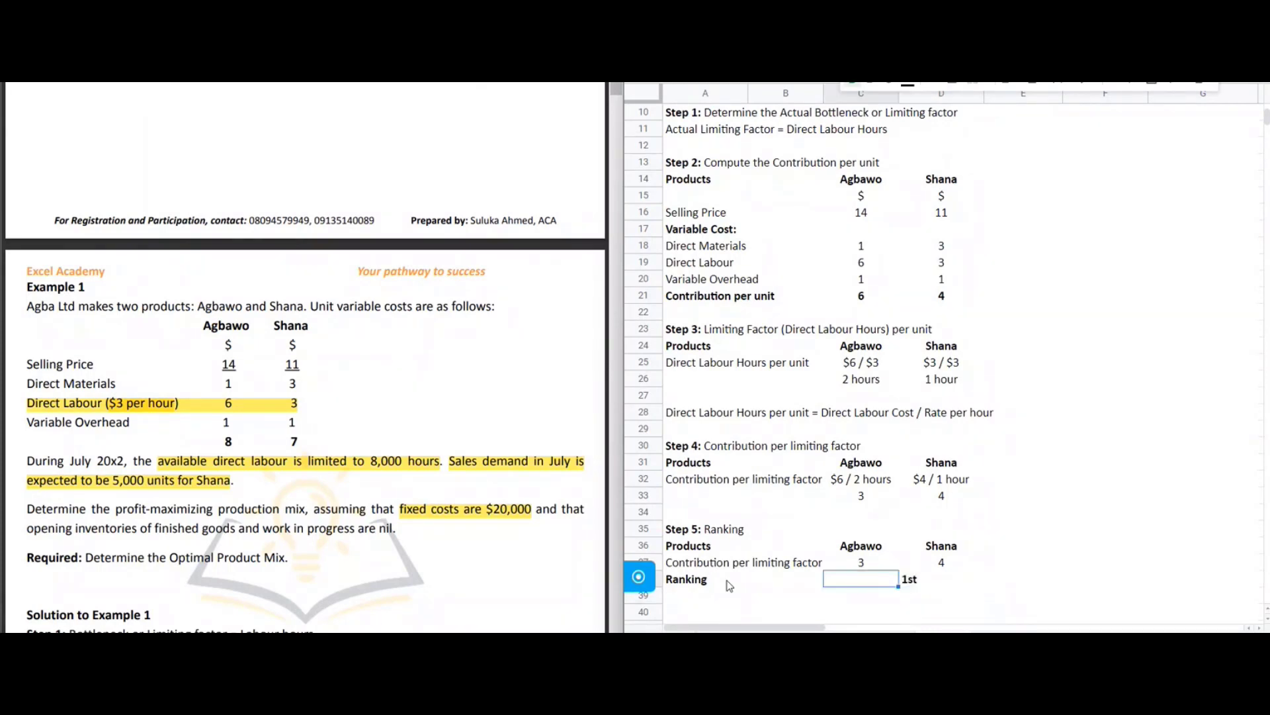
{"action": "key", "text": "shift+Right"}
{"action": "left_click", "coordinate": [1010, 88]}
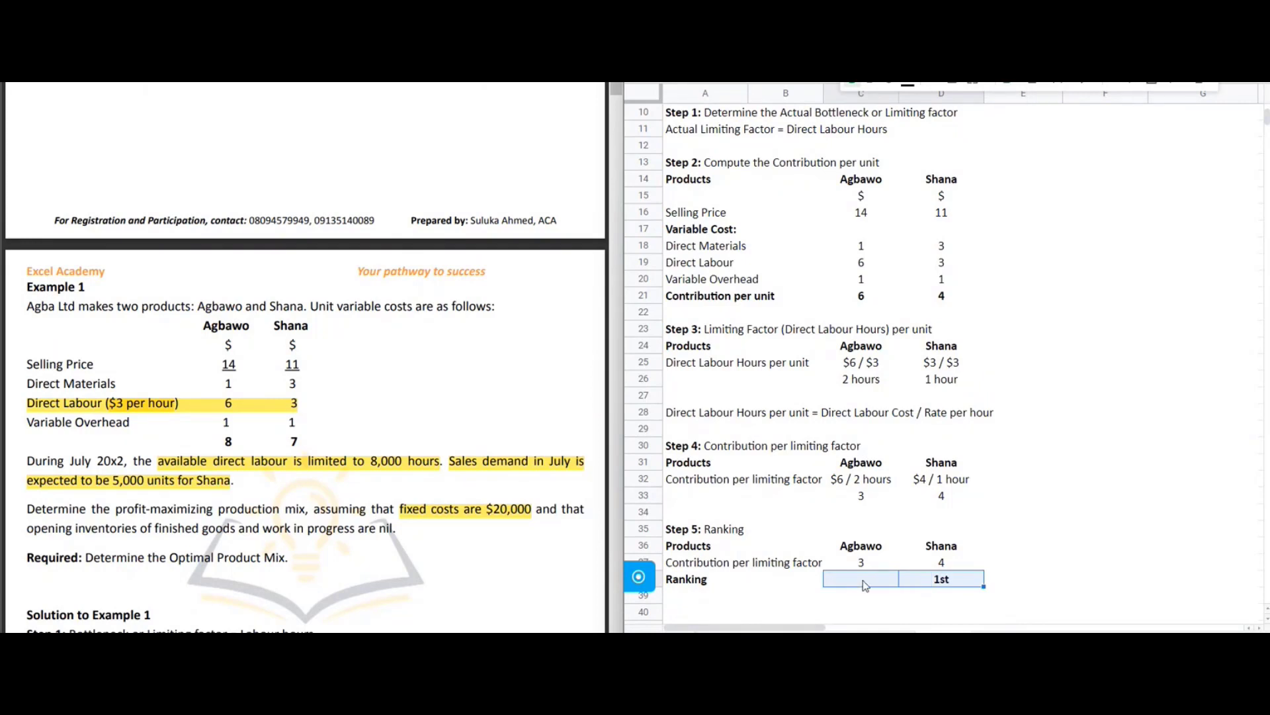
{"action": "type", "text": "2nd"}
{"action": "key", "text": "Return"}
{"action": "key", "text": "Return"}
{"action": "key", "text": "Return"}
{"action": "key", "text": "Return"}
{"action": "key", "text": "Return"}
{"action": "key", "text": "Return"}
{"action": "scroll", "coordinate": [864, 580], "scroll_direction": "down", "scroll_amount": 2}
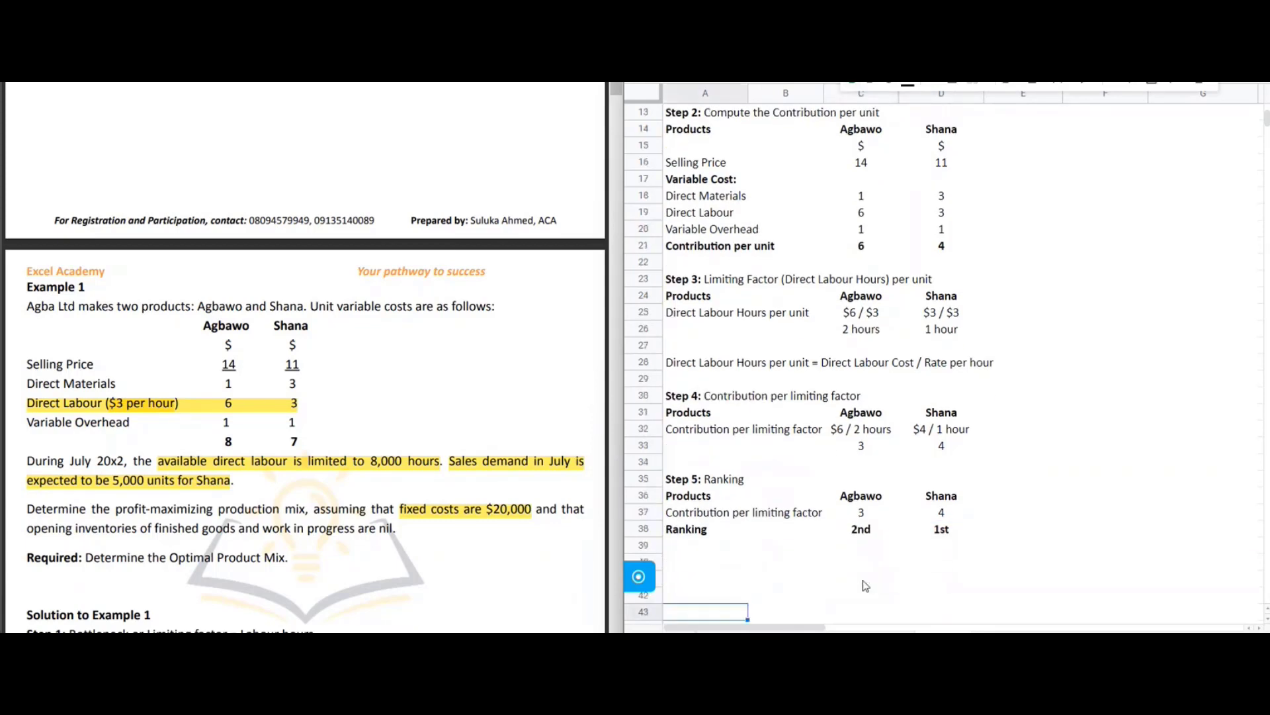
{"action": "key", "text": "Left"}
{"action": "key", "text": "Left"}
- Add the heading 'Step 6: Allocate the Available Direct Labour Hours of 8,000' with 'Step 6:' bold
{"action": "key", "text": "Up"}
{"action": "key", "text": "Up"}
{"action": "key", "text": "Up"}
{"action": "key", "text": "Up"}
{"action": "type", "text": "Step 6"}
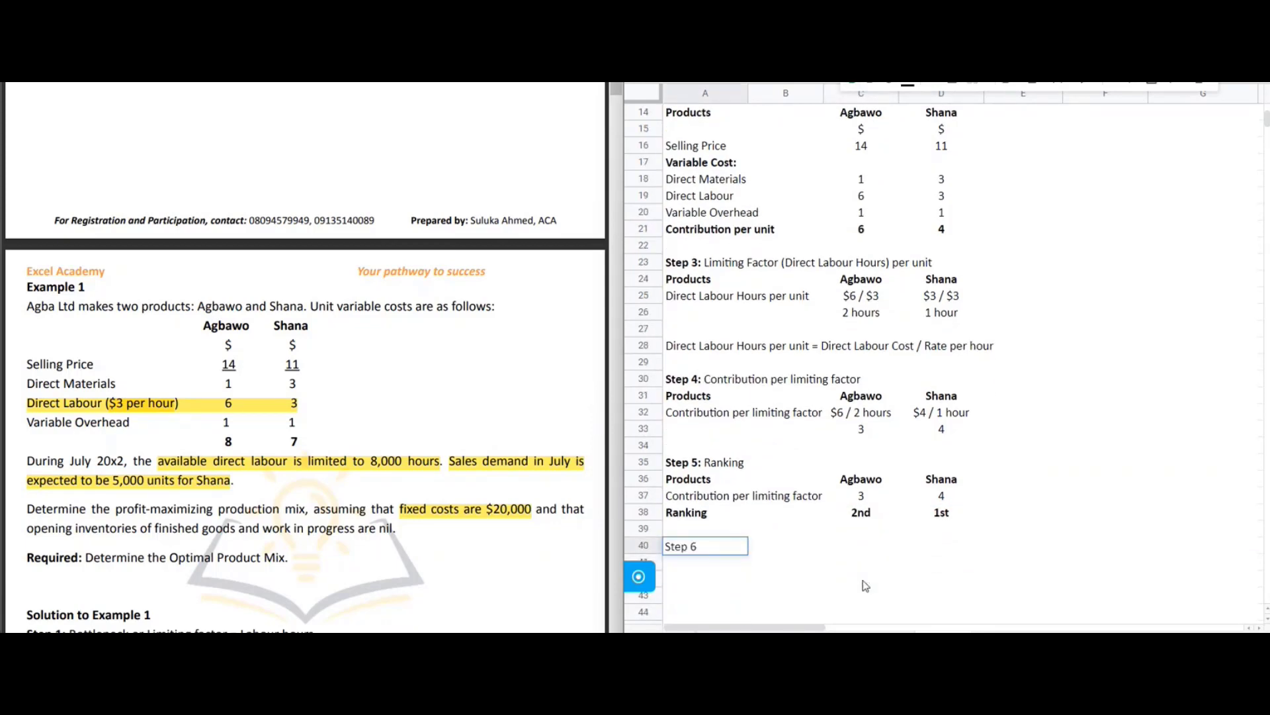
{"action": "type", "text": ": Allocate the Available R"}
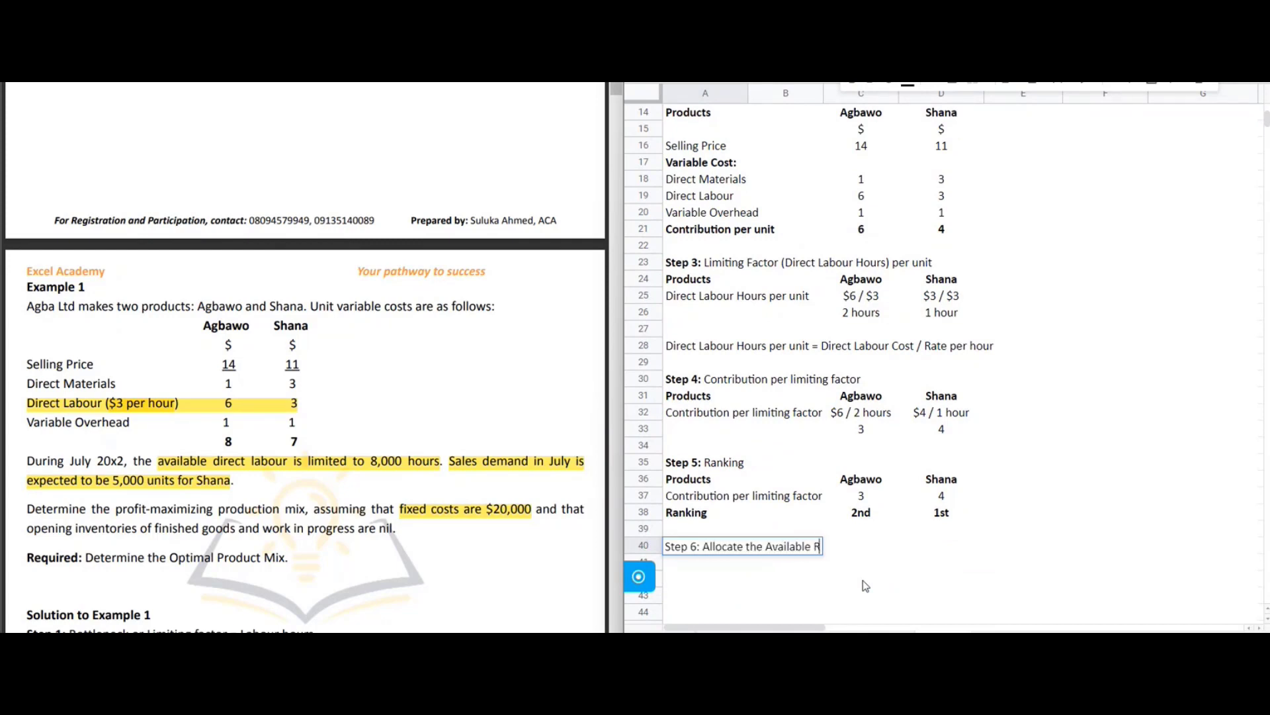
{"action": "key", "text": "BackSpace"}
{"action": "type", "text": "Direct Labo"}
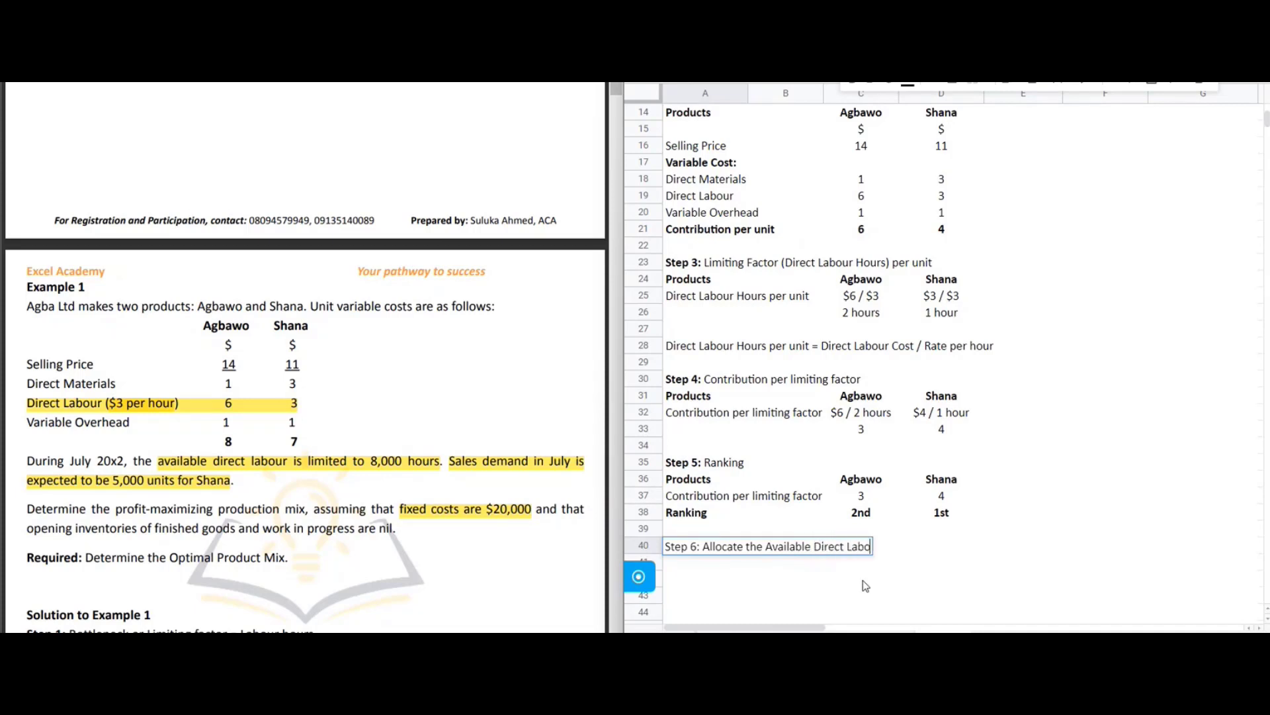
{"action": "type", "text": "ur Hours of 8,000"}
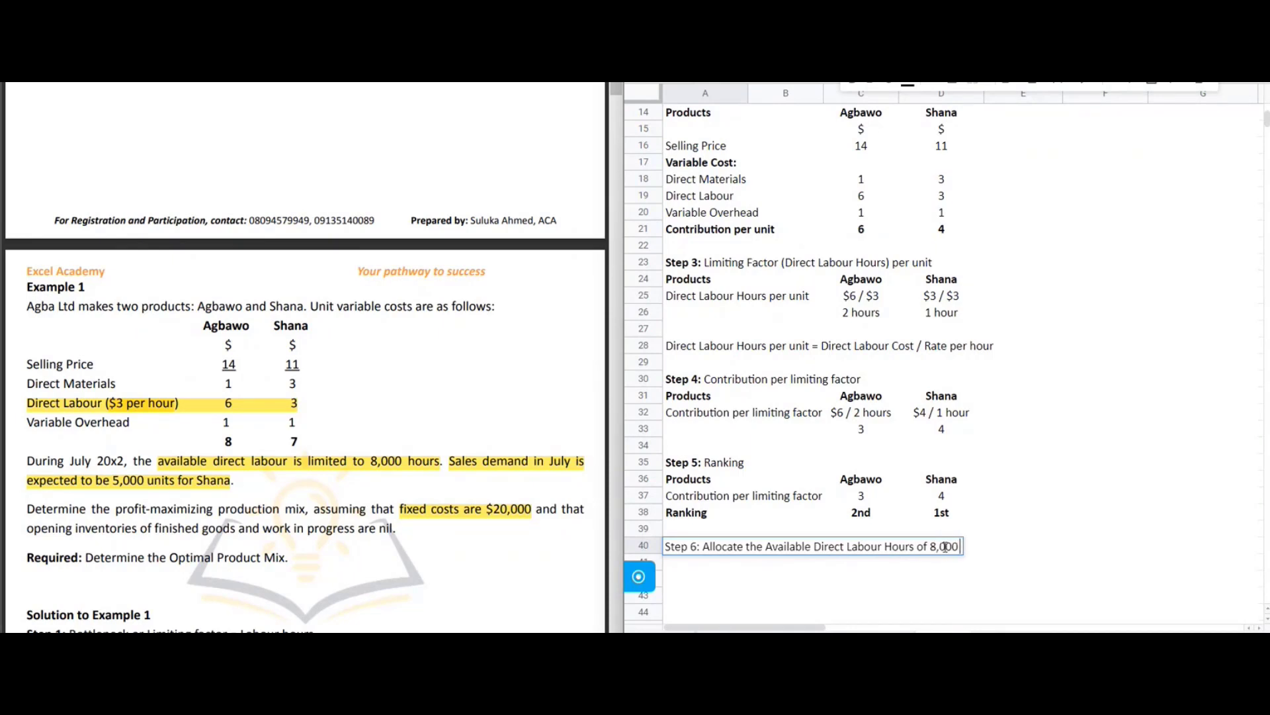
{"action": "double_click", "coordinate": [701, 547]}
{"action": "left_click_drag", "start_coordinate": [701, 547], "coordinate": [665, 547]}
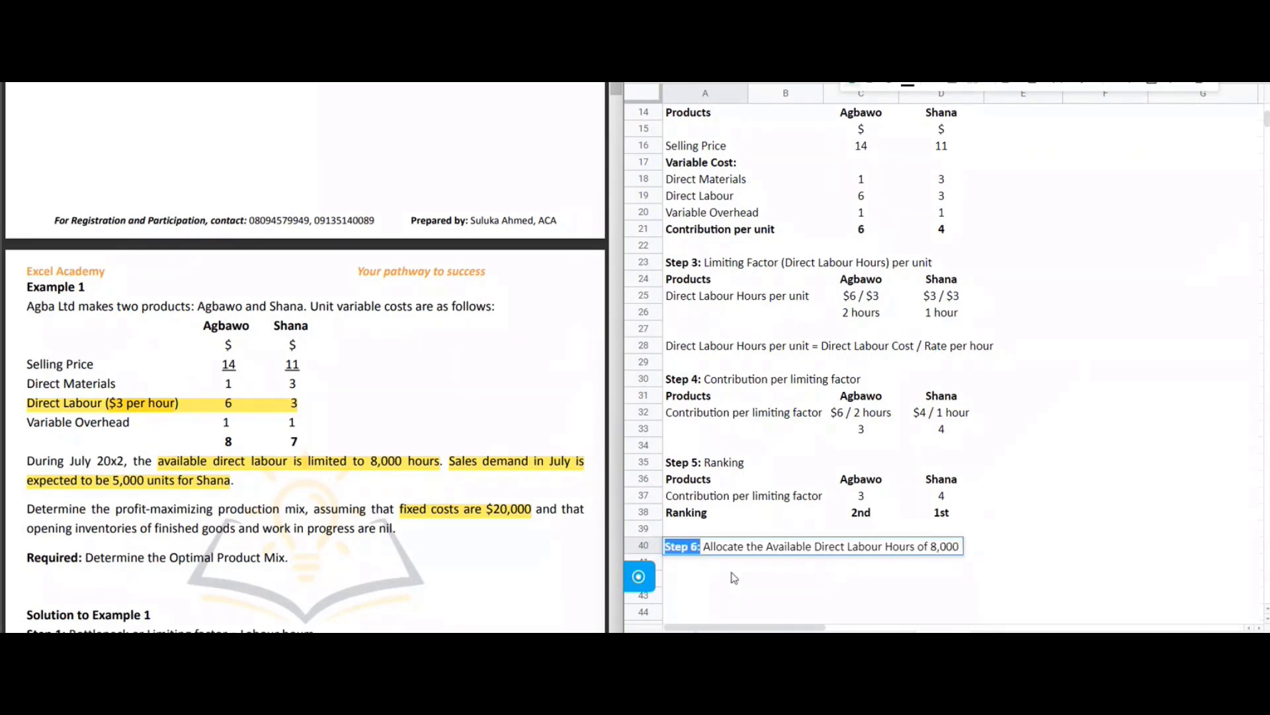
- Add a centred 'Hours' column label
{"action": "left_click", "coordinate": [867, 566]}
{"action": "type", "text": "Hours"}
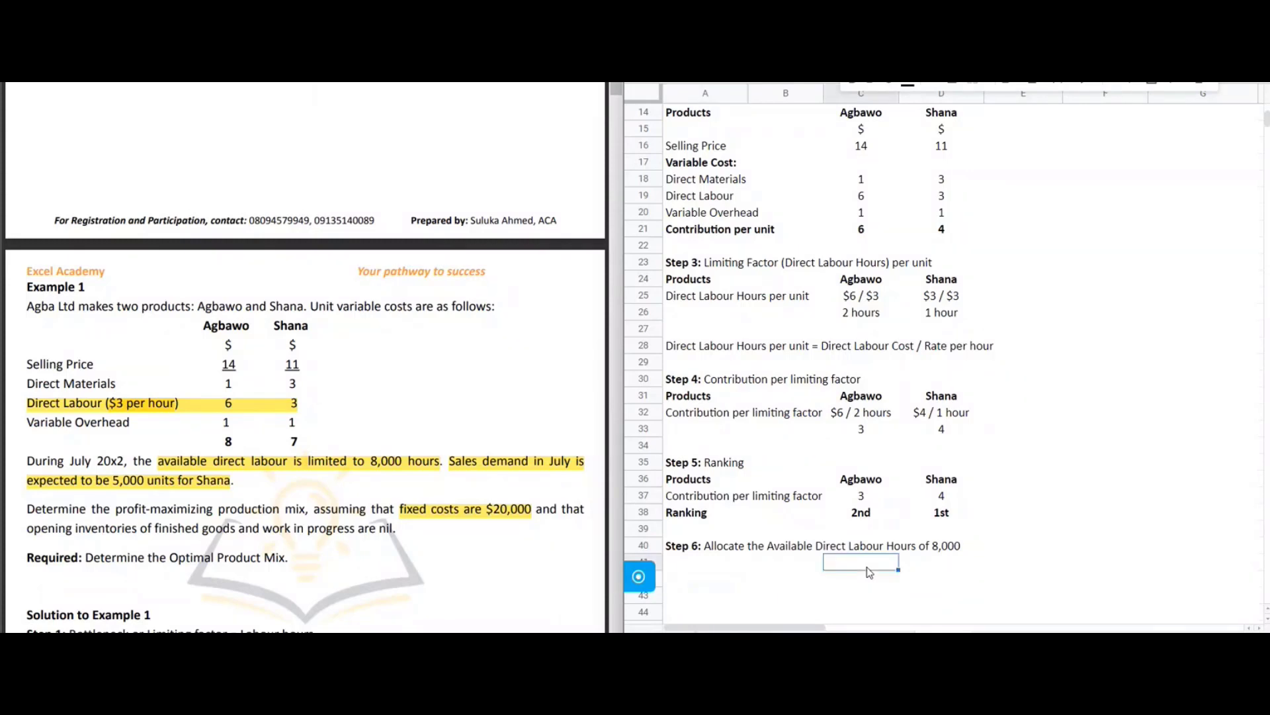
{"action": "left_click_drag", "start_coordinate": [866, 566], "coordinate": [867, 622]}
{"action": "left_click", "coordinate": [1007, 80]}
{"action": "left_click", "coordinate": [1023, 104]}
- Enter 'Available' with 8,000 hours and start a 'Shana (' row label
{"action": "left_click", "coordinate": [673, 461]}
{"action": "type", "text": "Available"}
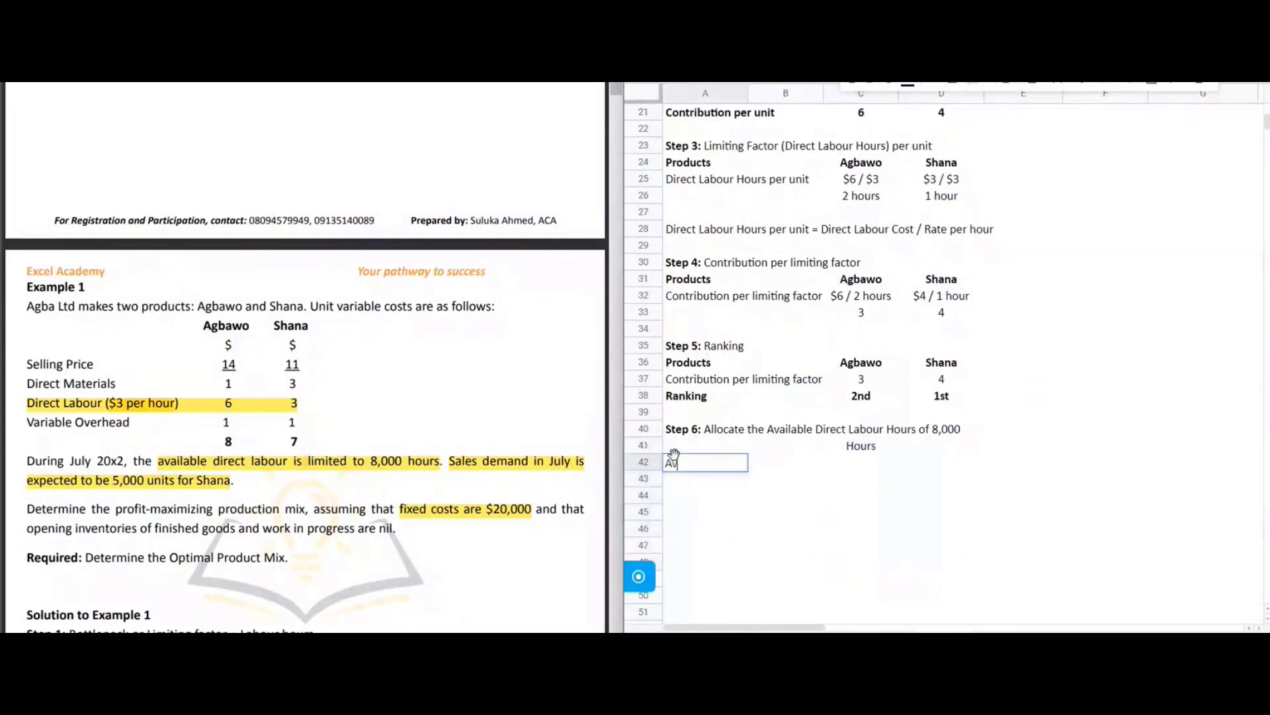
{"action": "key", "text": "Tab"}
{"action": "key", "text": "Tab"}
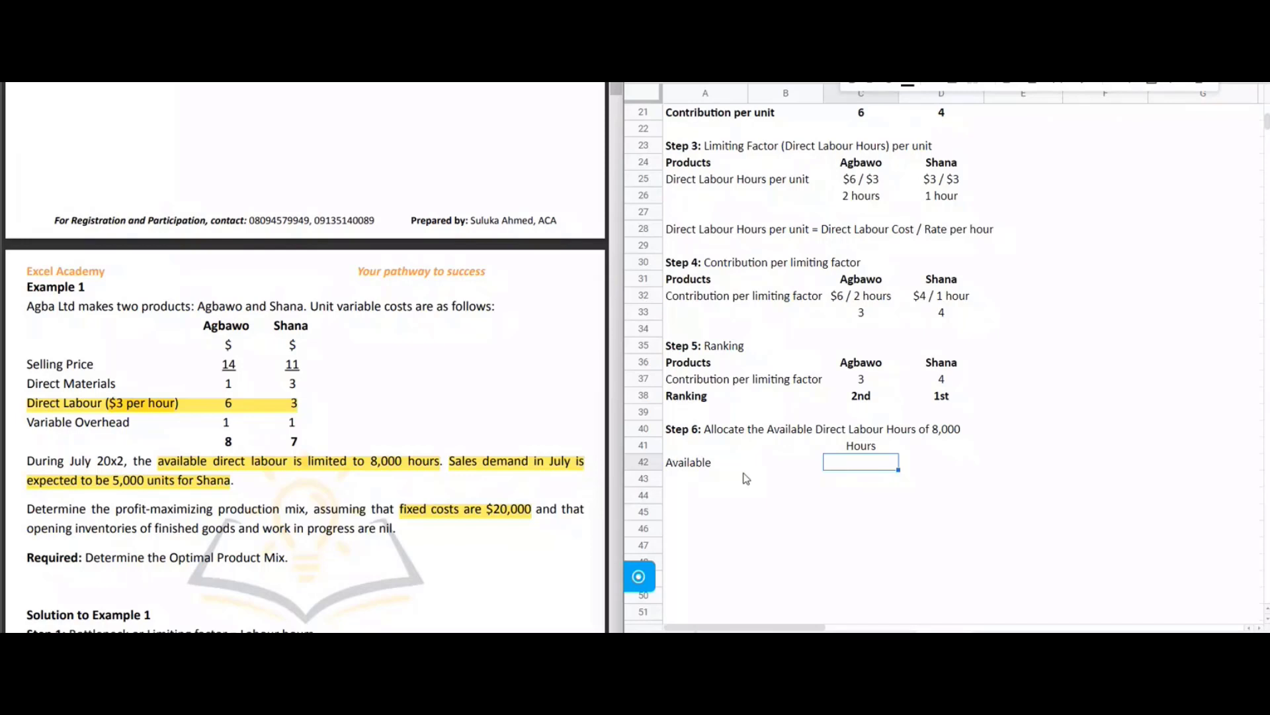
{"action": "type", "text": "8,000"}
{"action": "left_click", "coordinate": [746, 478]}
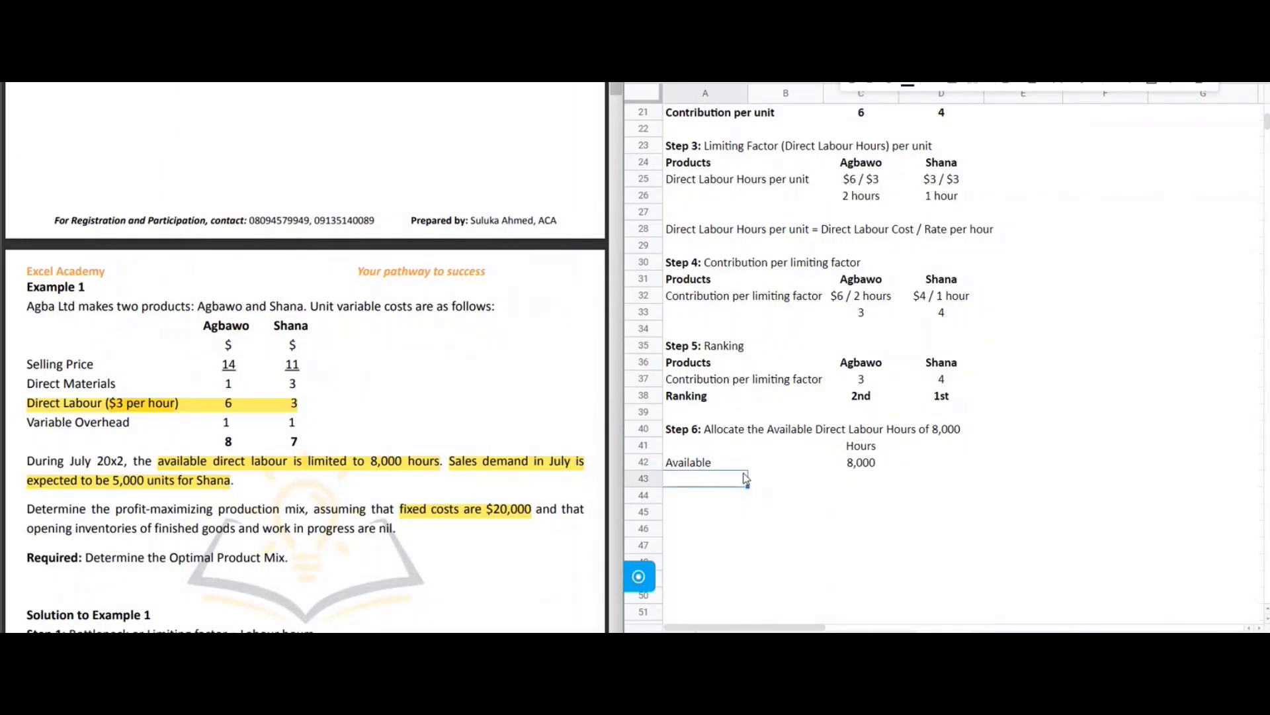
{"action": "type", "text": "Shana ("}
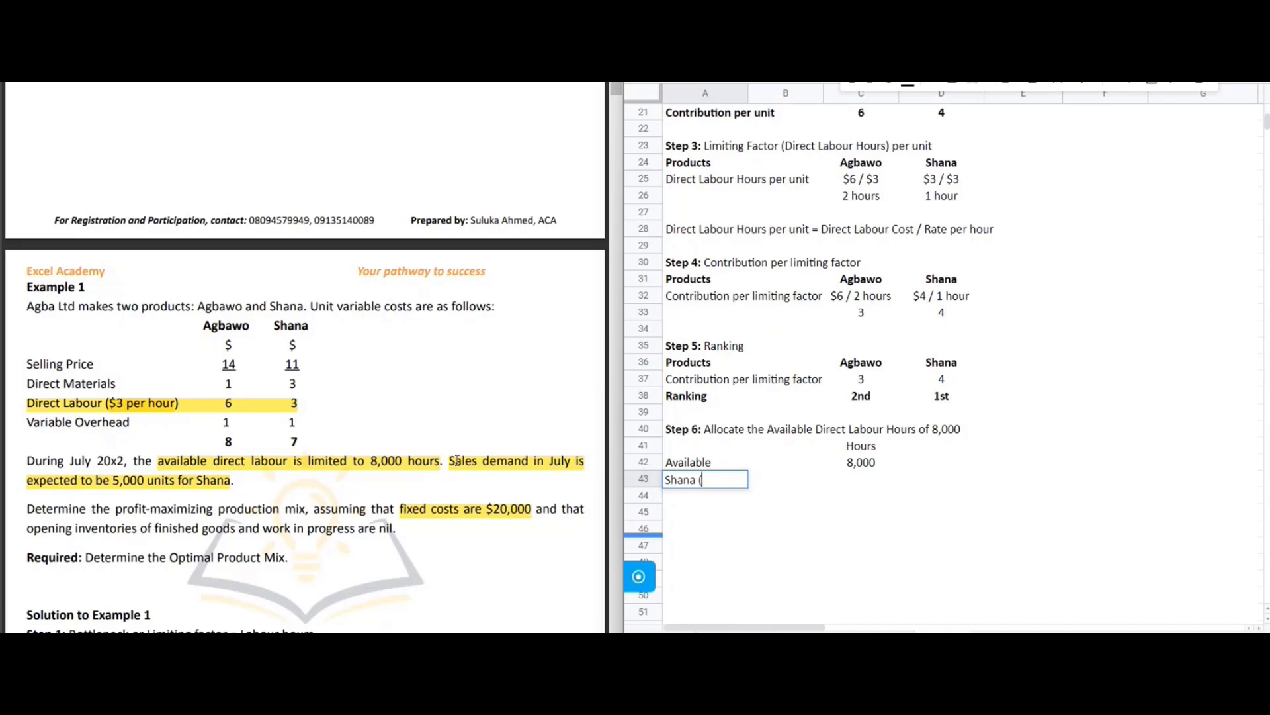
- Highlight Shana's sales demand sentence yellow in the PDF and shade Shana's 1 hour cell light green
{"action": "left_click_drag", "start_coordinate": [450, 461], "coordinate": [232, 481]}
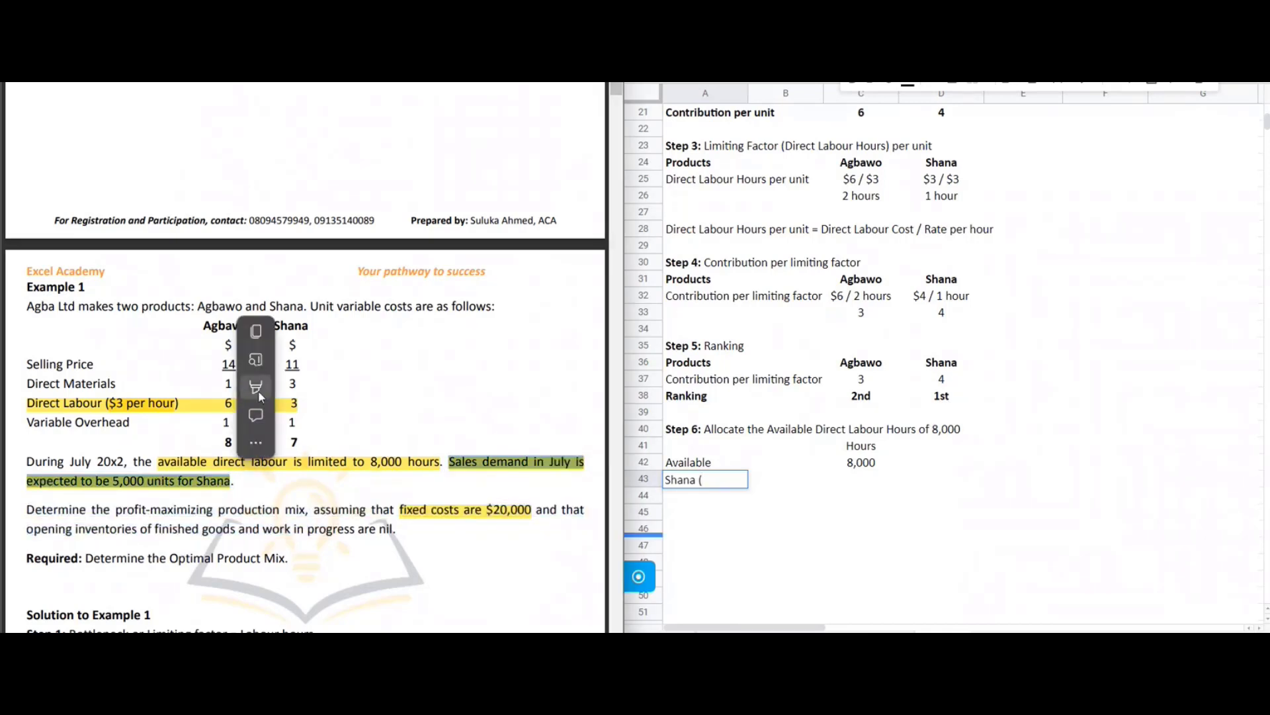
{"action": "left_click", "coordinate": [258, 389]}
{"action": "left_click", "coordinate": [423, 394]}
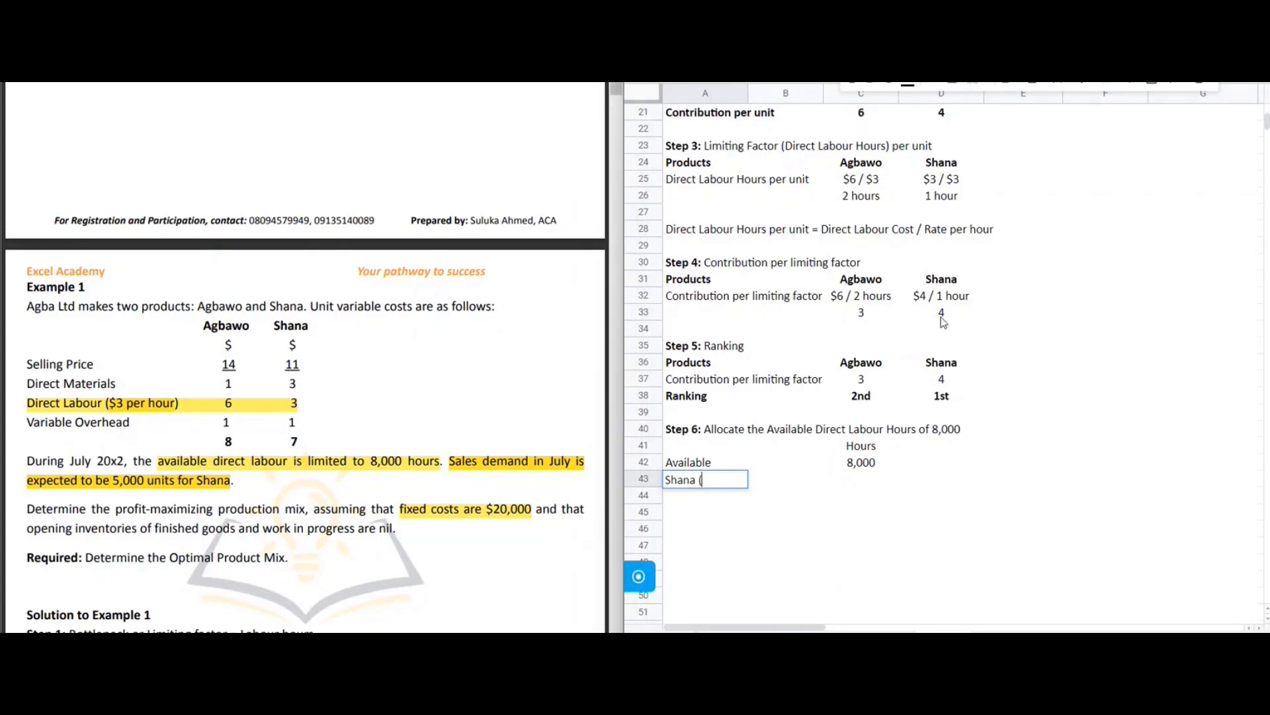
{"action": "left_click", "coordinate": [942, 195]}
{"action": "left_click", "coordinate": [940, 87]}
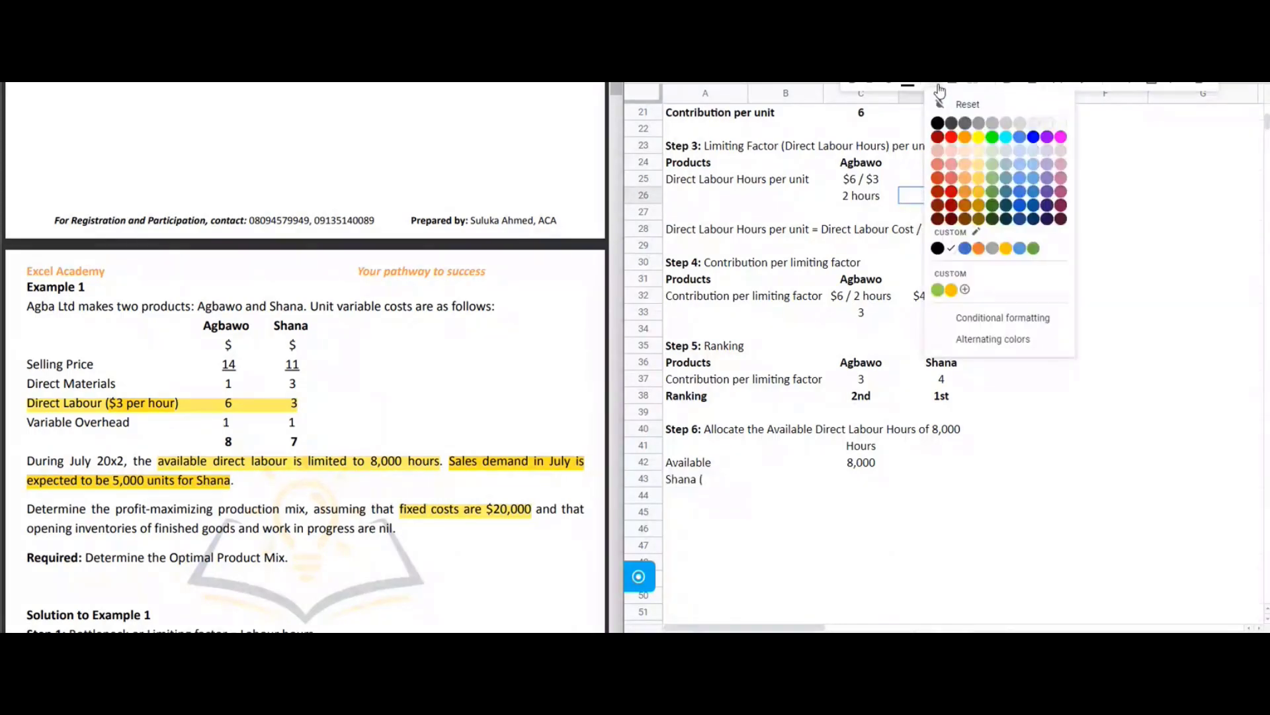
{"action": "left_click", "coordinate": [994, 151]}
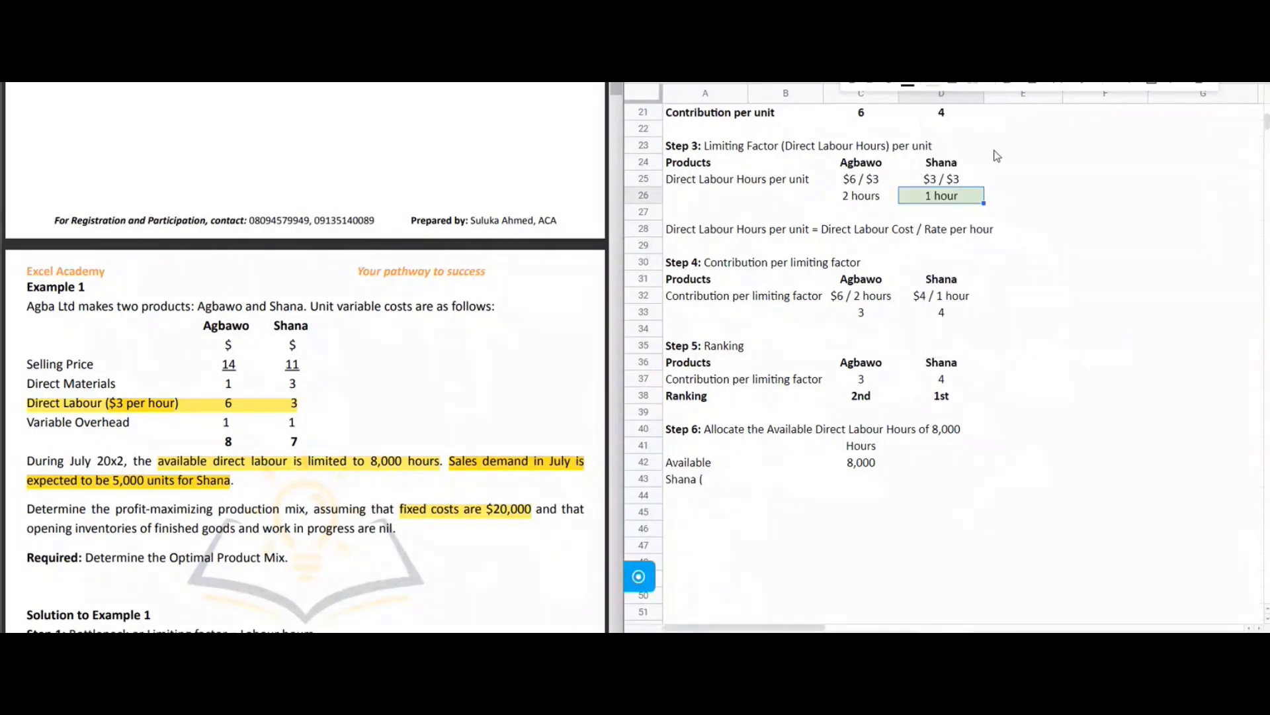
{"action": "left_click", "coordinate": [940, 434]}
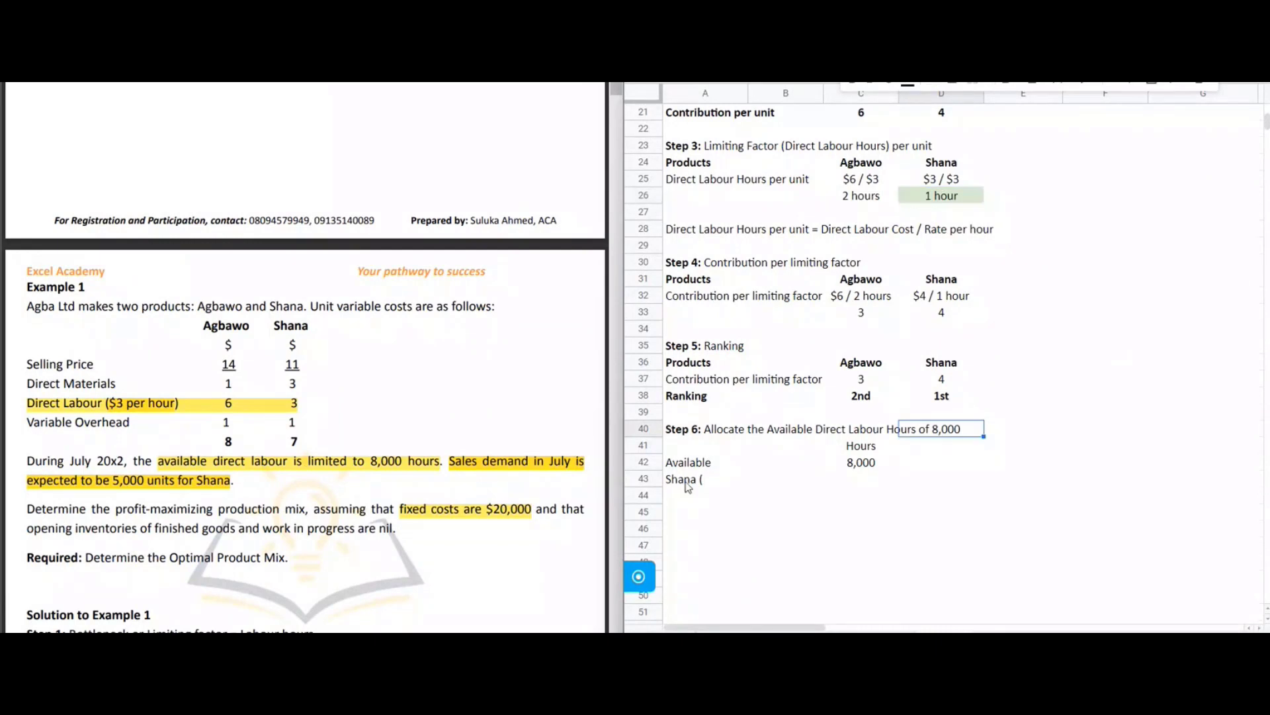
{"action": "double_click", "coordinate": [688, 487]}
- Complete the Shana row as '(1 hour x 5,000 units)' using -5,000 hours
{"action": "type", "text": "1 hour x"}
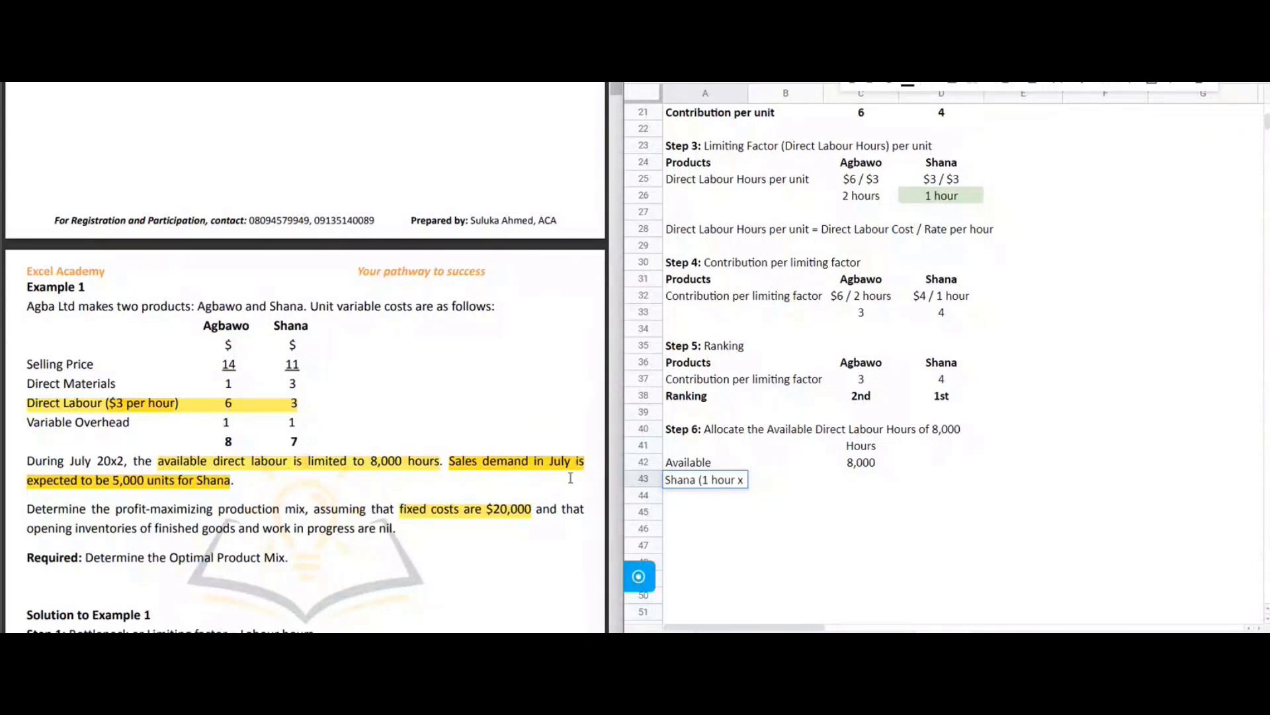
{"action": "type", "text": " 5,000 units)"}
{"action": "key", "text": "Tab"}
{"action": "key", "text": "Tab"}
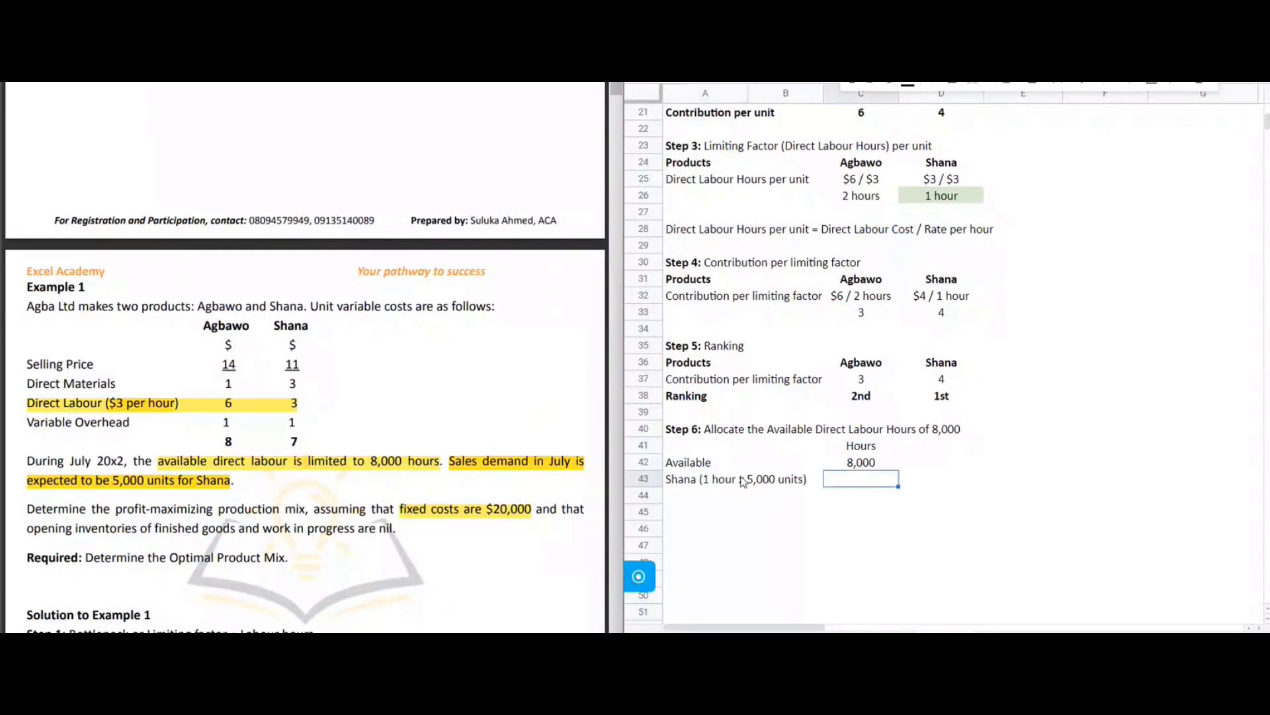
{"action": "type", "text": "-5,000"}
{"action": "key", "text": "Return"}
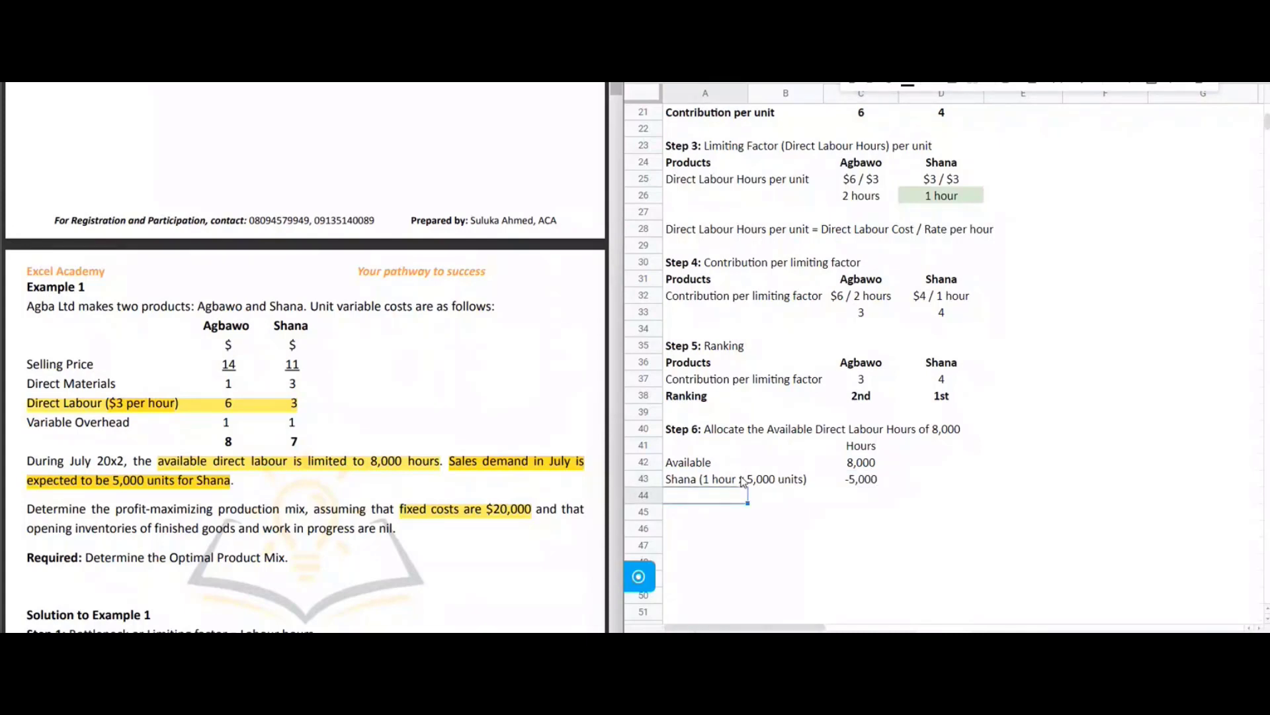
- Add a bold Balance row totalling =sum(C42:C43) to 3,000 hours
{"action": "type", "text": "Balance"}
{"action": "key", "text": "Tab"}
{"action": "key", "text": "shift+Right"}
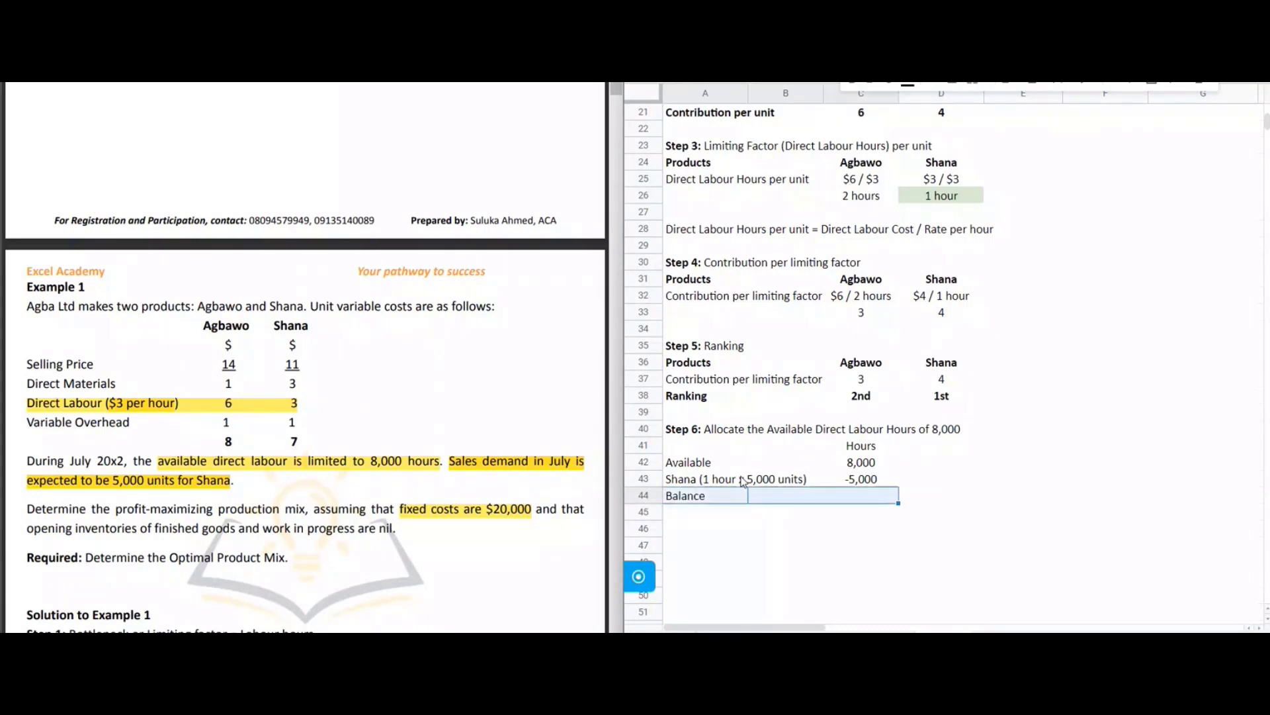
{"action": "key", "text": "ctrl+b"}
{"action": "type", "text": "=sum("}
{"action": "key", "text": "Up"}
{"action": "key", "text": "shift+Up"}
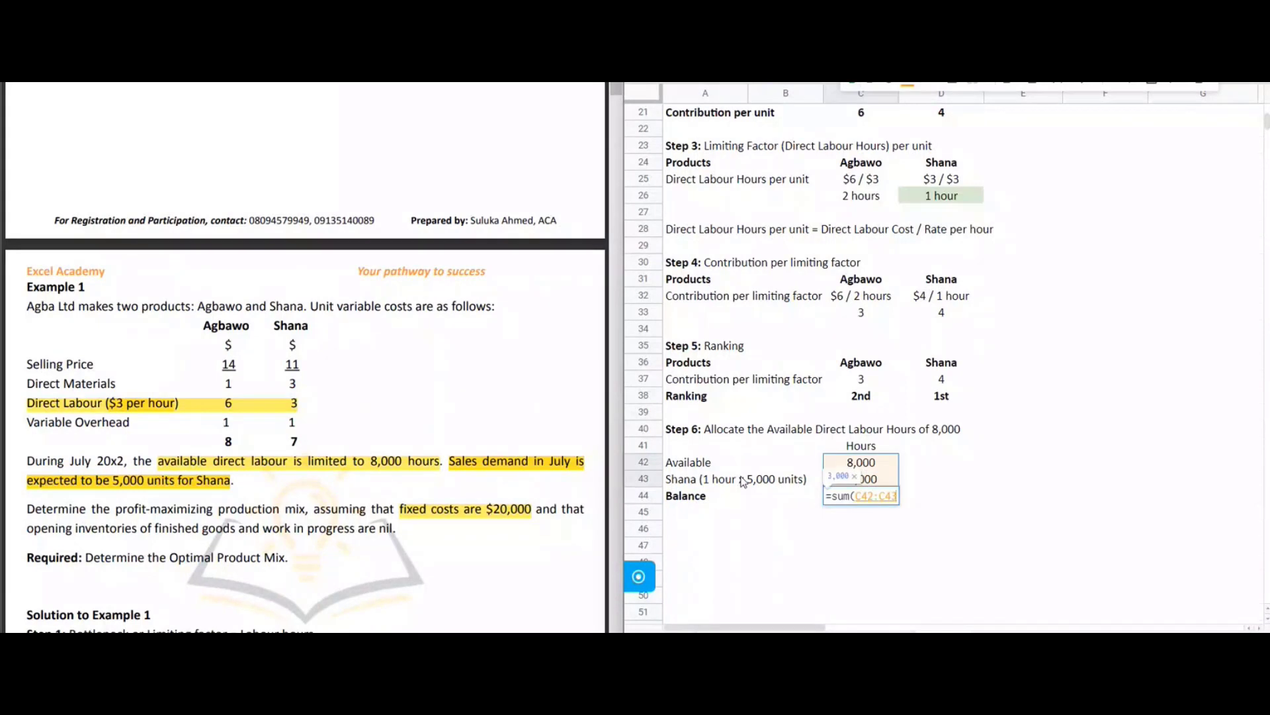
{"action": "key", "text": "Return"}
- Start an 'Agbawo (' row label in A45
{"action": "key", "text": "Left"}
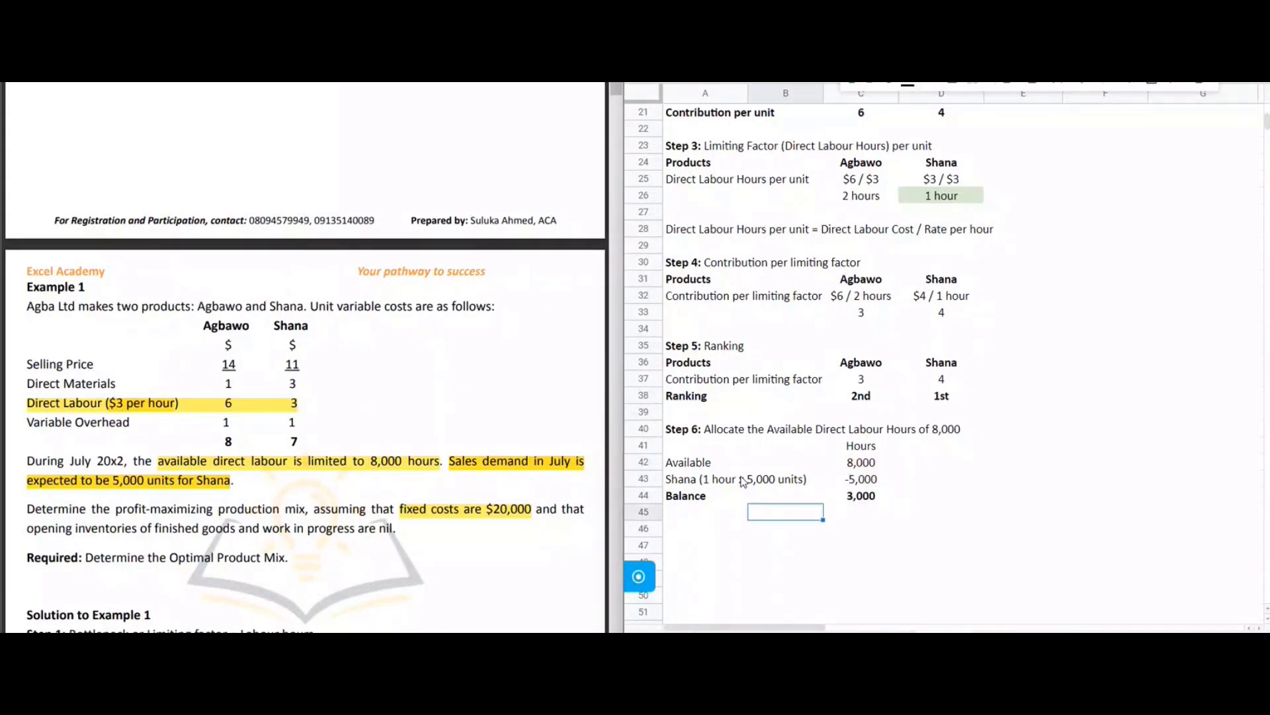
{"action": "key", "text": "Left"}
{"action": "type", "text": "Agbawo"}
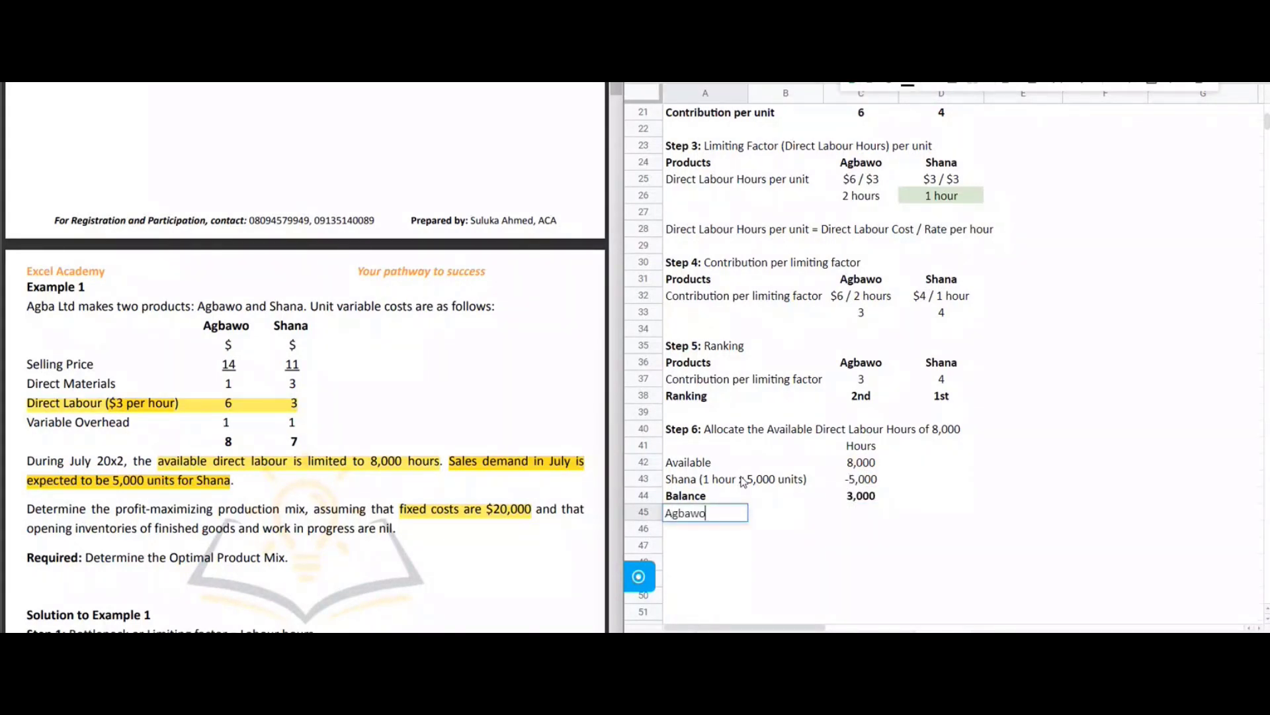
{"action": "type", "text": " ("}
- Review the 3,000 balance, then shade Agbawo's 2 hours per unit cell light yellow
{"action": "left_click", "coordinate": [866, 205]}
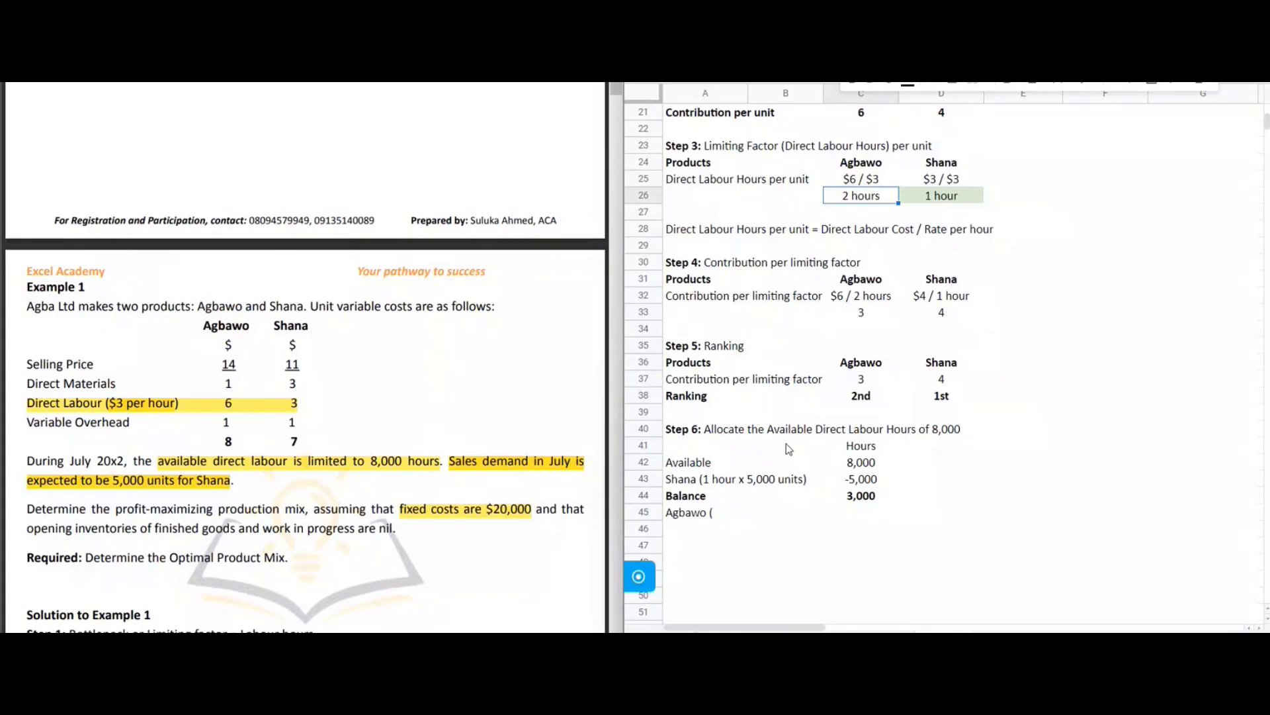
{"action": "left_click", "coordinate": [868, 501]}
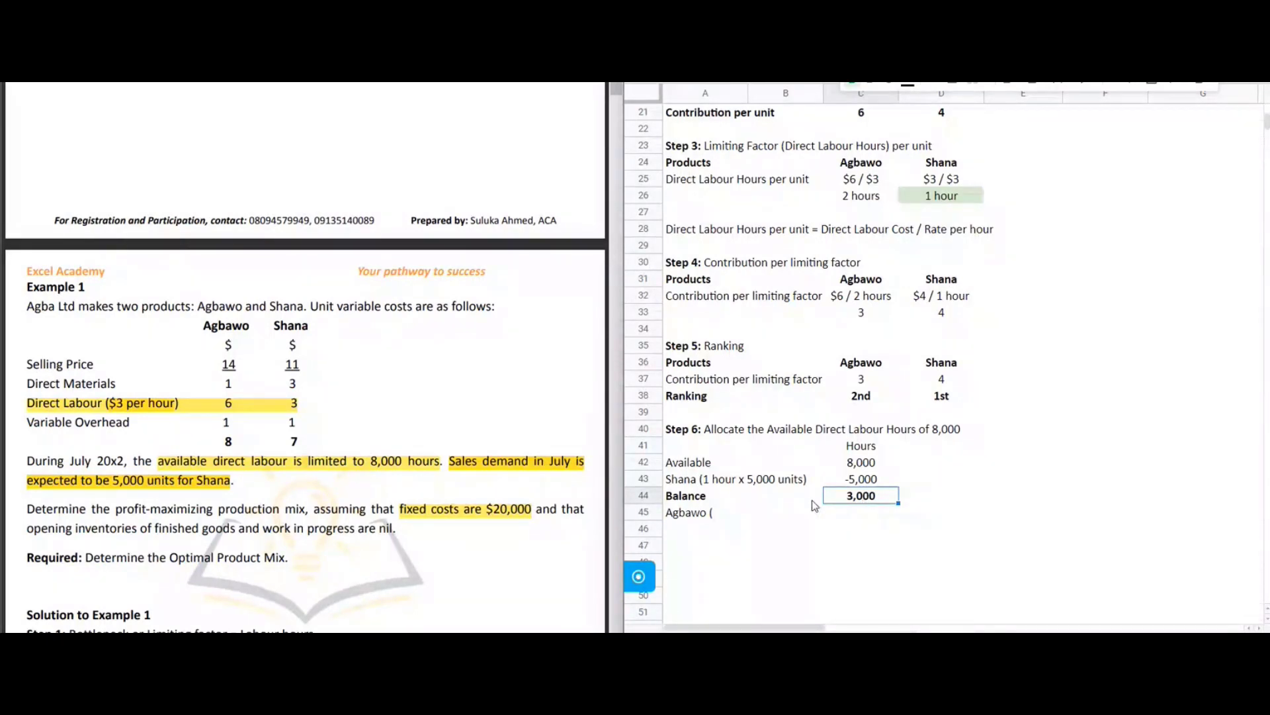
{"action": "double_click", "coordinate": [904, 513]}
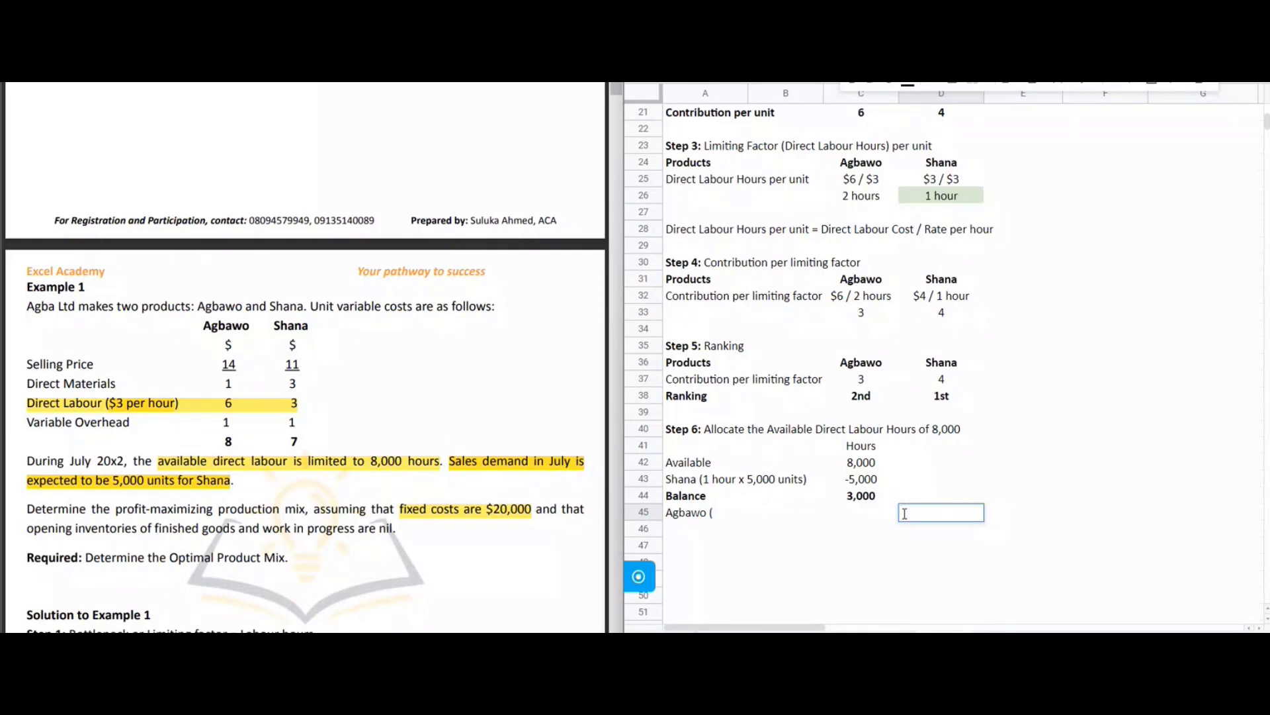
{"action": "left_click", "coordinate": [863, 497]}
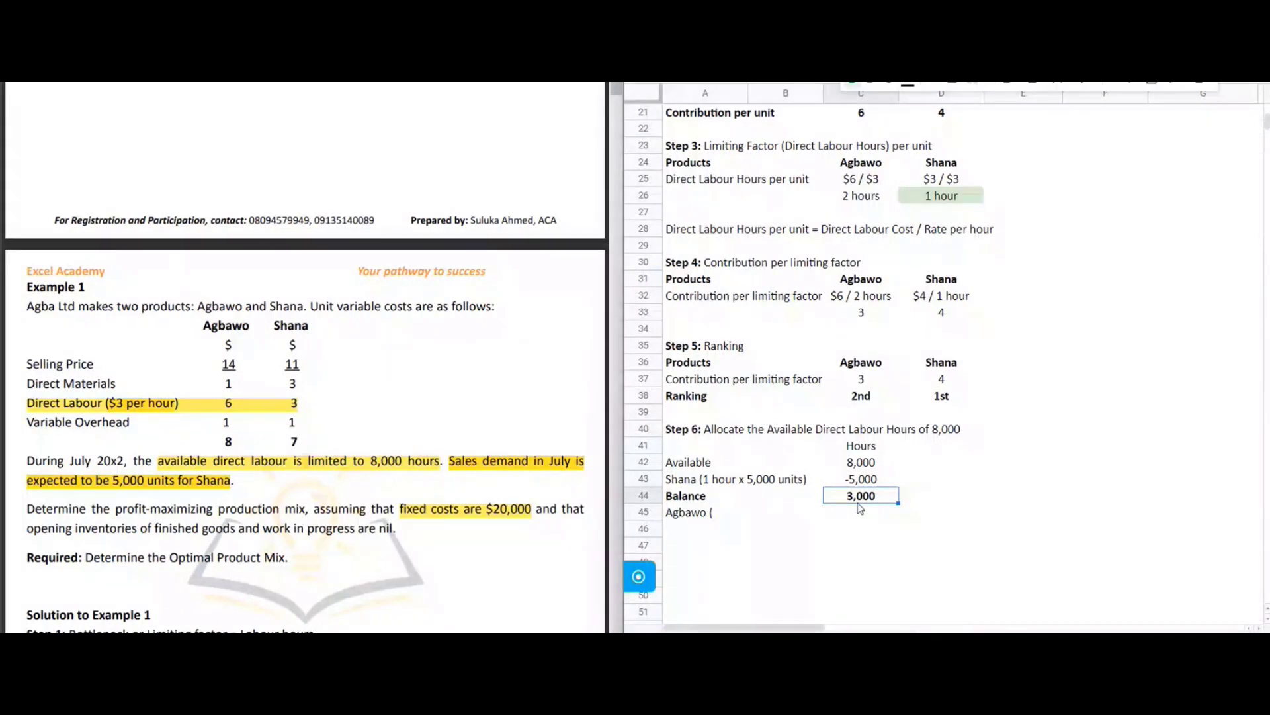
{"action": "left_click", "coordinate": [859, 198]}
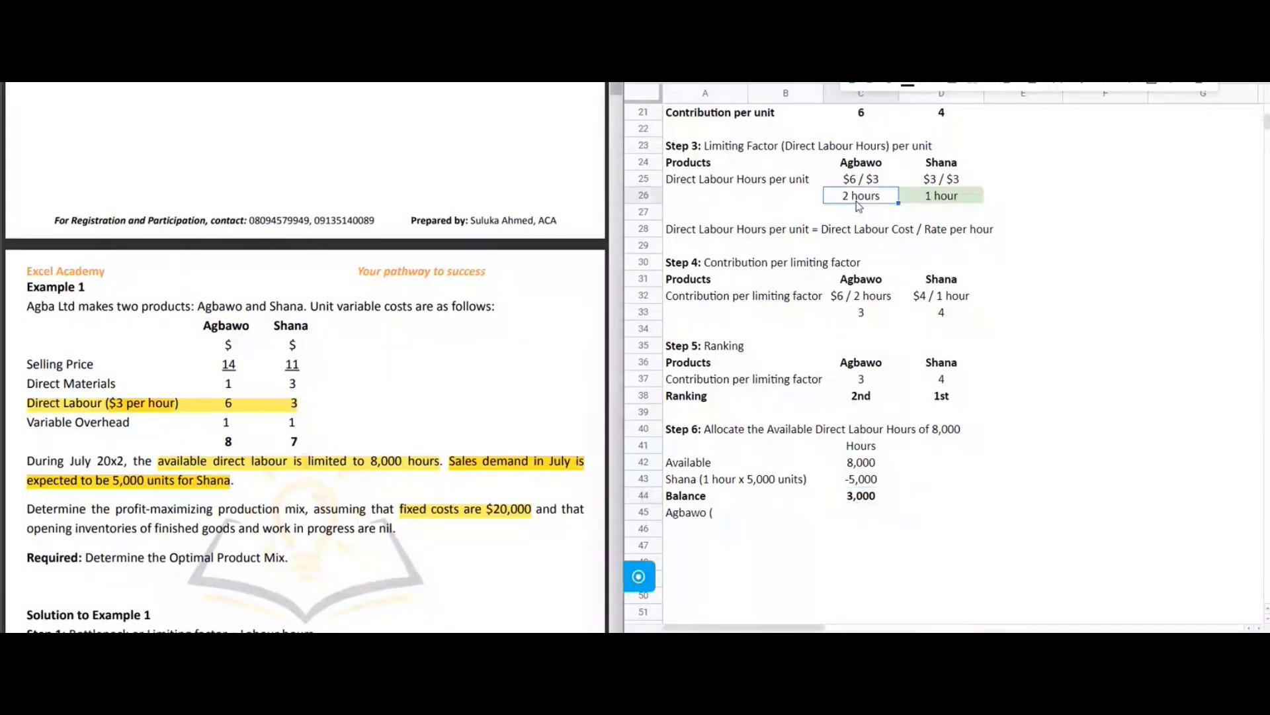
{"action": "left_click", "coordinate": [935, 91]}
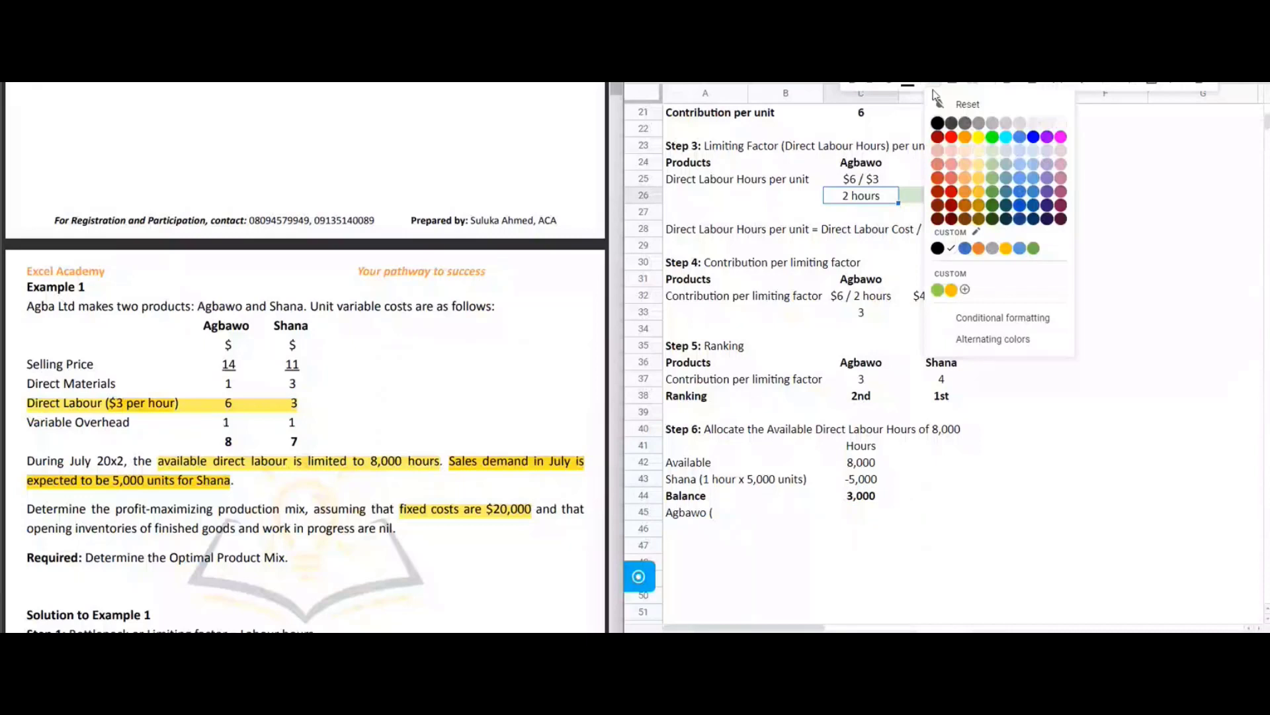
{"action": "left_click", "coordinate": [978, 150]}
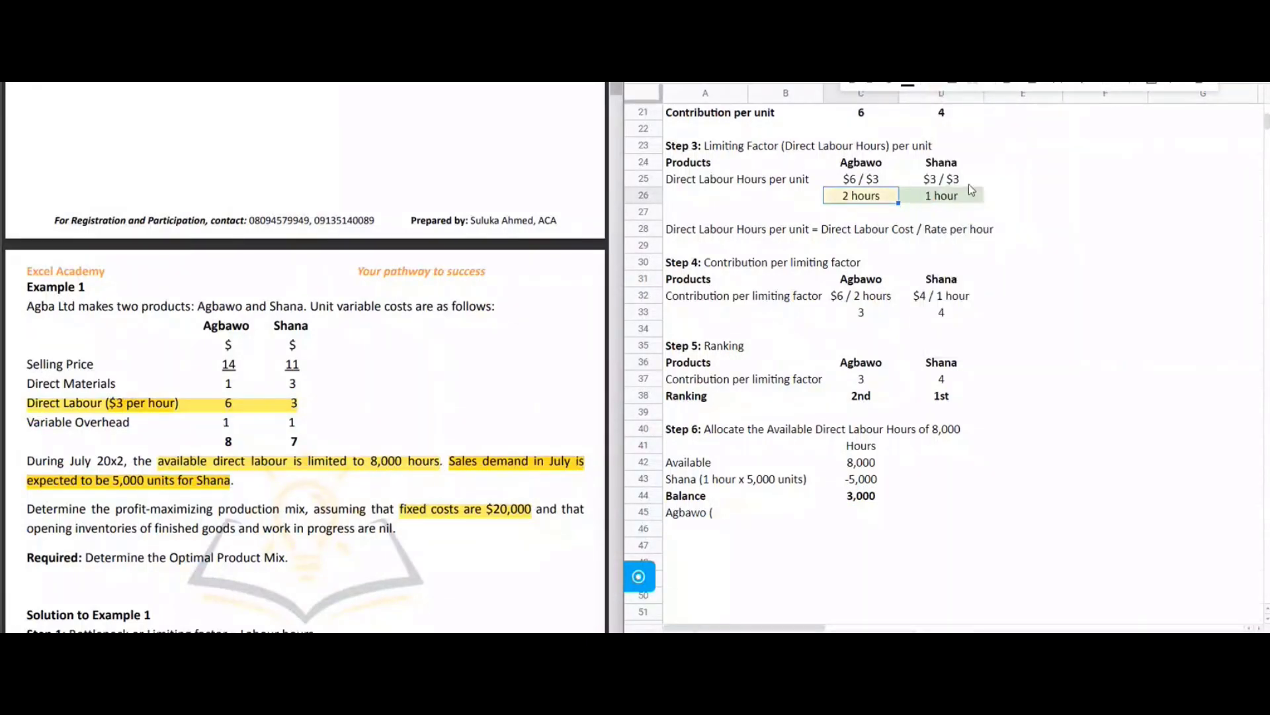
- Add the workings note '(3,000 hours / 2 hours = 1,500 units)' in D45
{"action": "left_click", "coordinate": [906, 512]}
{"action": "type", "text": "(3,000"}
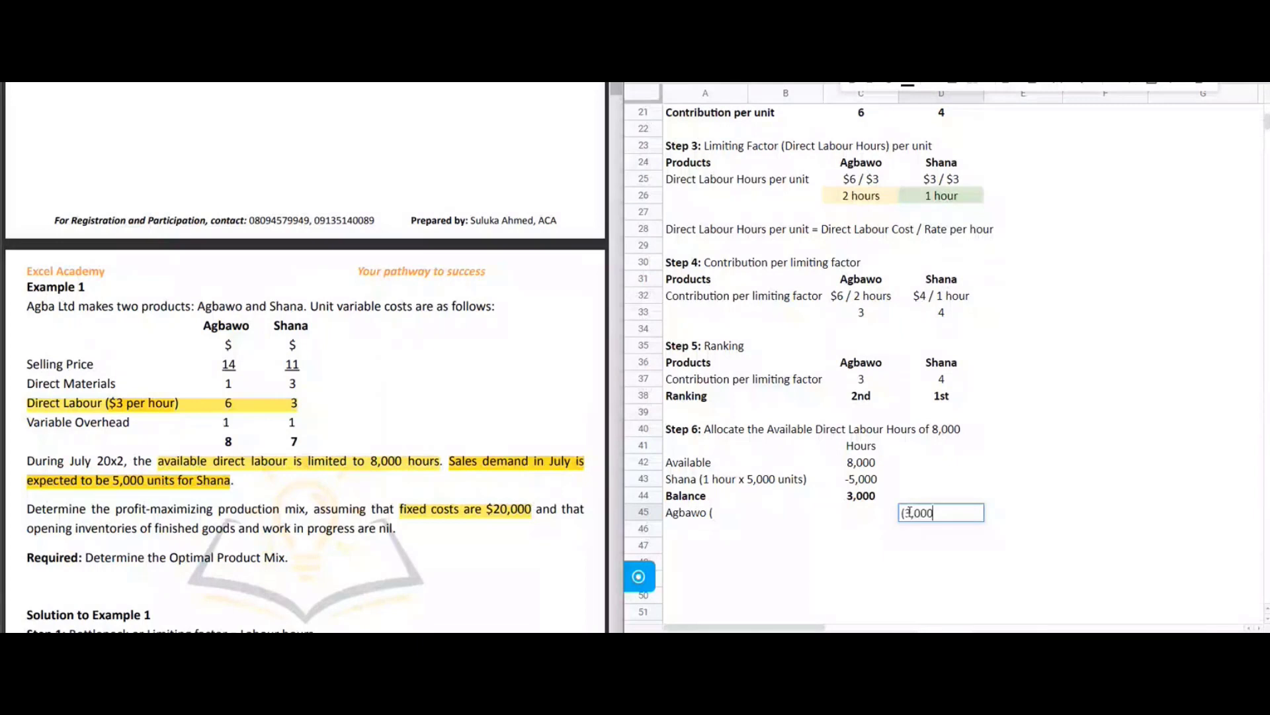
{"action": "type", "text": " hours / 2 hours ="}
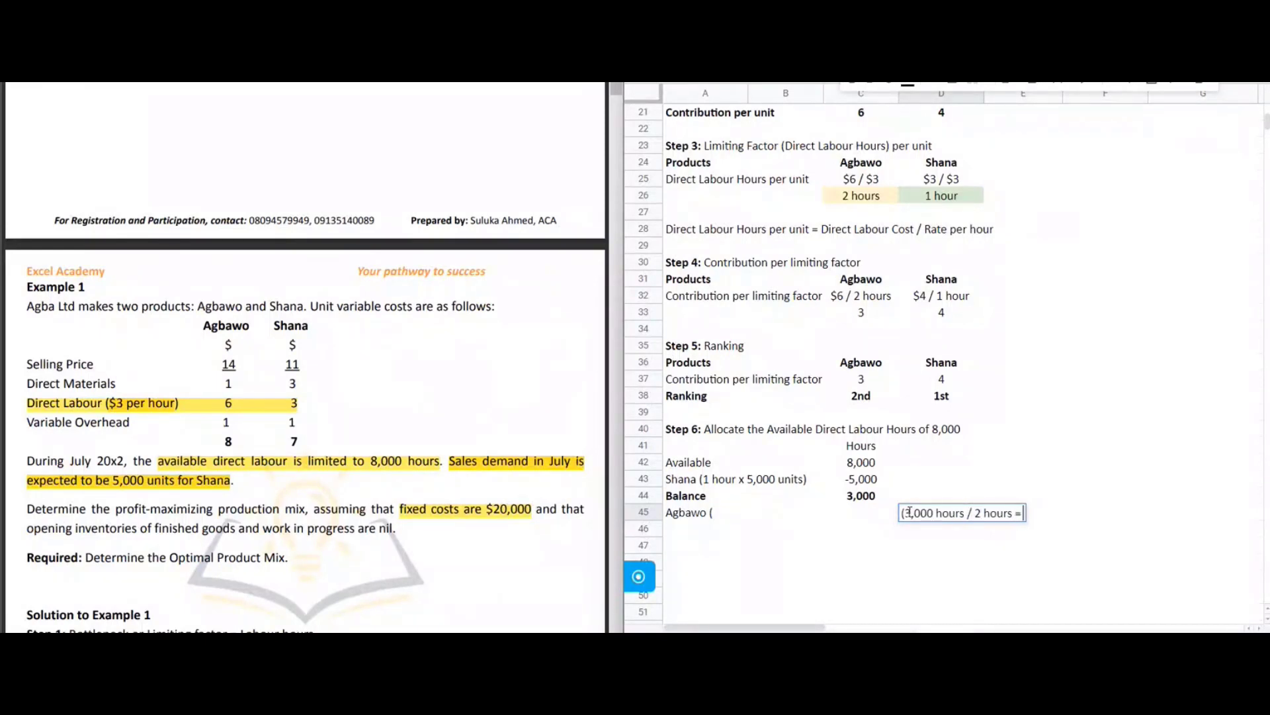
{"action": "type", "text": " 1,500 units)"}
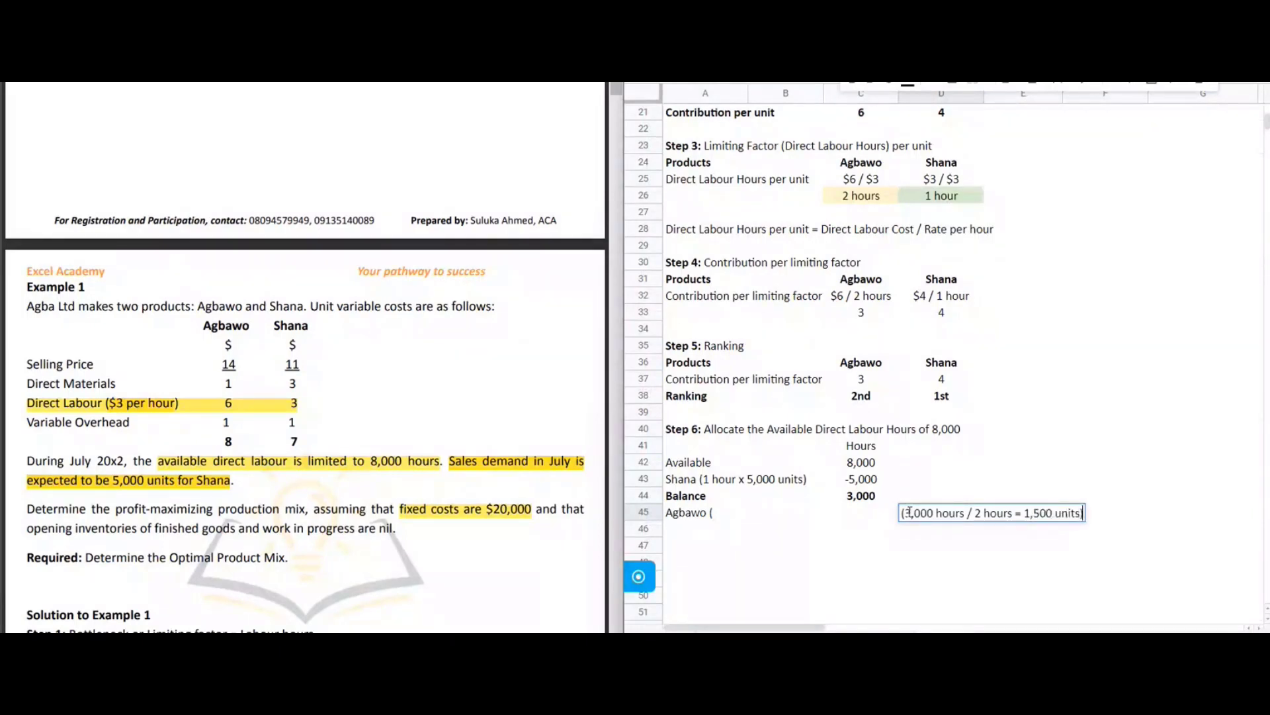
{"action": "key", "text": "Return"}
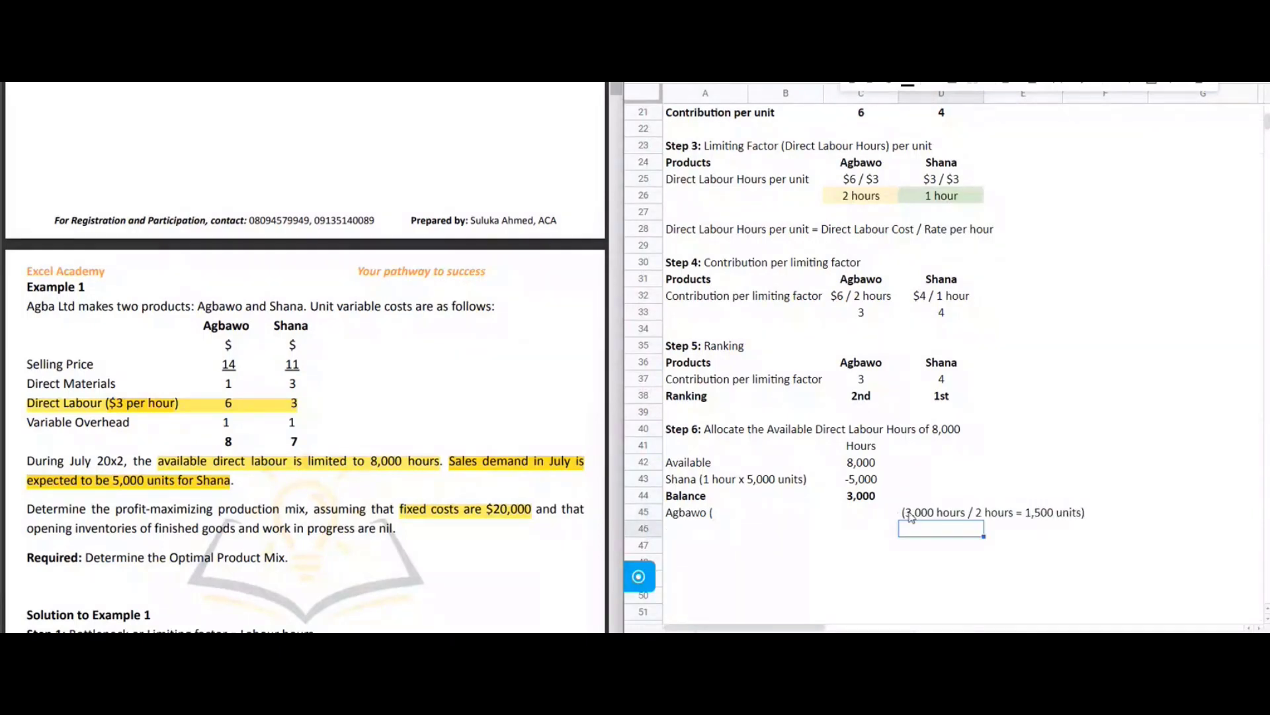
- Complete Agbawo's label as '(2 hours x 1,500 units*)' with -3,000 hours
{"action": "double_click", "coordinate": [688, 516]}
{"action": "type", "text": "2"}
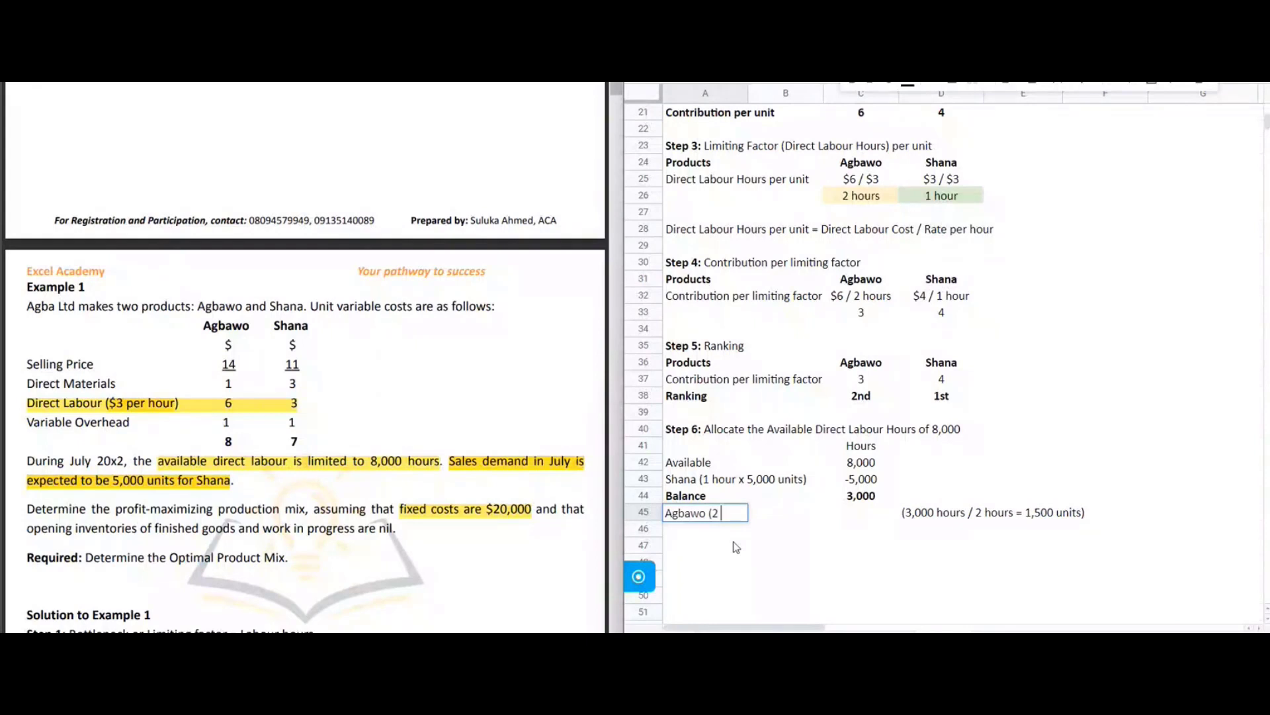
{"action": "type", "text": " hours x 1,500"}
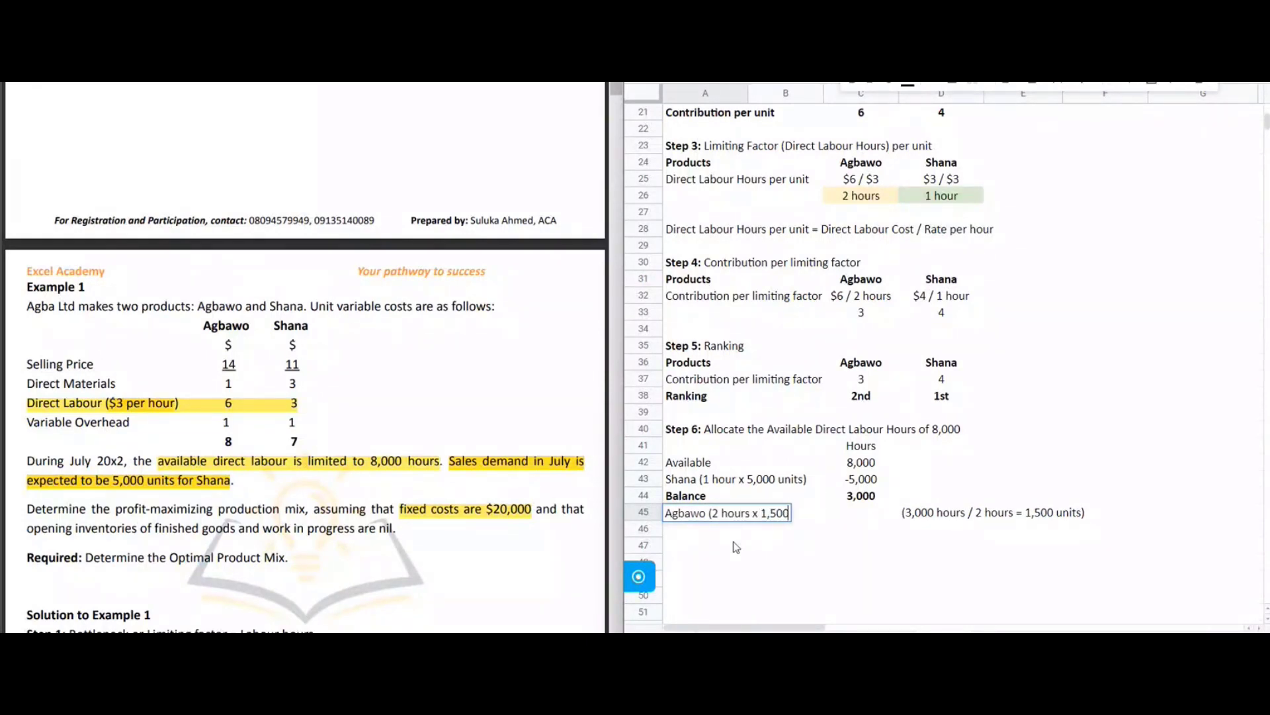
{"action": "type", "text": " units*)"}
{"action": "key", "text": "Tab"}
{"action": "key", "text": "Tab"}
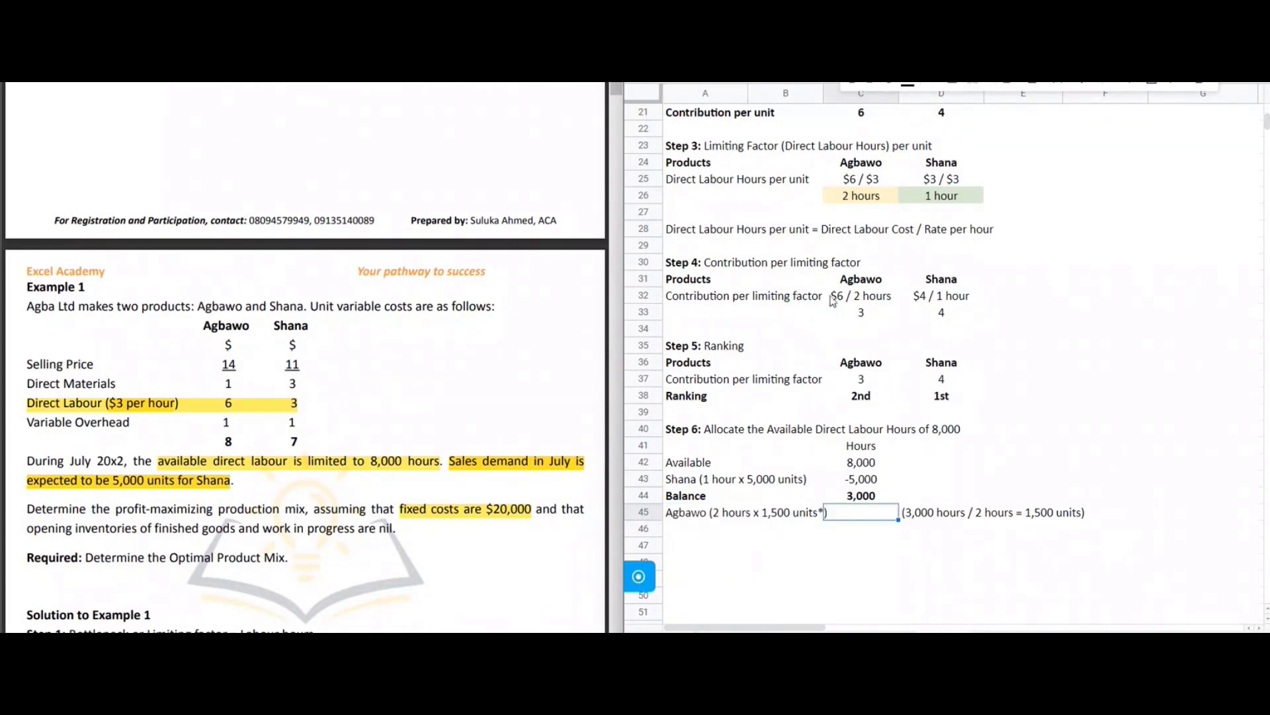
{"action": "left_click_drag", "start_coordinate": [820, 93], "coordinate": [827, 93]}
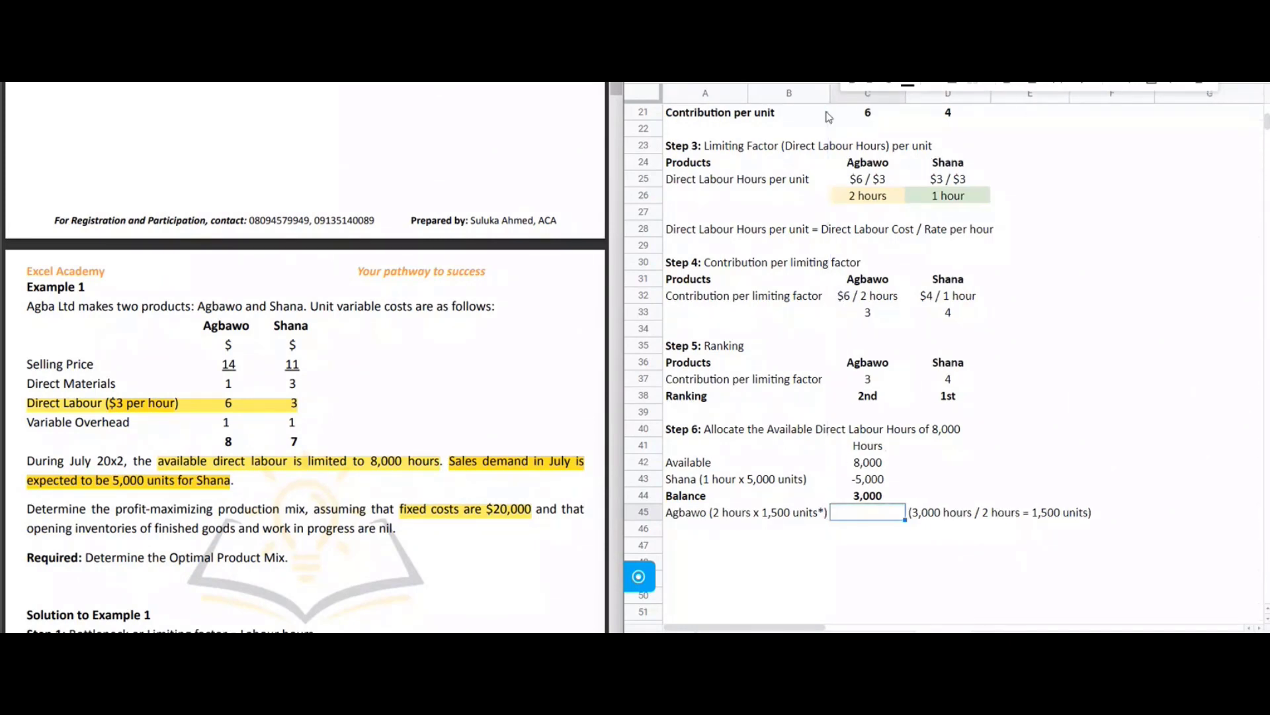
{"action": "type", "text": "-3,000"}
{"action": "key", "text": "Return"}
- Copy the Balance row into row 46 to show a final balance of 0
{"action": "key", "text": "Up"}
{"action": "key", "text": "Up"}
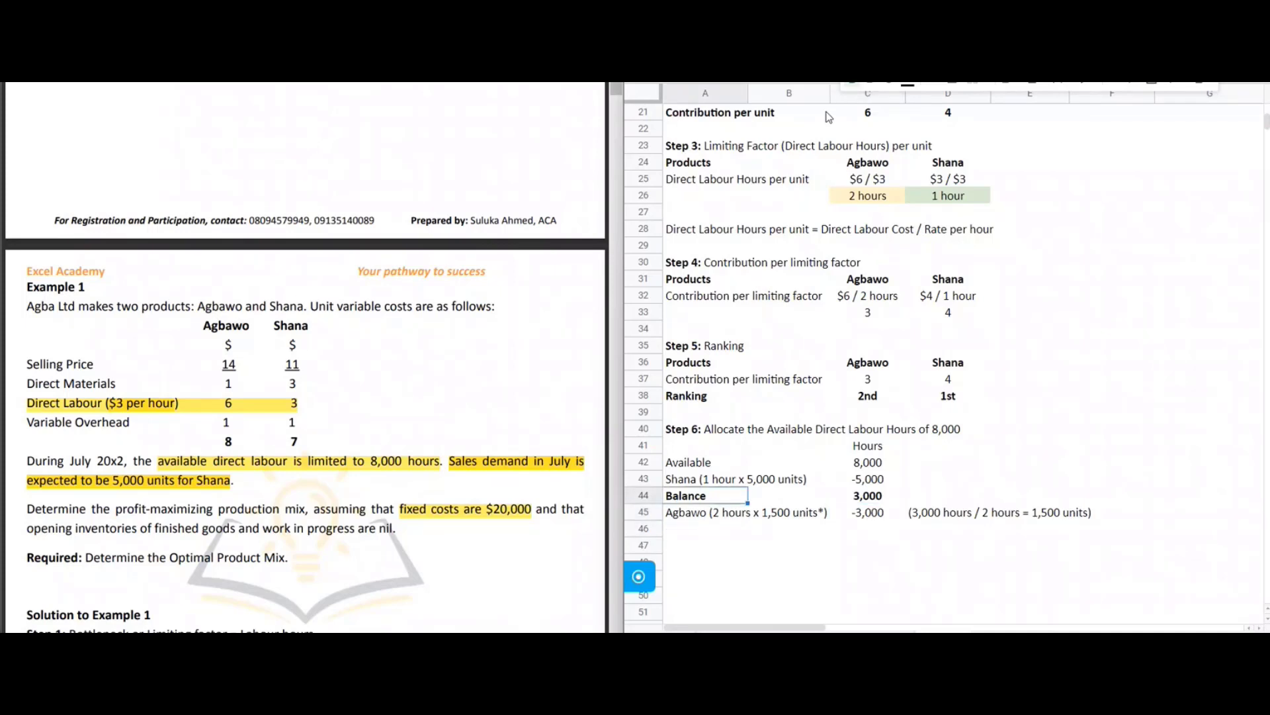
{"action": "key", "text": "shift+Right"}
{"action": "key", "text": "shift+Right"}
{"action": "key", "text": "ctrl+c"}
{"action": "key", "text": "Down"}
{"action": "key", "text": "Down"}
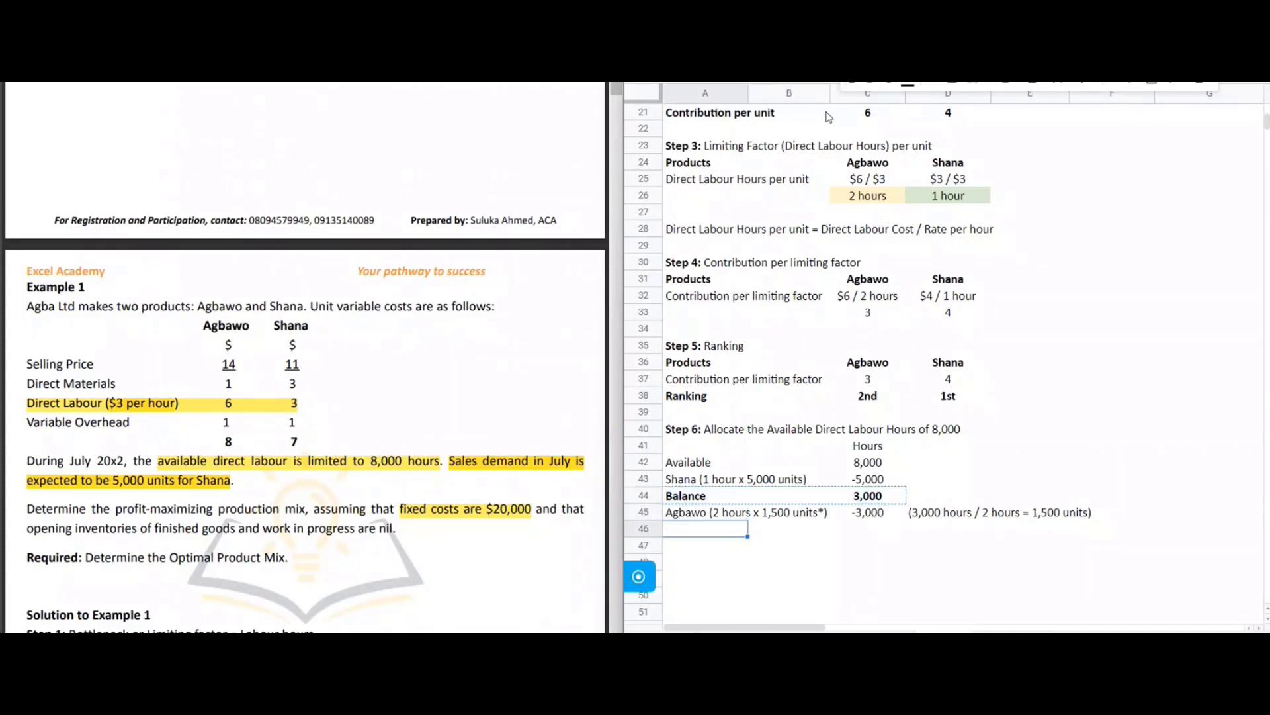
{"action": "key", "text": "ctrl+v"}
{"action": "key", "text": "Down"}
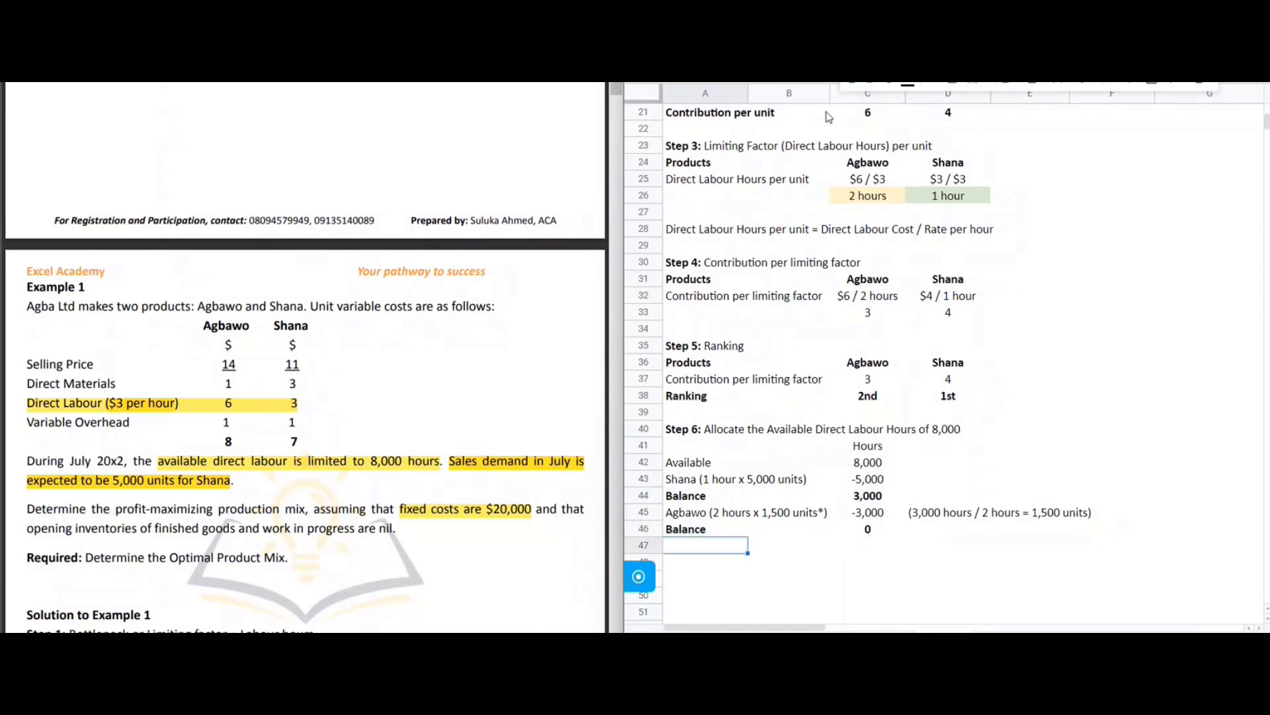
{"action": "key", "text": "Down"}
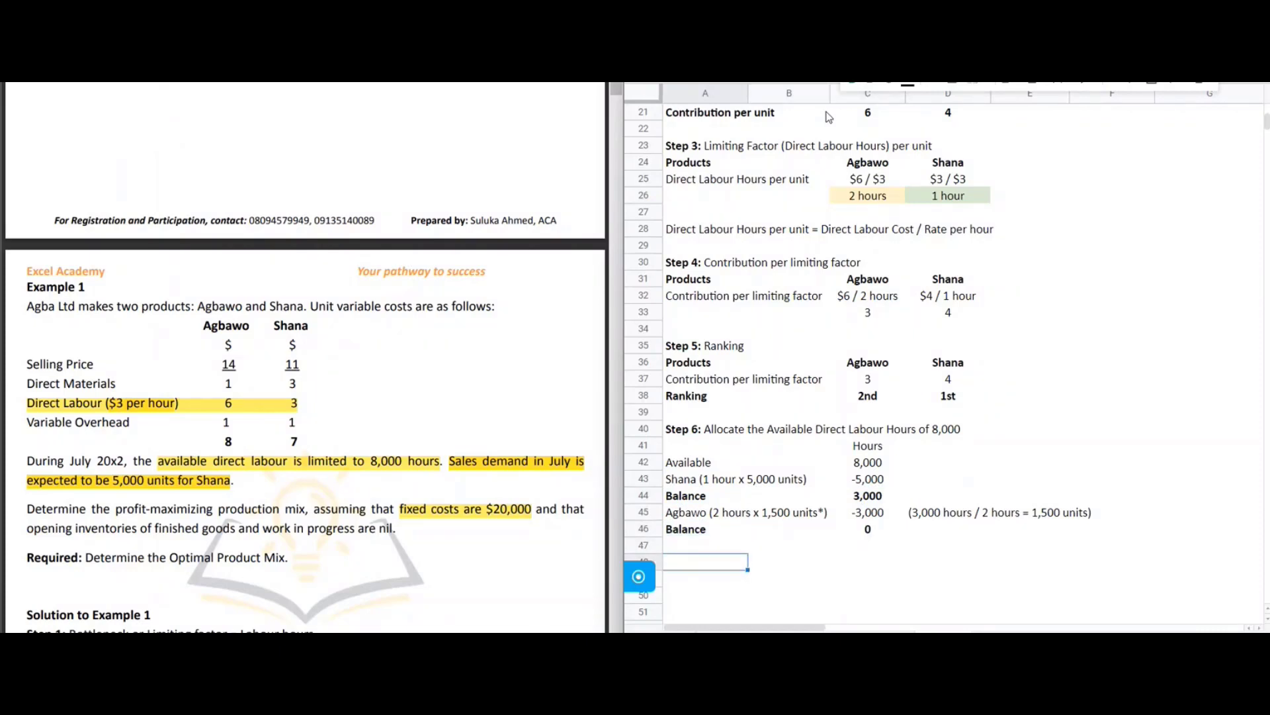
- Enter the 'Step 7: Optimal Product Mix' heading with bold, centred Products and Quantity headers
{"action": "type", "text": "Step 7"}
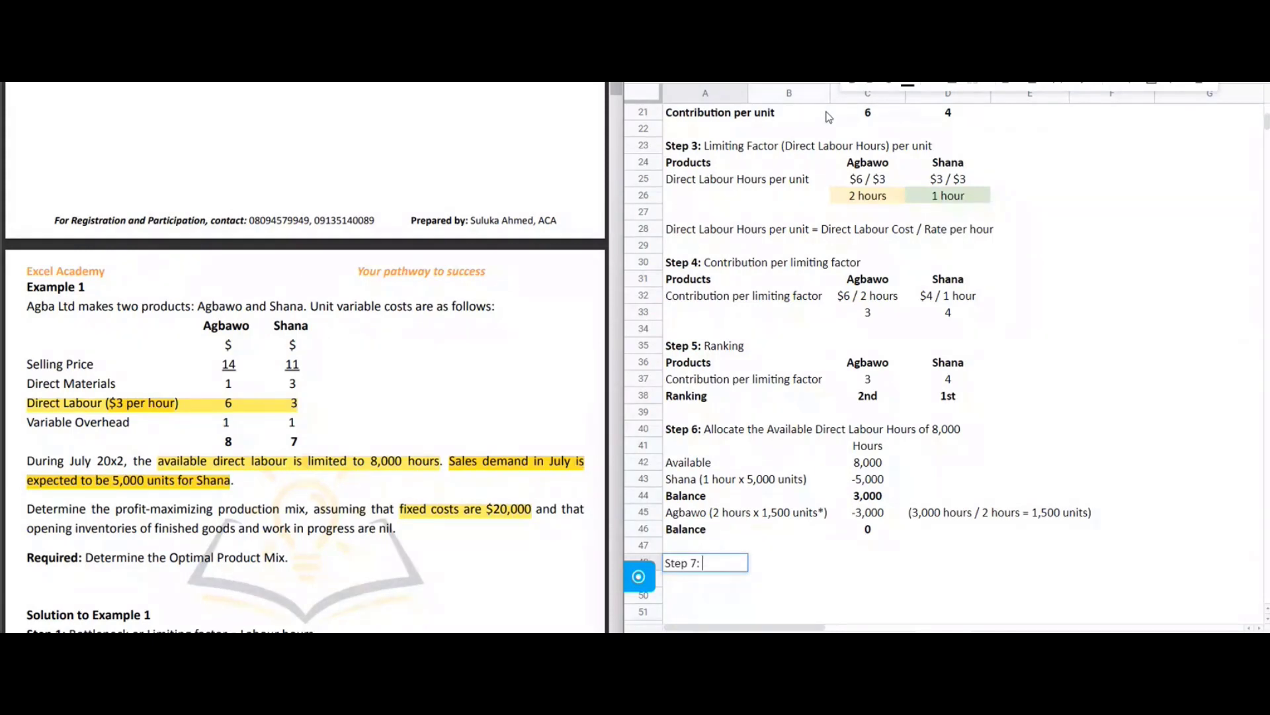
{"action": "type", "text": ": Optimal Product Mix"}
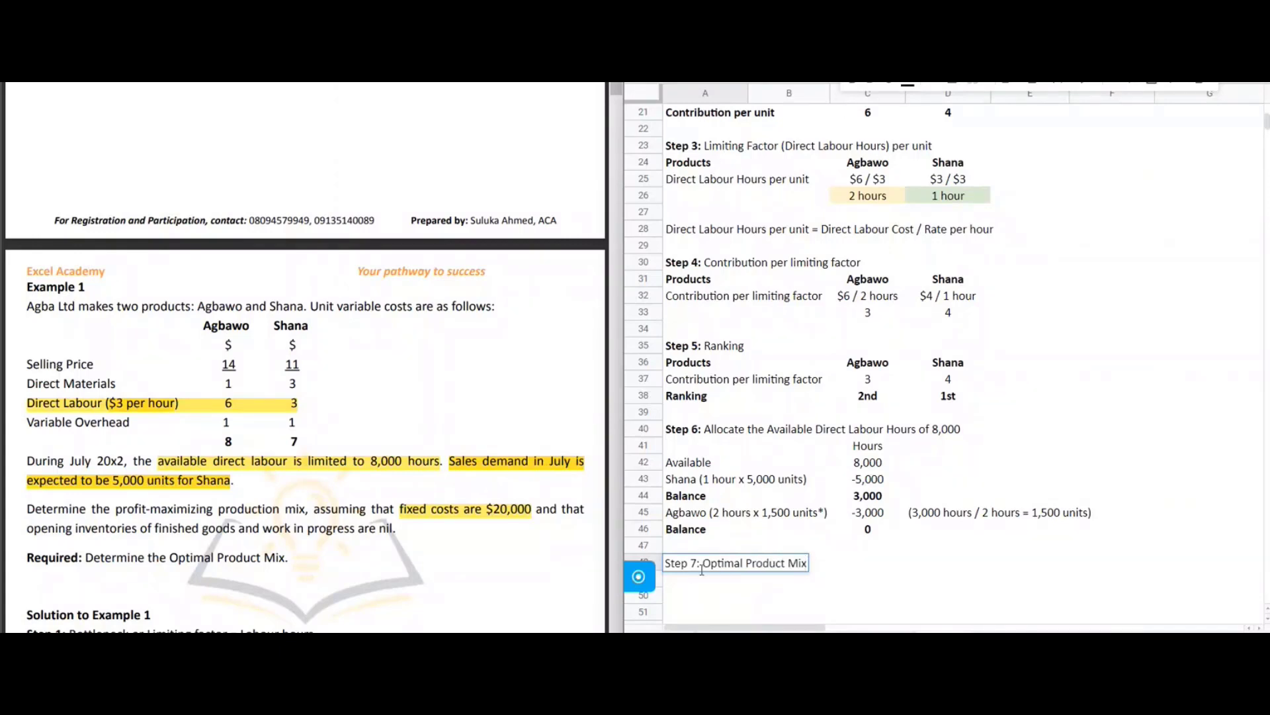
{"action": "key", "text": "Return"}
{"action": "type", "text": "Pr"}
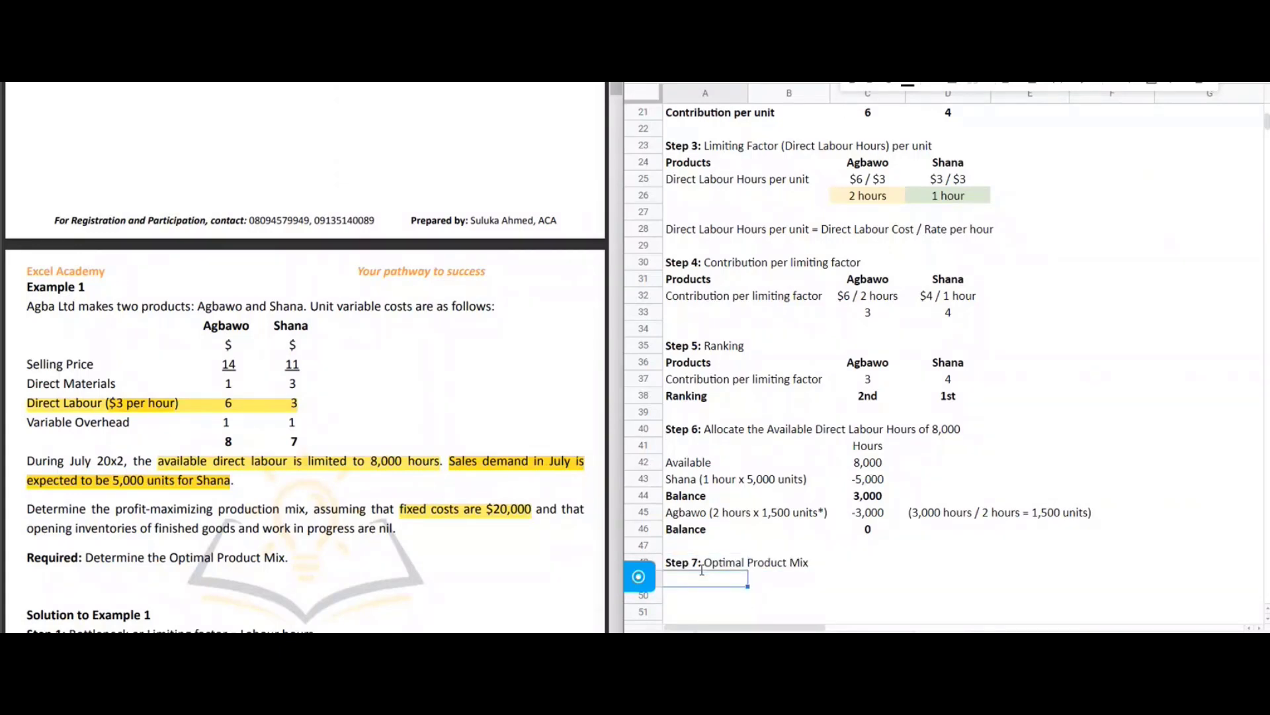
{"action": "type", "text": "oducts"}
{"action": "key", "text": "Tab"}
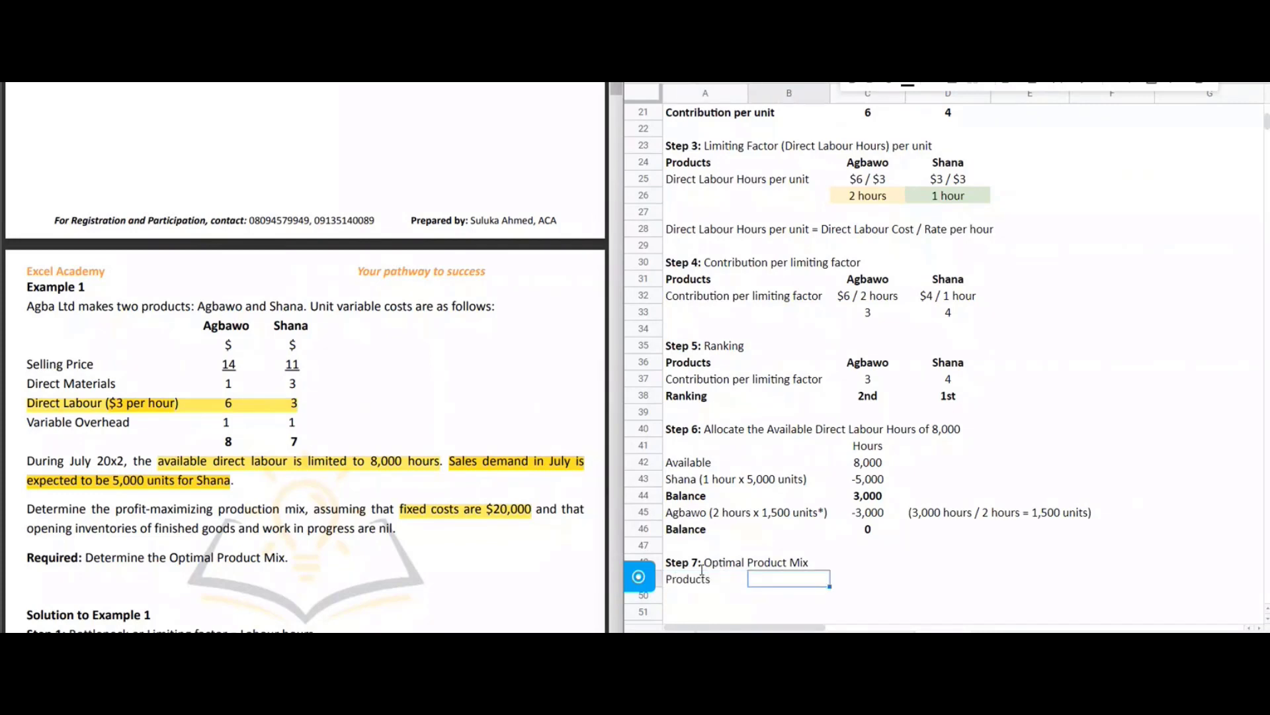
{"action": "type", "text": "Quantity"}
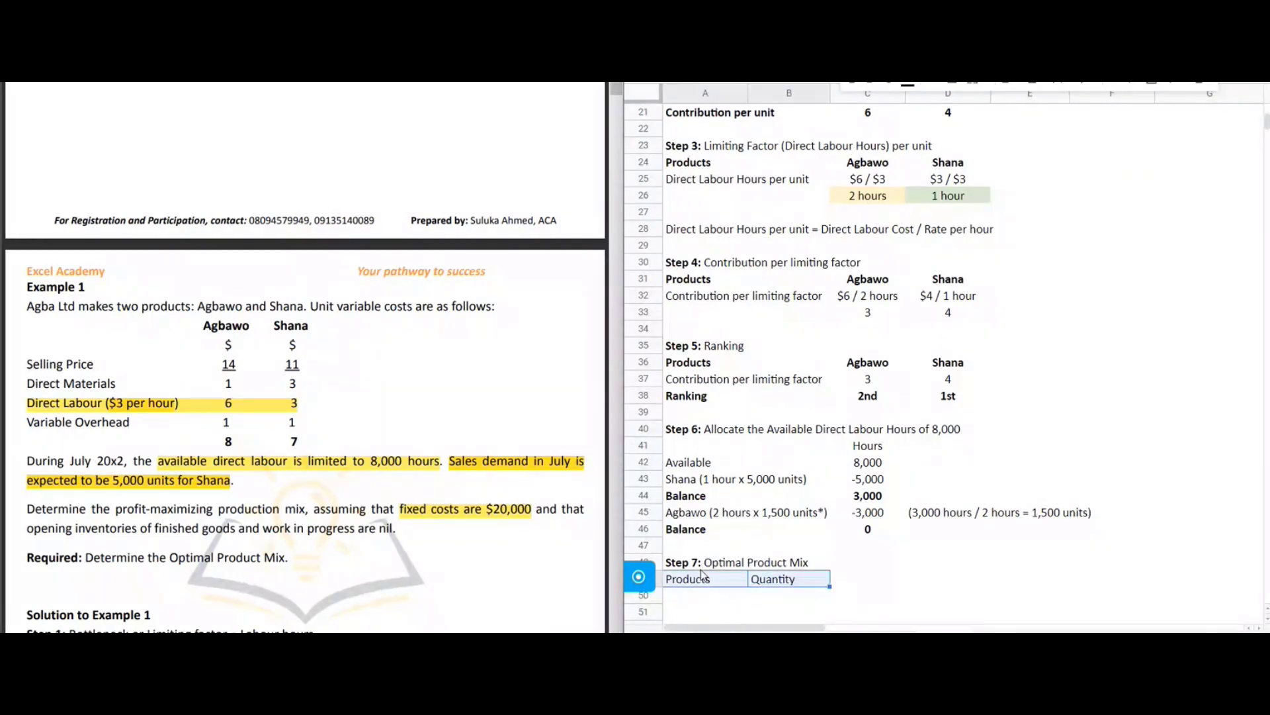
{"action": "key", "text": "shift+Down"}
{"action": "key", "text": "shift+Down"}
{"action": "key", "text": "shift+Down"}
{"action": "key", "text": "shift+Down"}
{"action": "key", "text": "ctrl+b"}
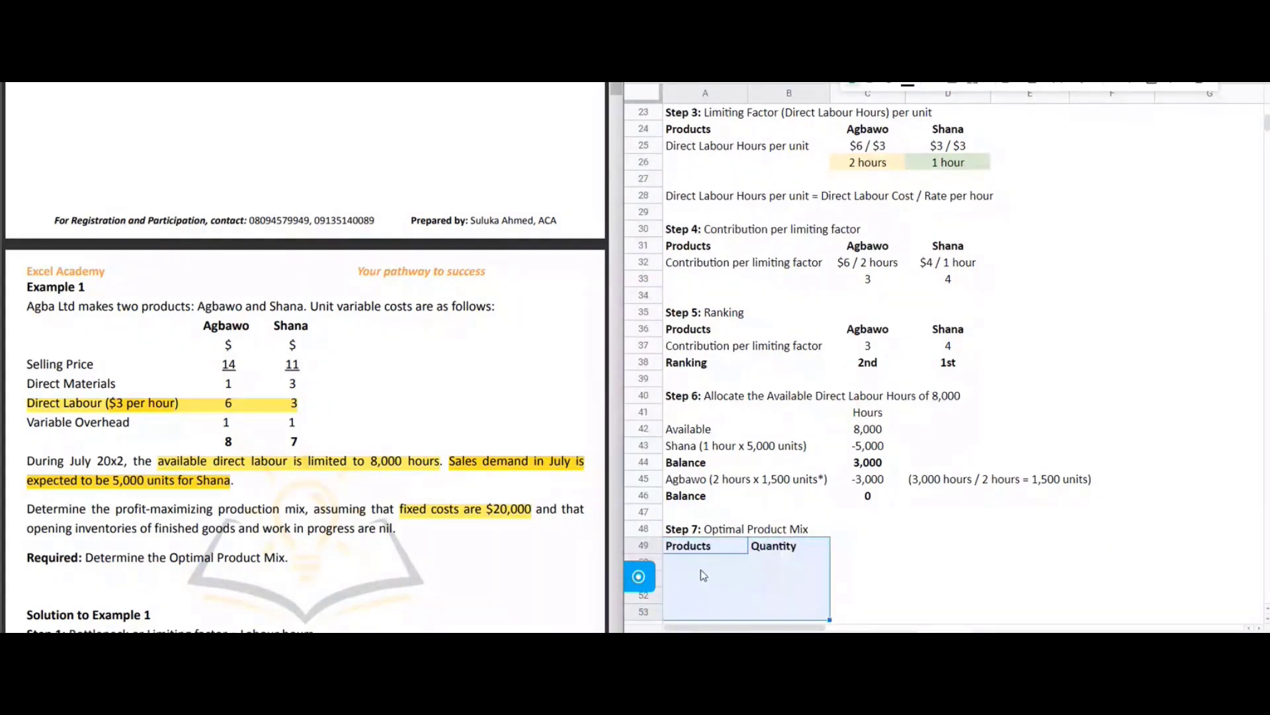
{"action": "left_click", "coordinate": [1007, 83]}
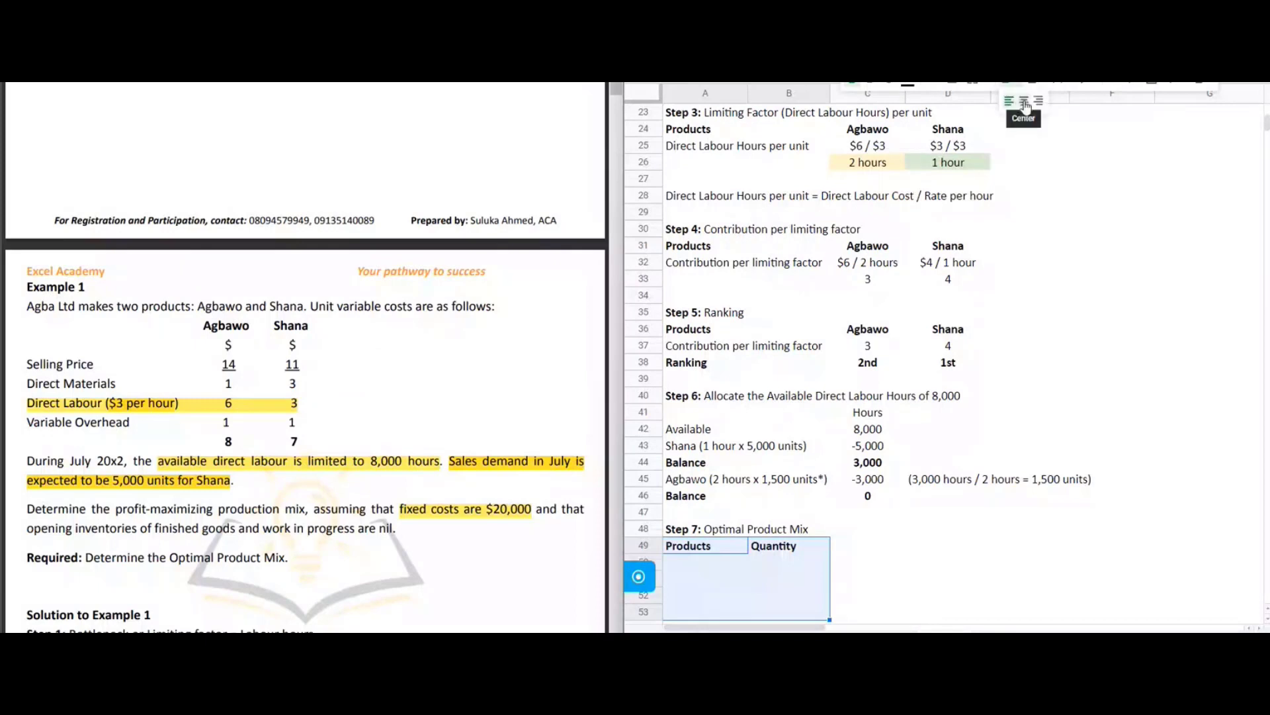
{"action": "left_click", "coordinate": [1023, 100]}
- List Agbawo at 1,500 units and Shana at 5,000 units in the table
{"action": "left_click", "coordinate": [703, 566]}
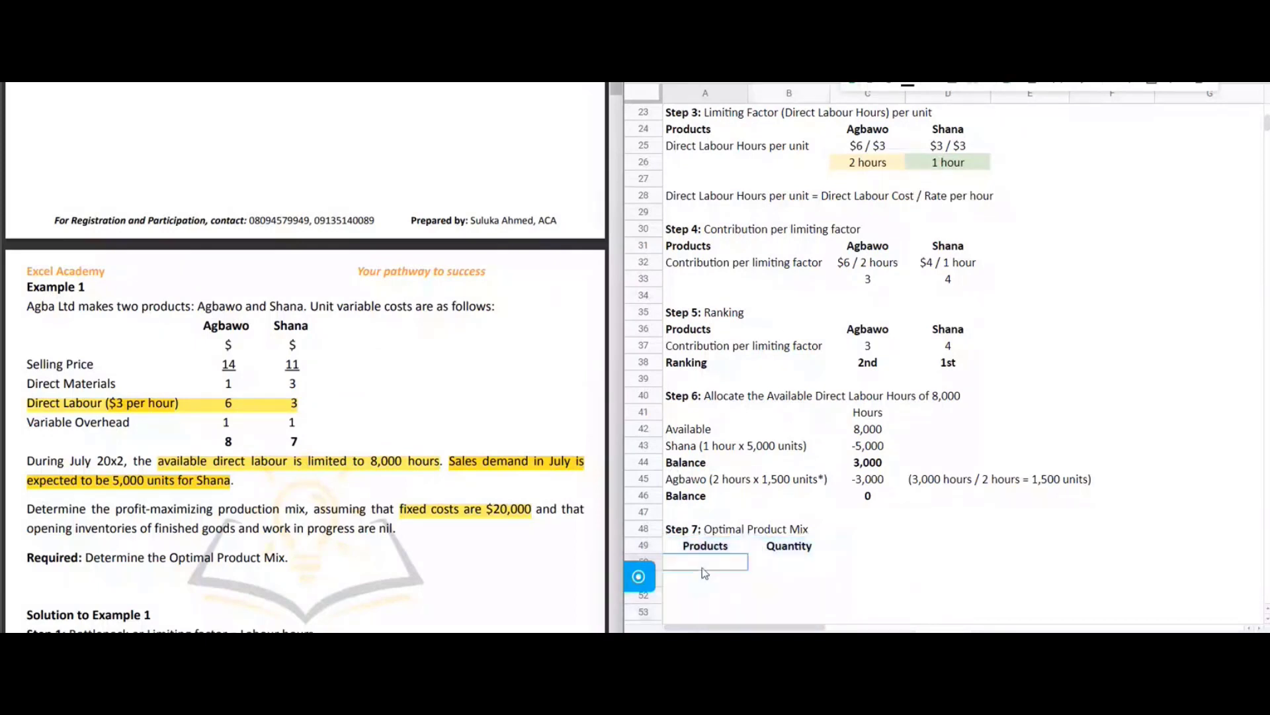
{"action": "type", "text": "Agbawo"}
{"action": "key", "text": "Return"}
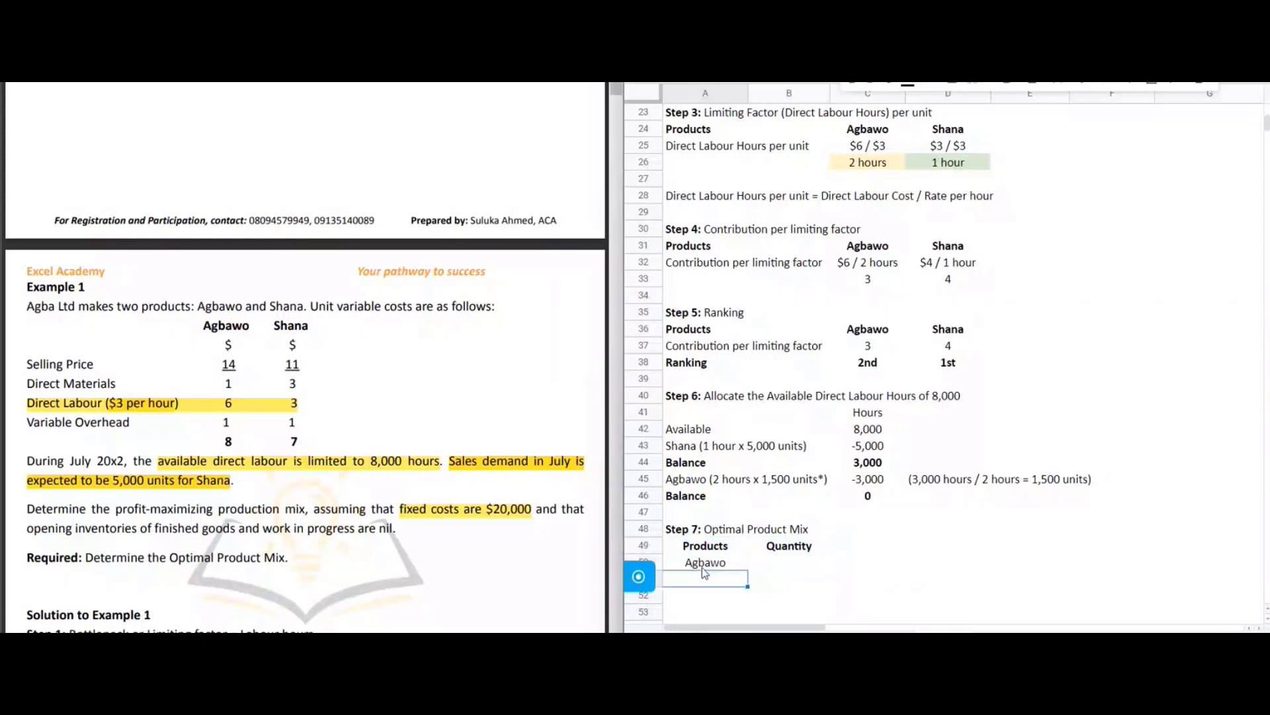
{"action": "type", "text": "Shana"}
{"action": "key", "text": "Tab"}
{"action": "key", "text": "Up"}
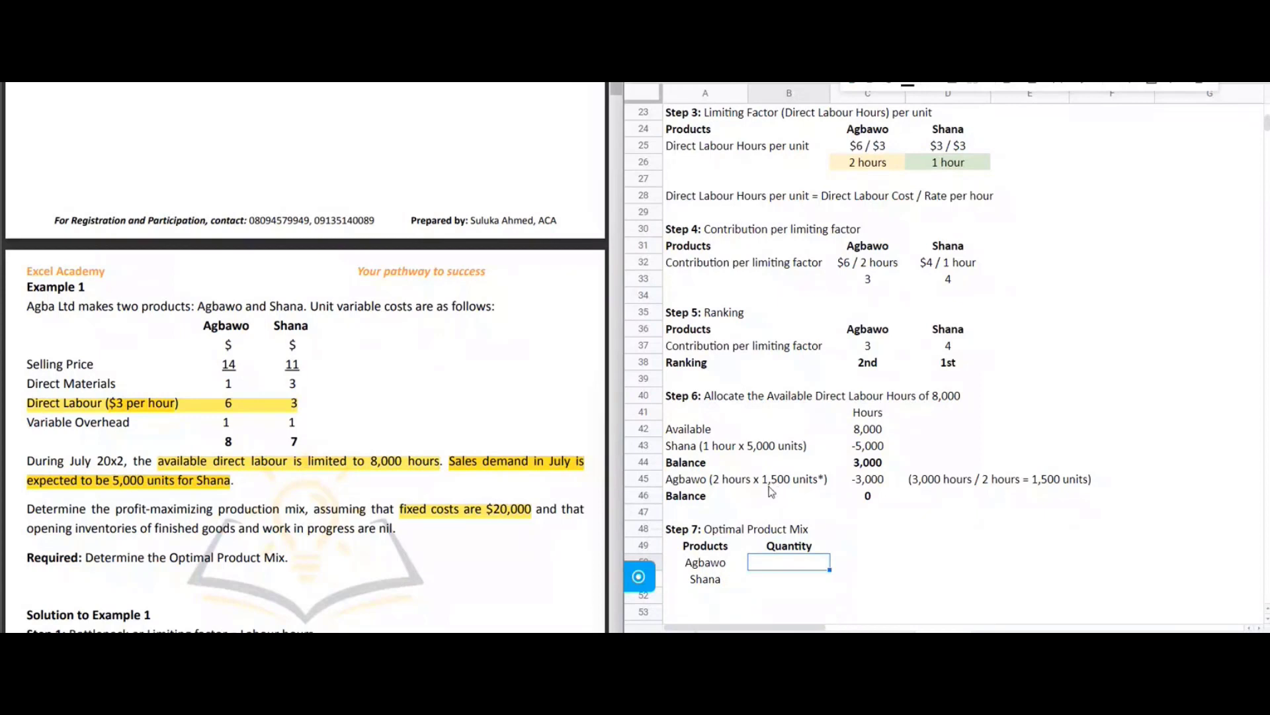
{"action": "type", "text": "1,500 units"}
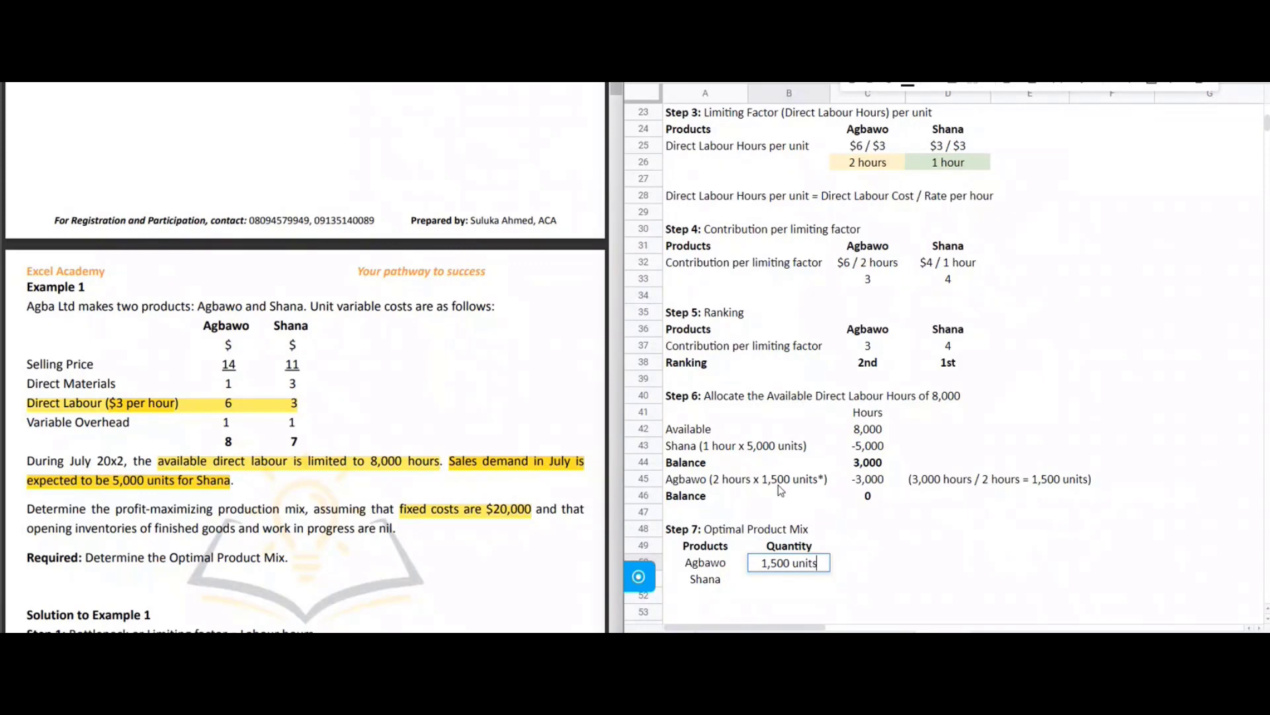
{"action": "key", "text": "Return"}
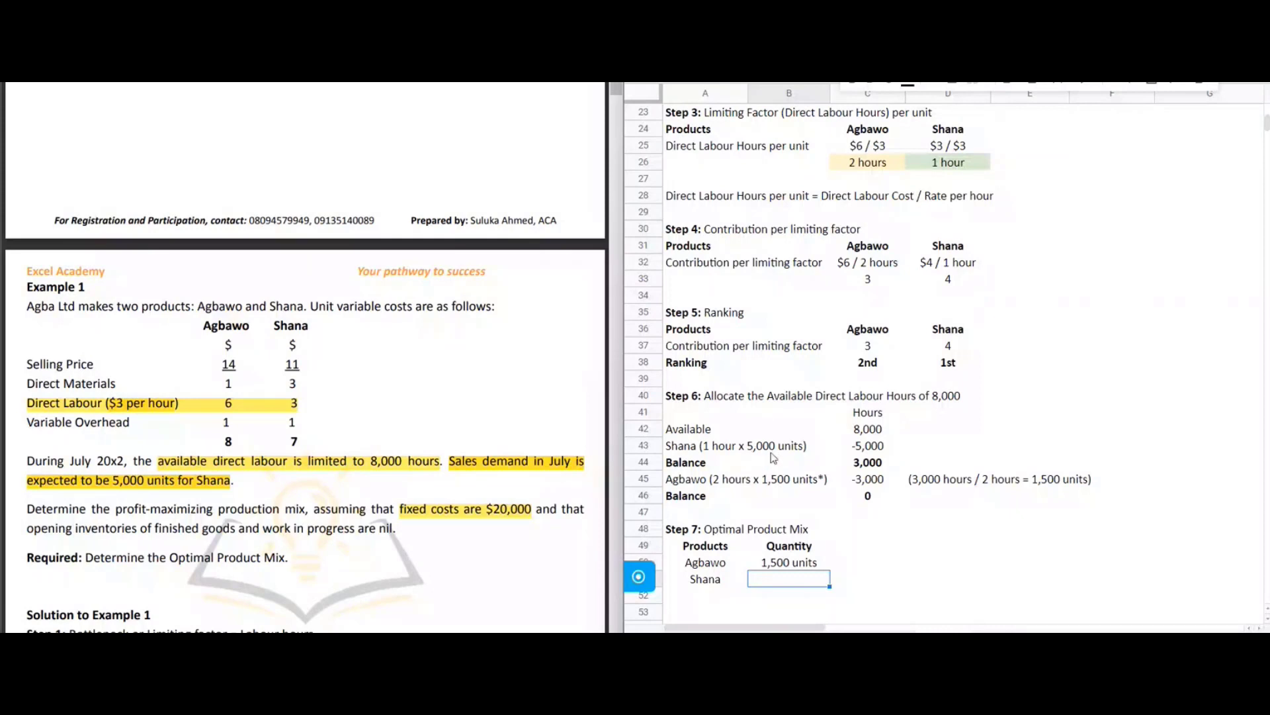
{"action": "type", "text": "5,000"}
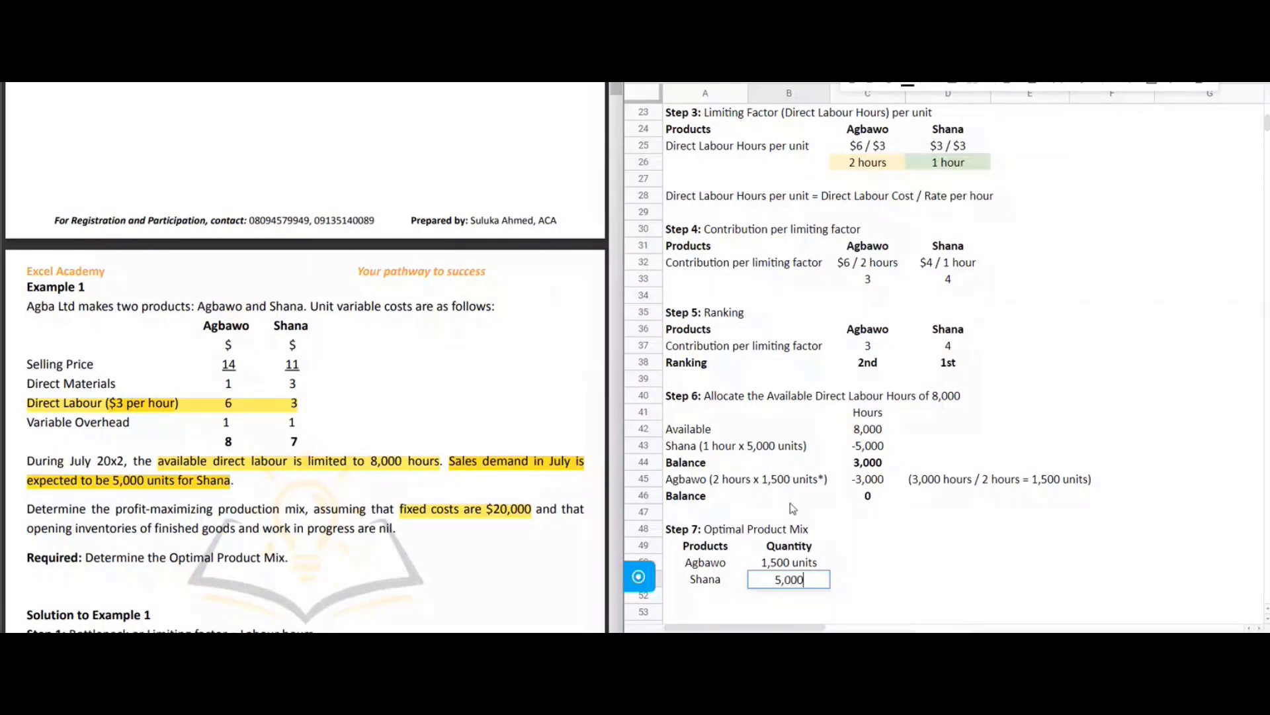
{"action": "type", "text": " units"}
{"action": "key", "text": "Return"}
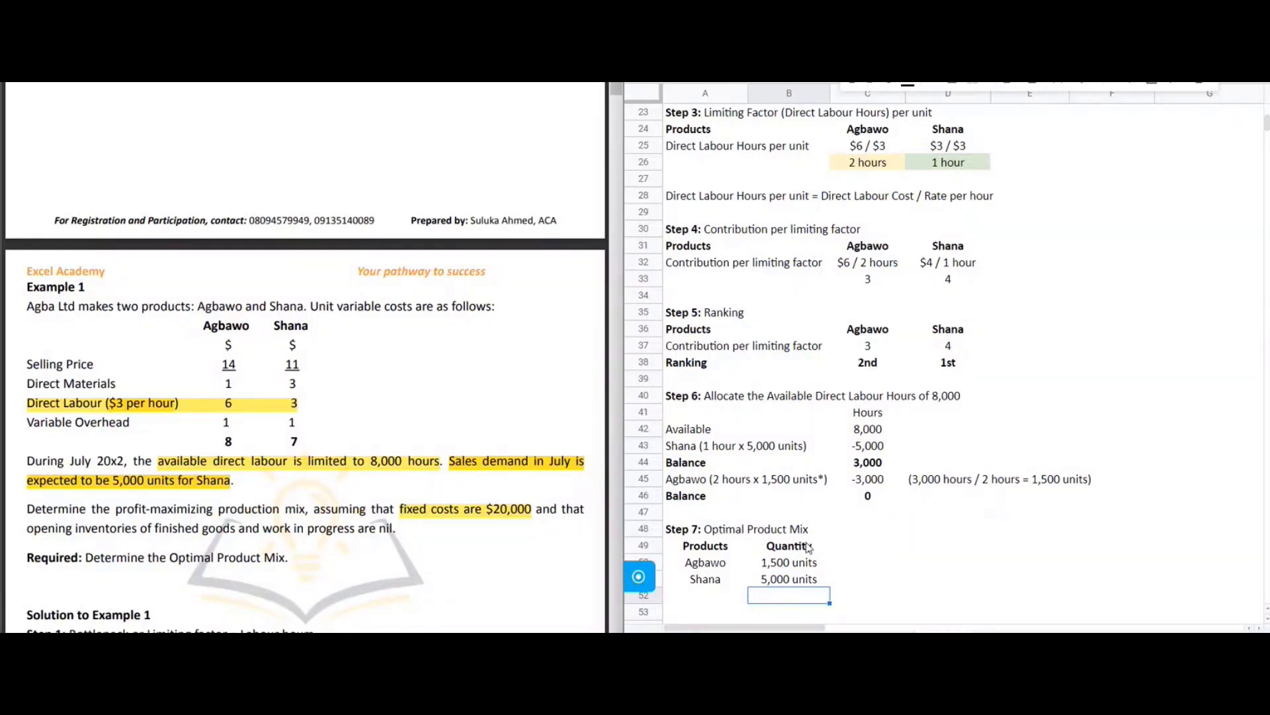
{"action": "left_click", "coordinate": [866, 564]}
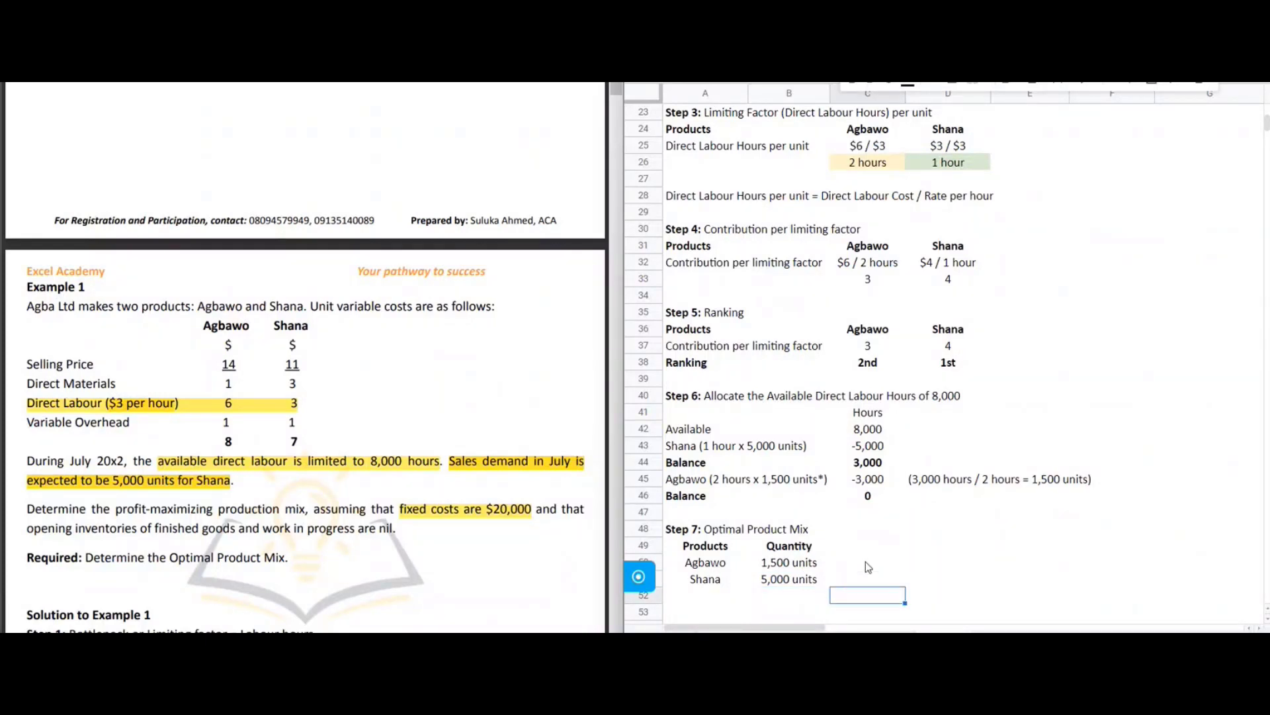
- Add the bold heading 'Assuming that the Sales Demand for Agbawo is 4,000 units in July'
{"action": "scroll", "coordinate": [866, 561], "scroll_direction": "down", "scroll_amount": 4}
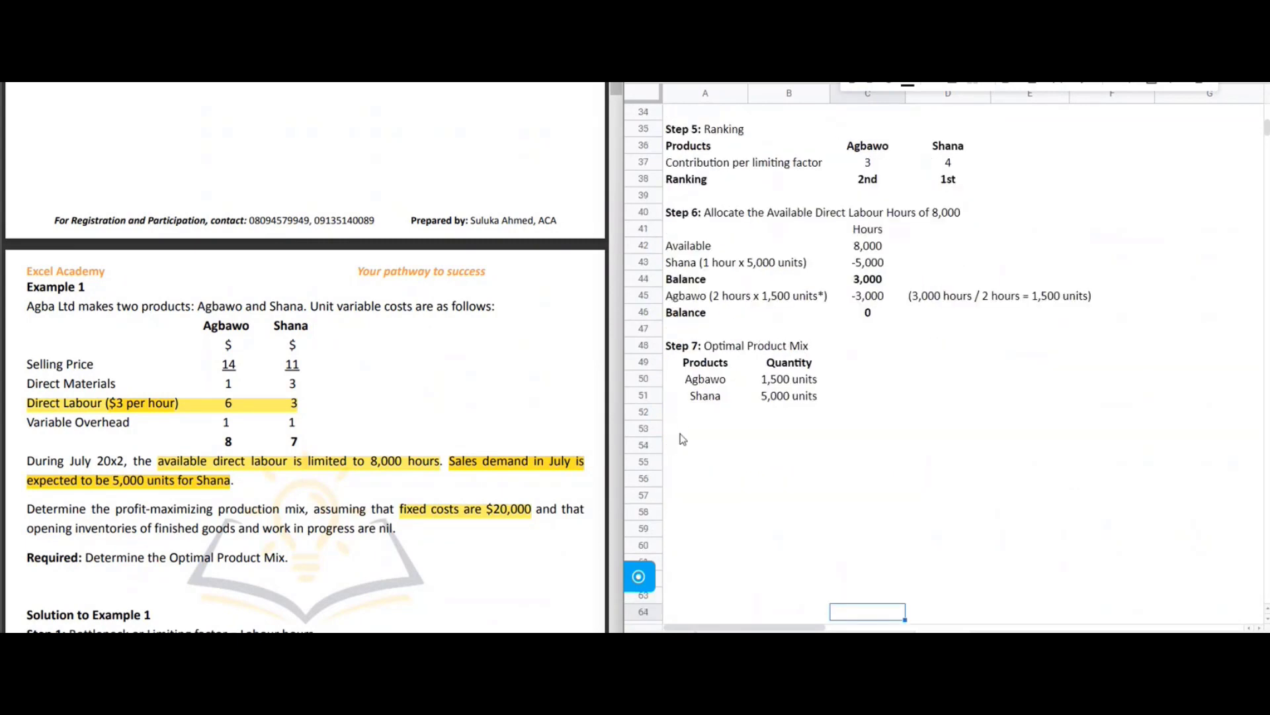
{"action": "left_click", "coordinate": [682, 432]}
{"action": "key", "text": "Return"}
{"action": "type", "text": "Assu"}
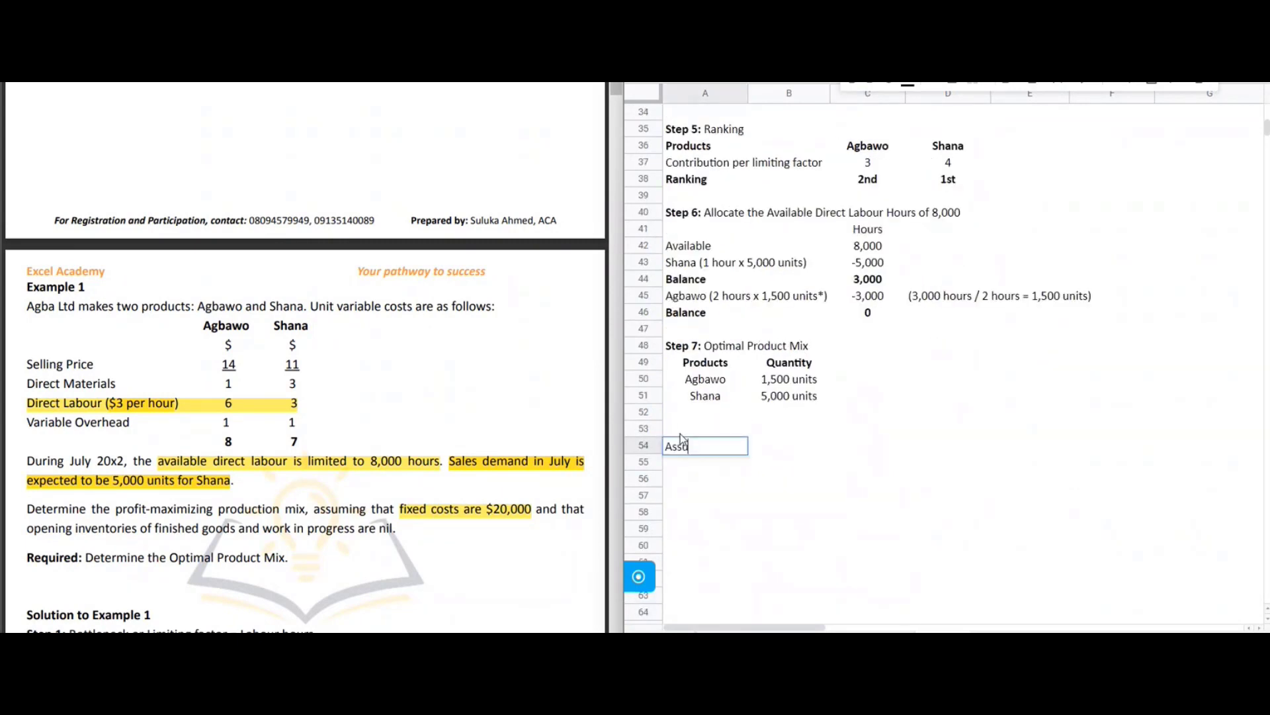
{"action": "type", "text": "ming that the Sa"}
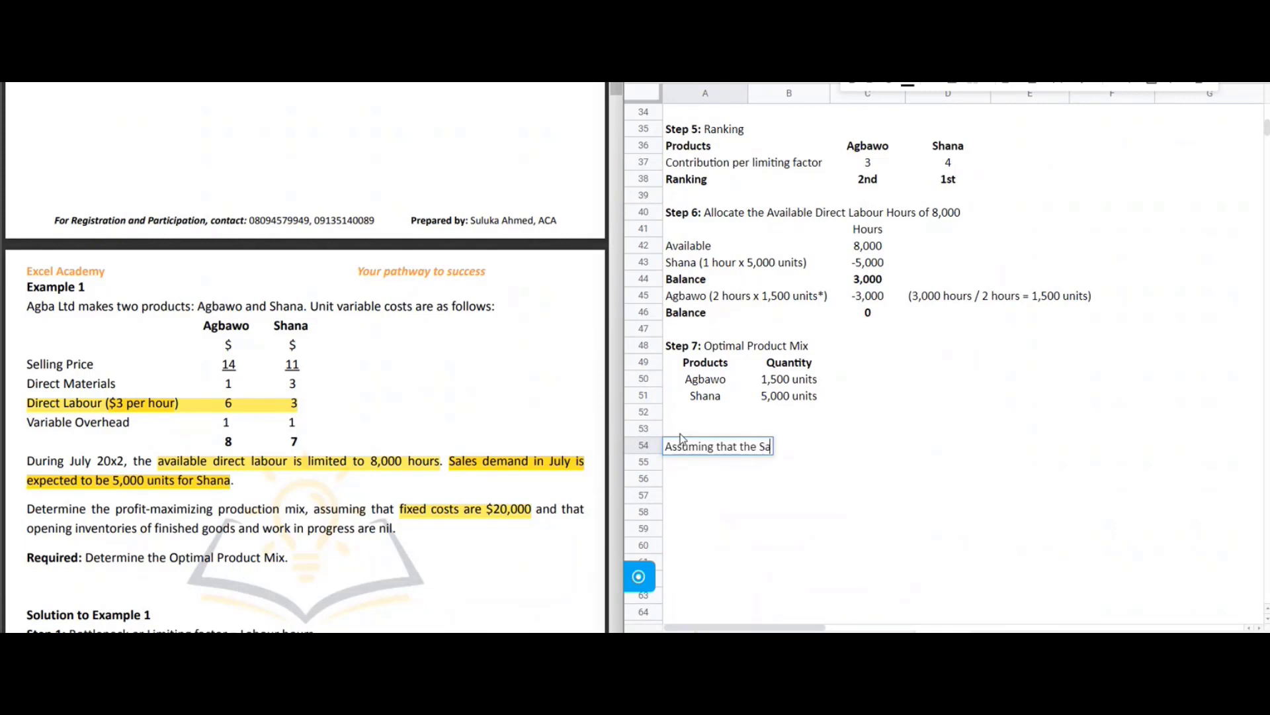
{"action": "type", "text": "les Demand f"}
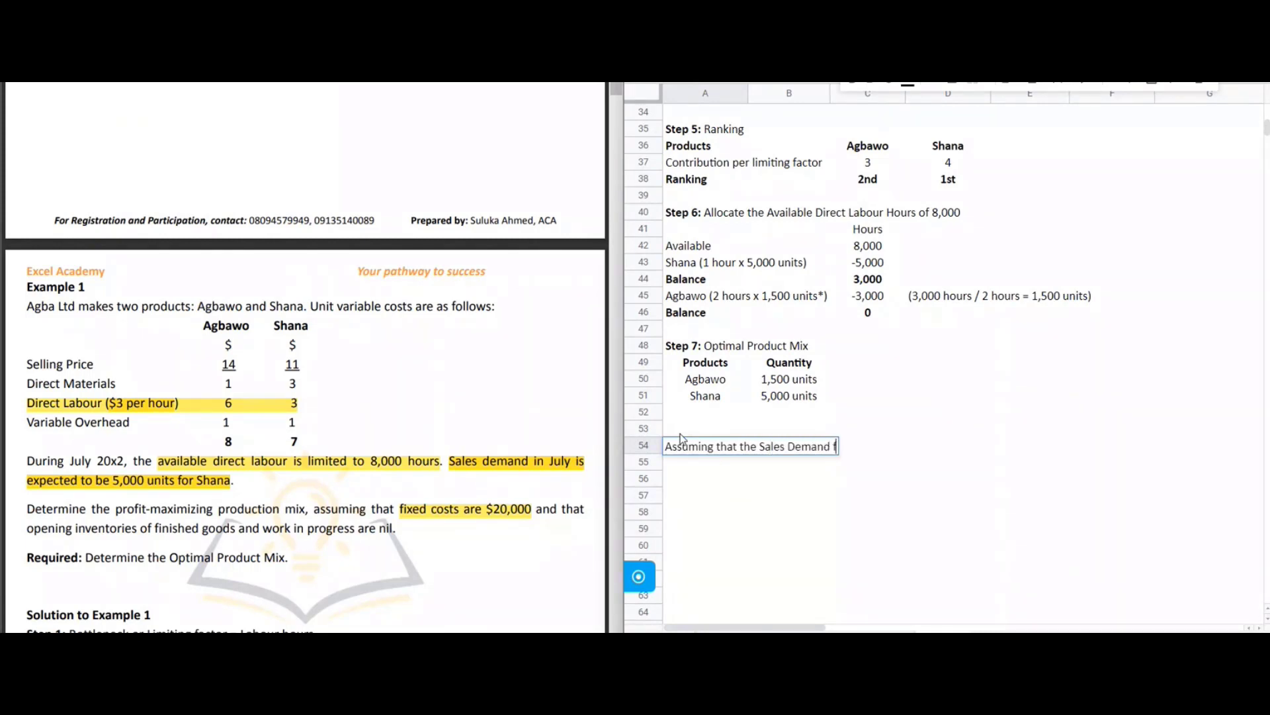
{"action": "type", "text": "or Agbawo is 4"}
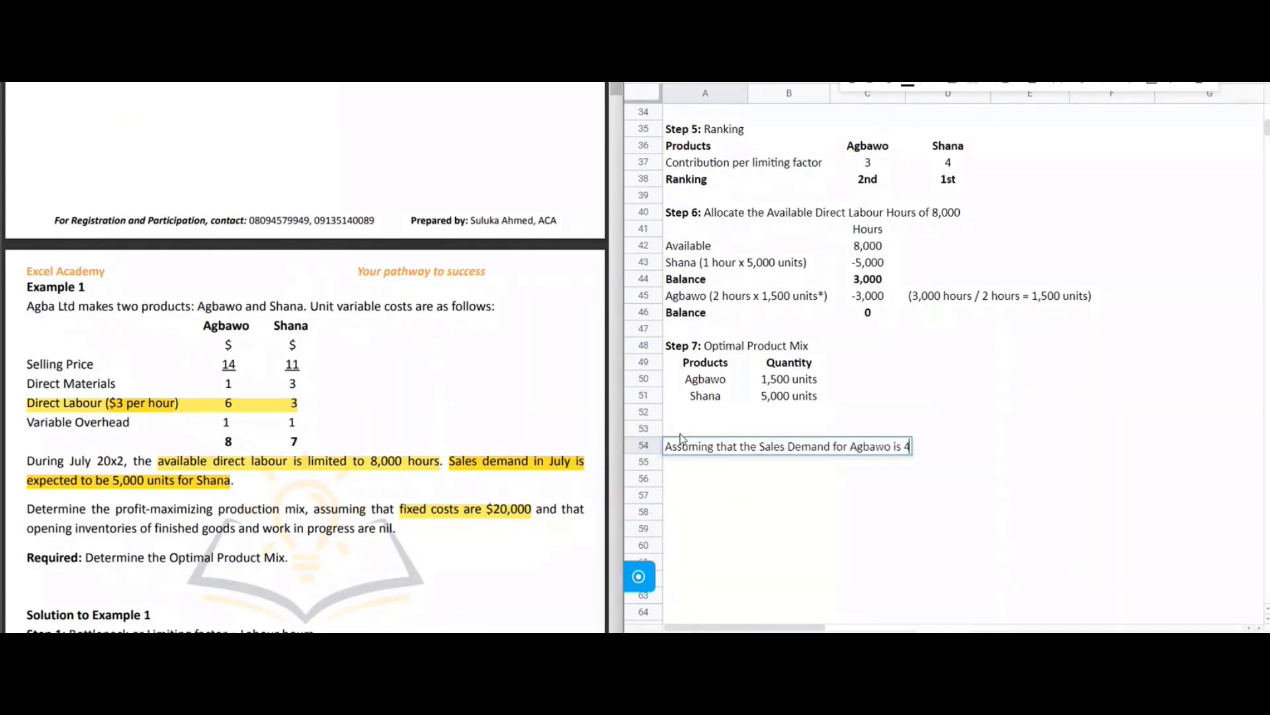
{"action": "type", "text": ",000 units in Ju"}
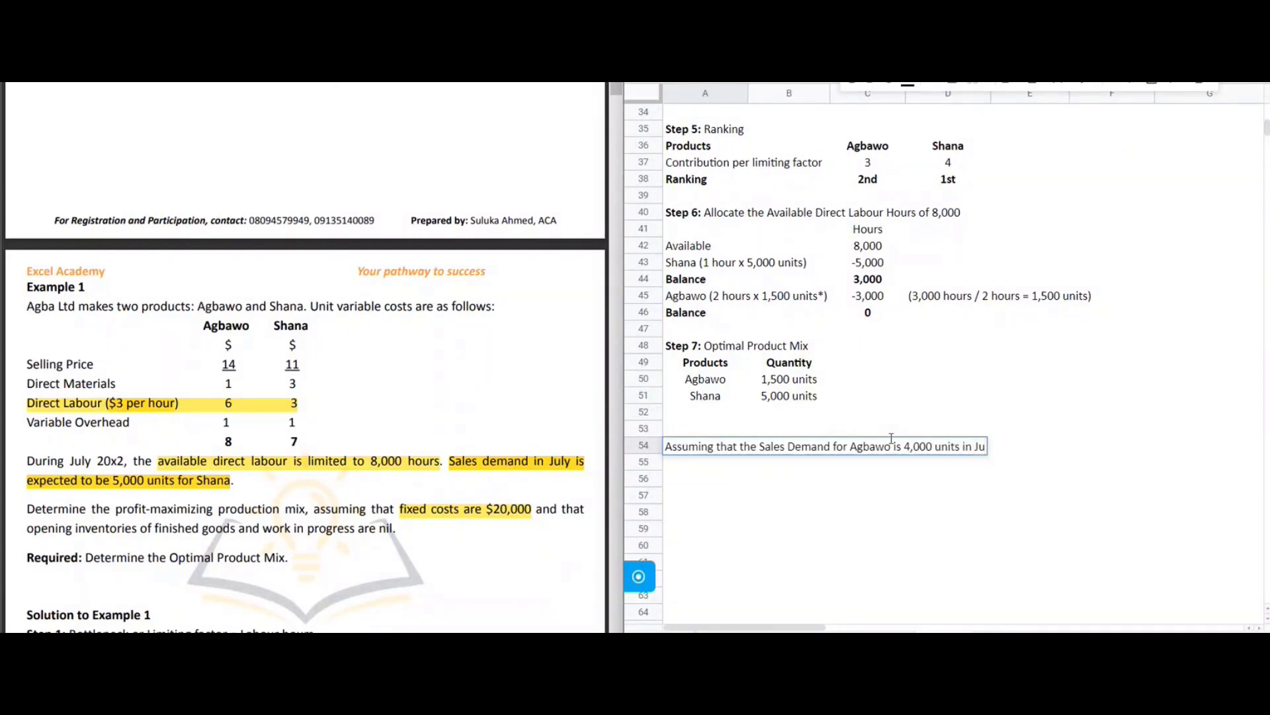
{"action": "type", "text": "ly"}
{"action": "key", "text": "Return"}
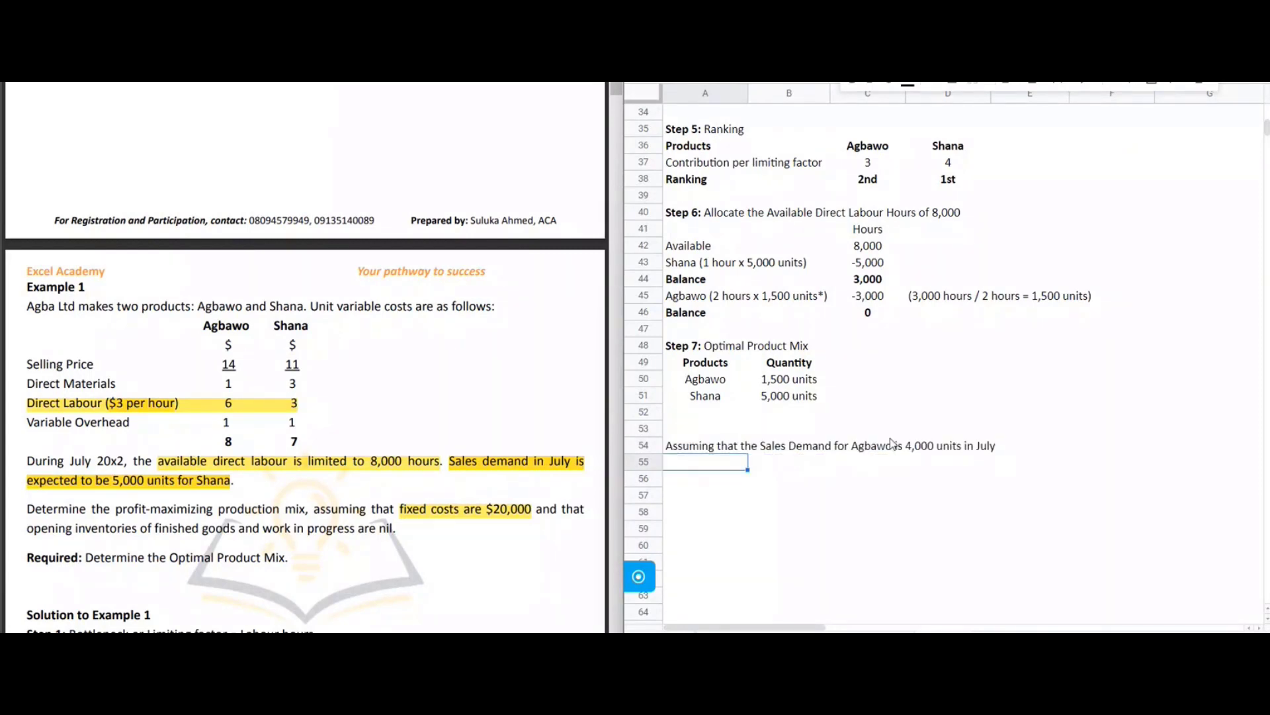
{"action": "left_click", "coordinate": [672, 448]}
{"action": "key", "text": "ctrl+b"}
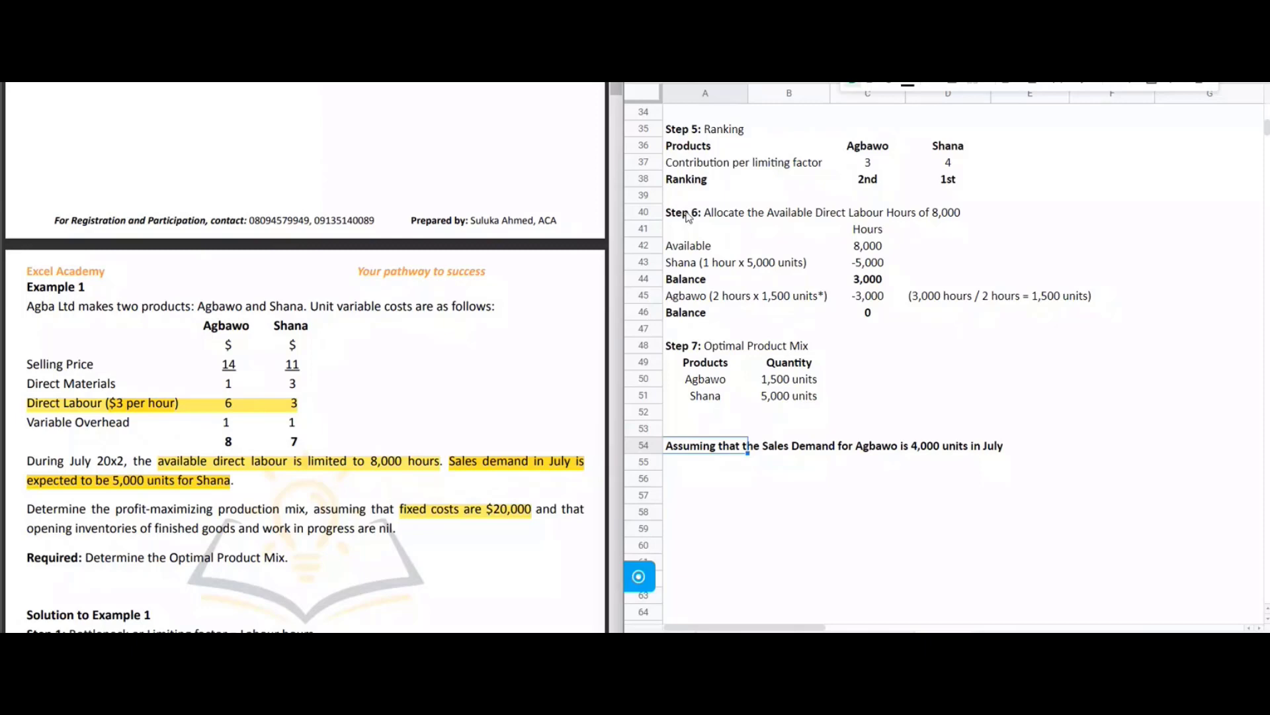
- Select the Step 6 heading cell in the allocation block for reuse
{"action": "left_click_drag", "start_coordinate": [688, 216], "coordinate": [842, 296]}
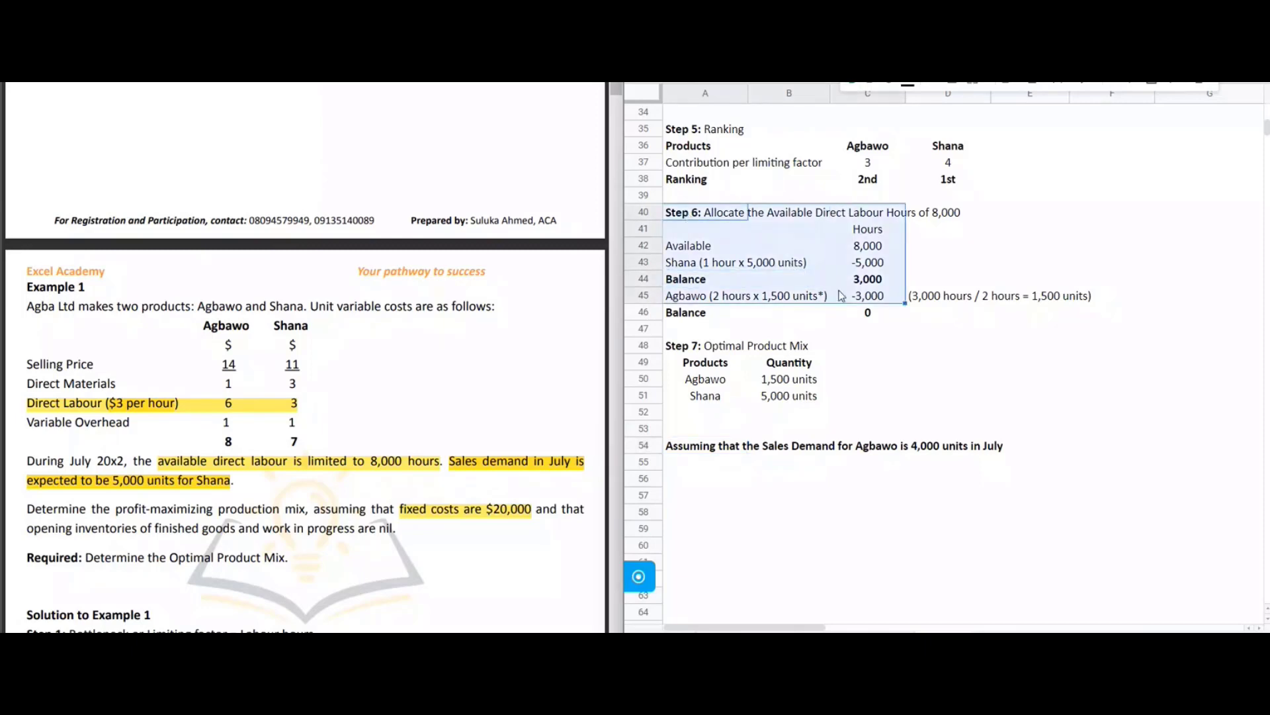
{"action": "left_click", "coordinate": [839, 295]}
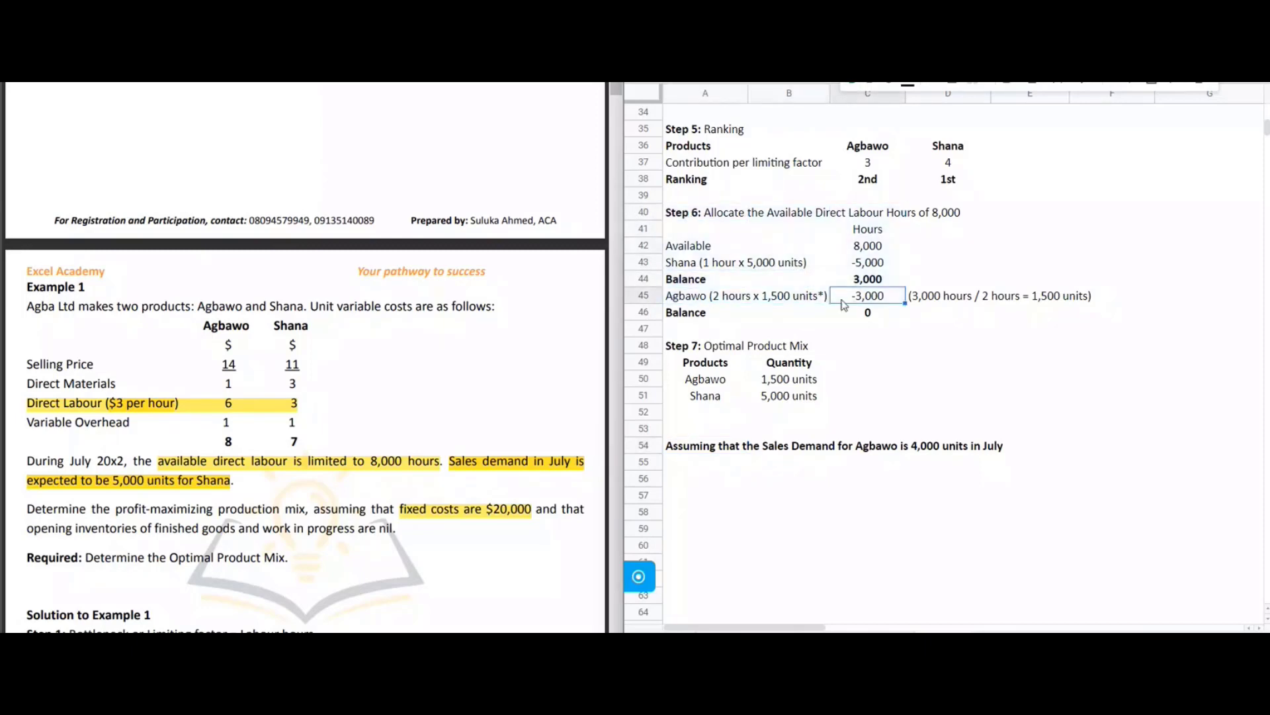
{"action": "left_click", "coordinate": [765, 232]}
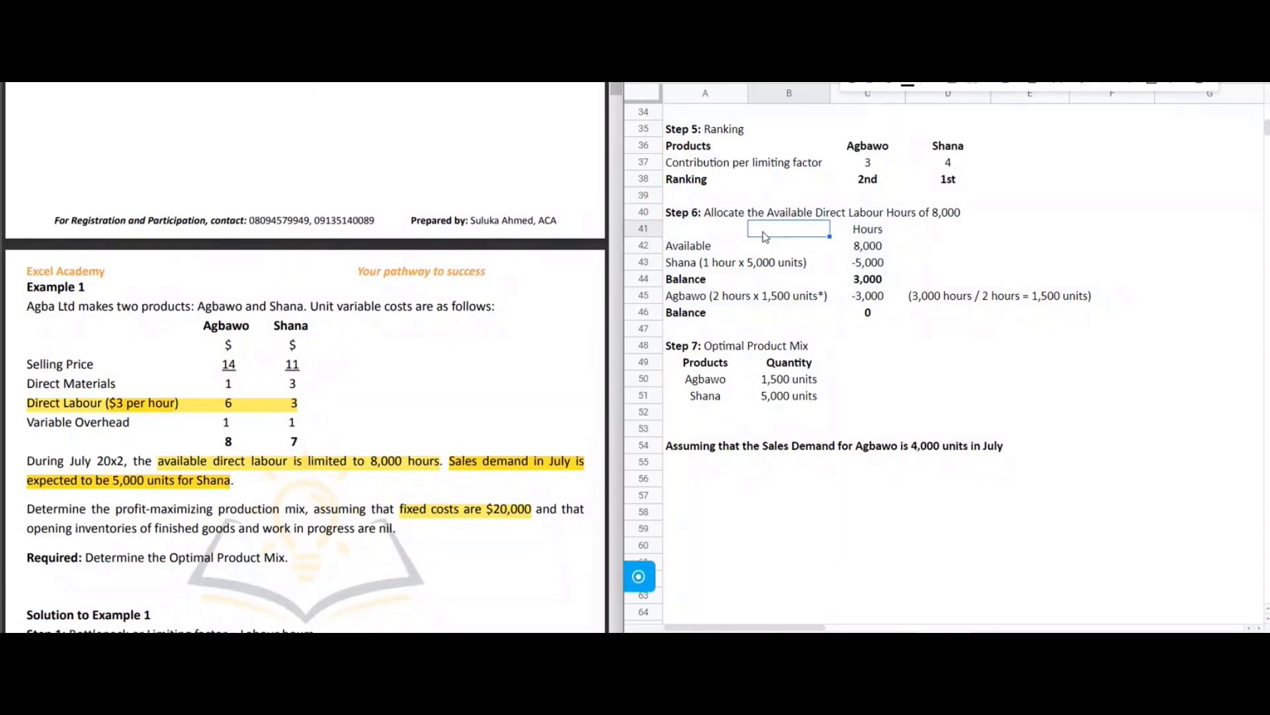
{"action": "left_click", "coordinate": [725, 233]}
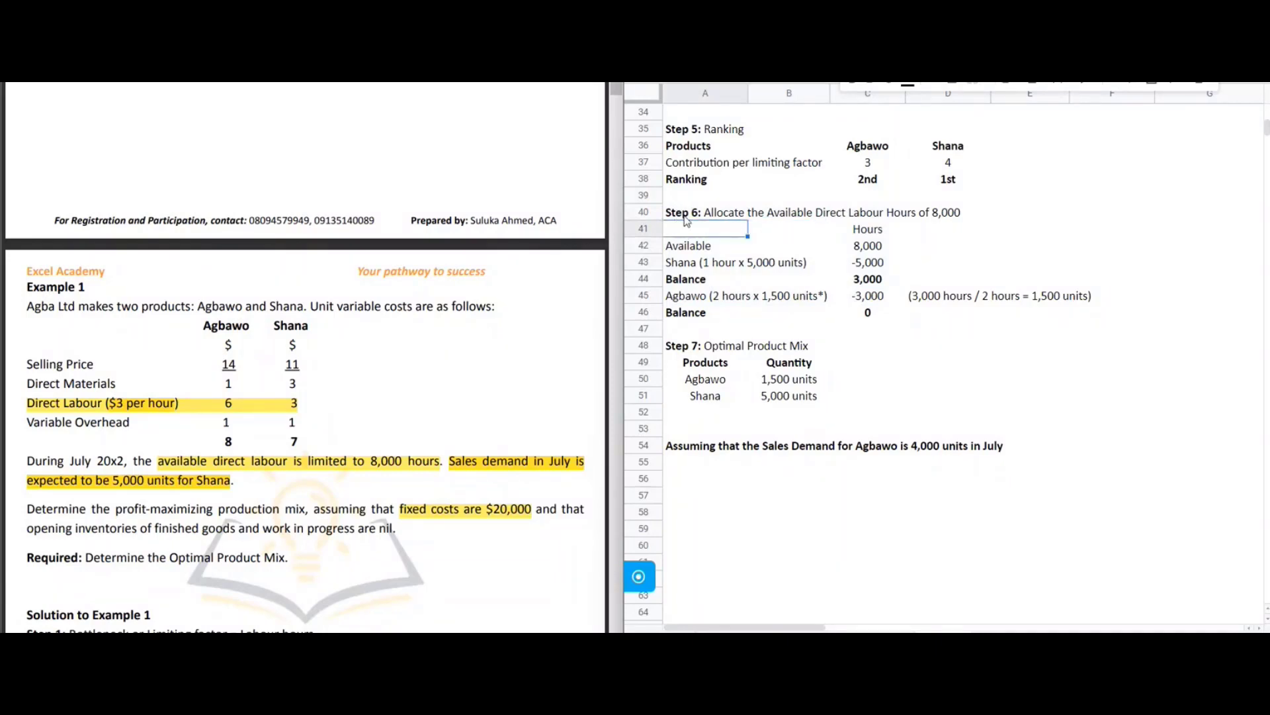
{"action": "left_click", "coordinate": [686, 218]}
- Copy the Step 6 heading and its Hours-to-Balance rows beneath the scenario heading
{"action": "key", "text": "ctrl+c"}
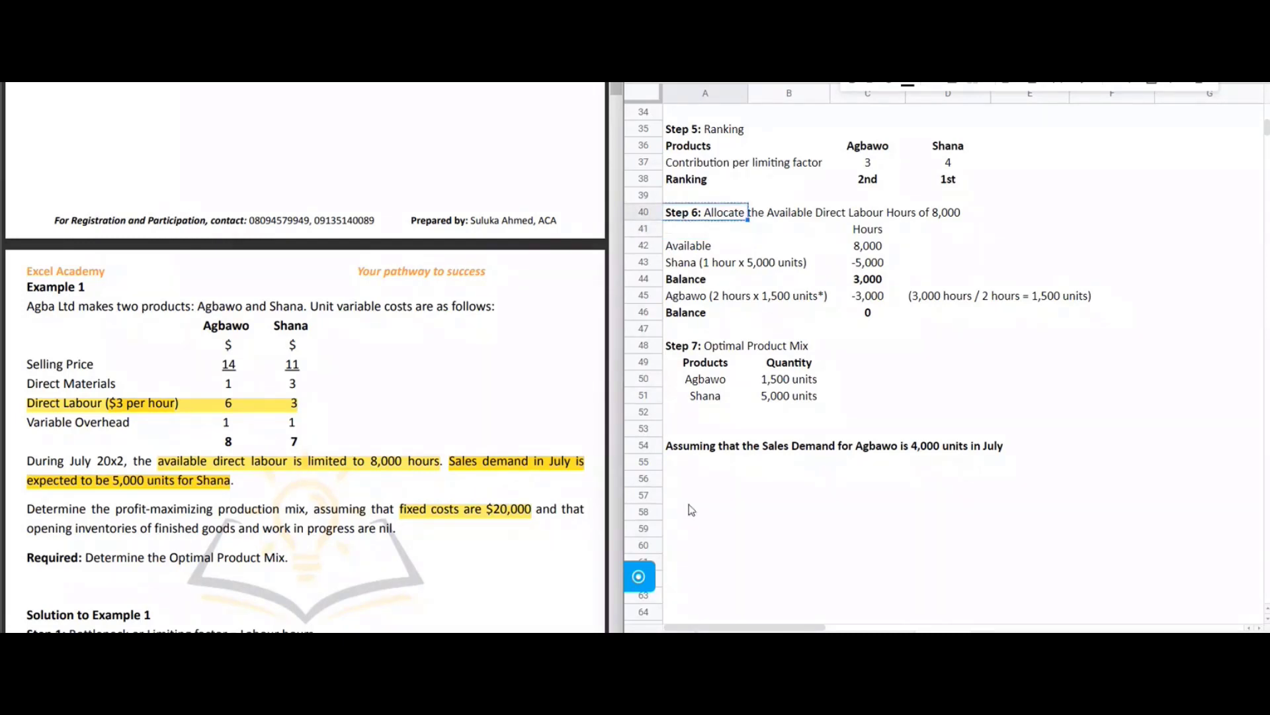
{"action": "left_click", "coordinate": [688, 464]}
{"action": "key", "text": "ctrl+v"}
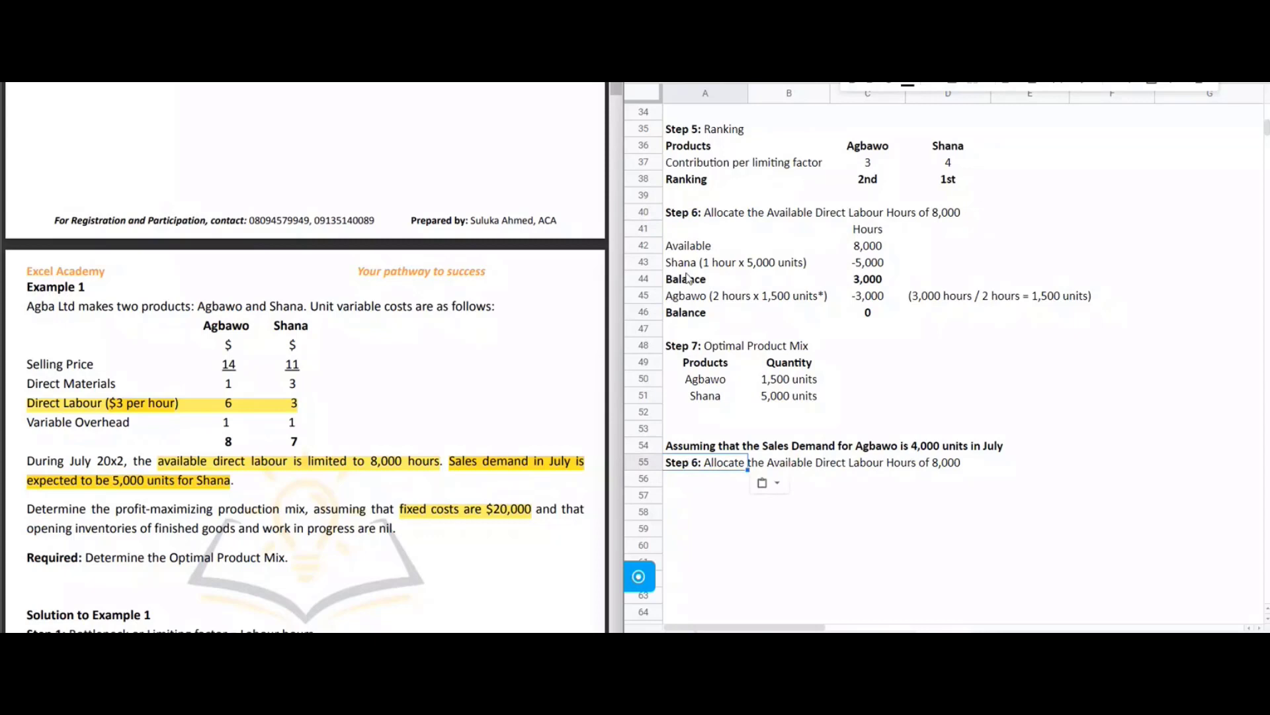
{"action": "left_click", "coordinate": [687, 229]}
{"action": "left_click_drag", "start_coordinate": [721, 243], "coordinate": [874, 252]}
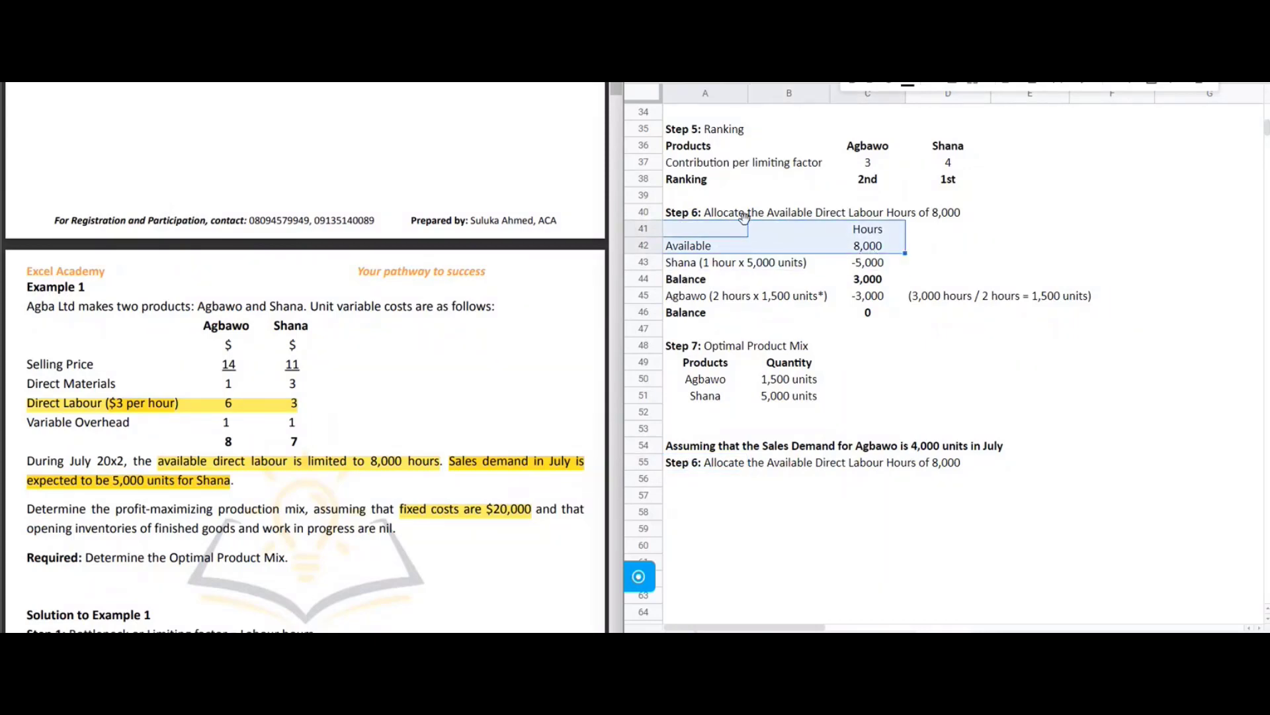
{"action": "left_click", "coordinate": [698, 240]}
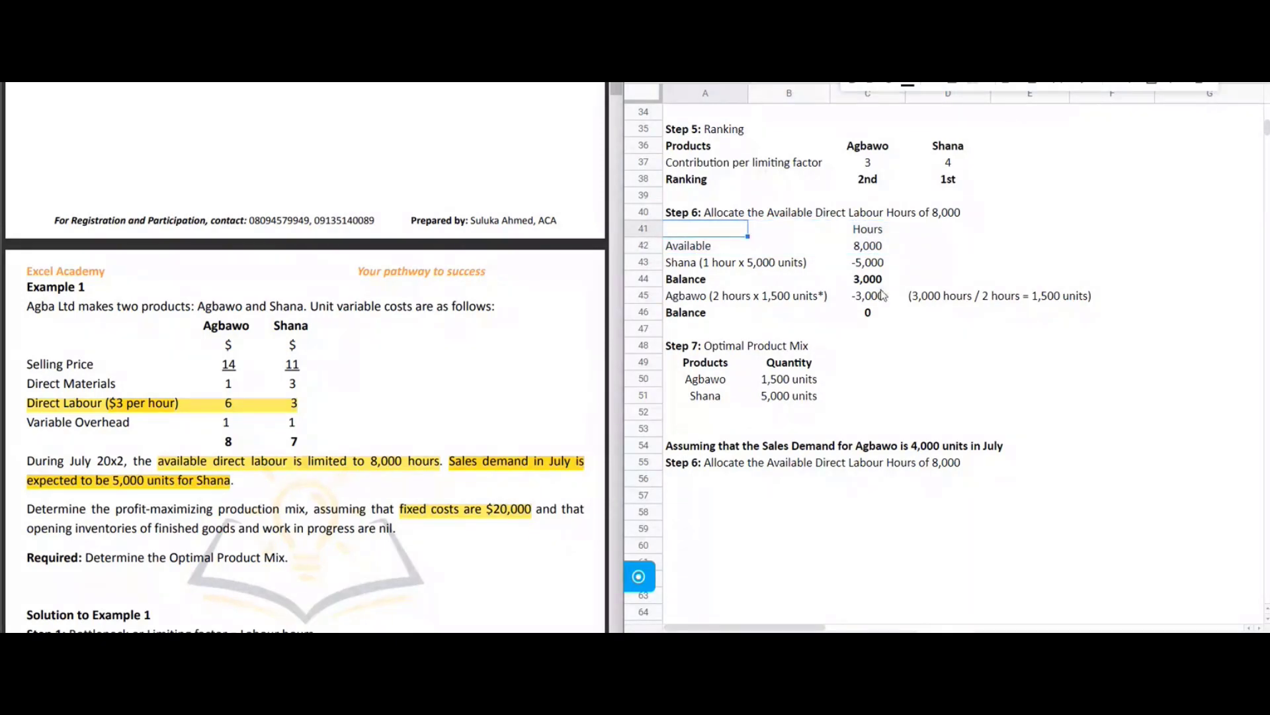
{"action": "left_click", "coordinate": [881, 284], "text": "shift"}
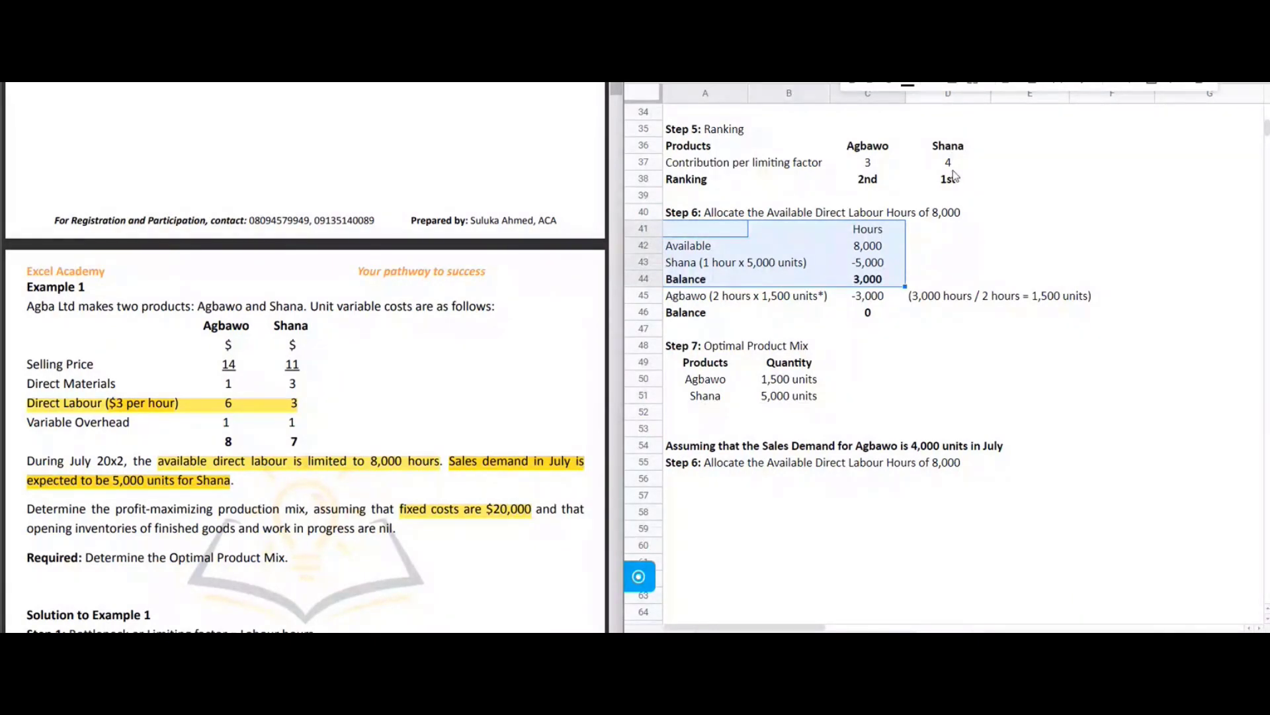
{"action": "key", "text": "ctrl+c"}
{"action": "left_click", "coordinate": [691, 480]}
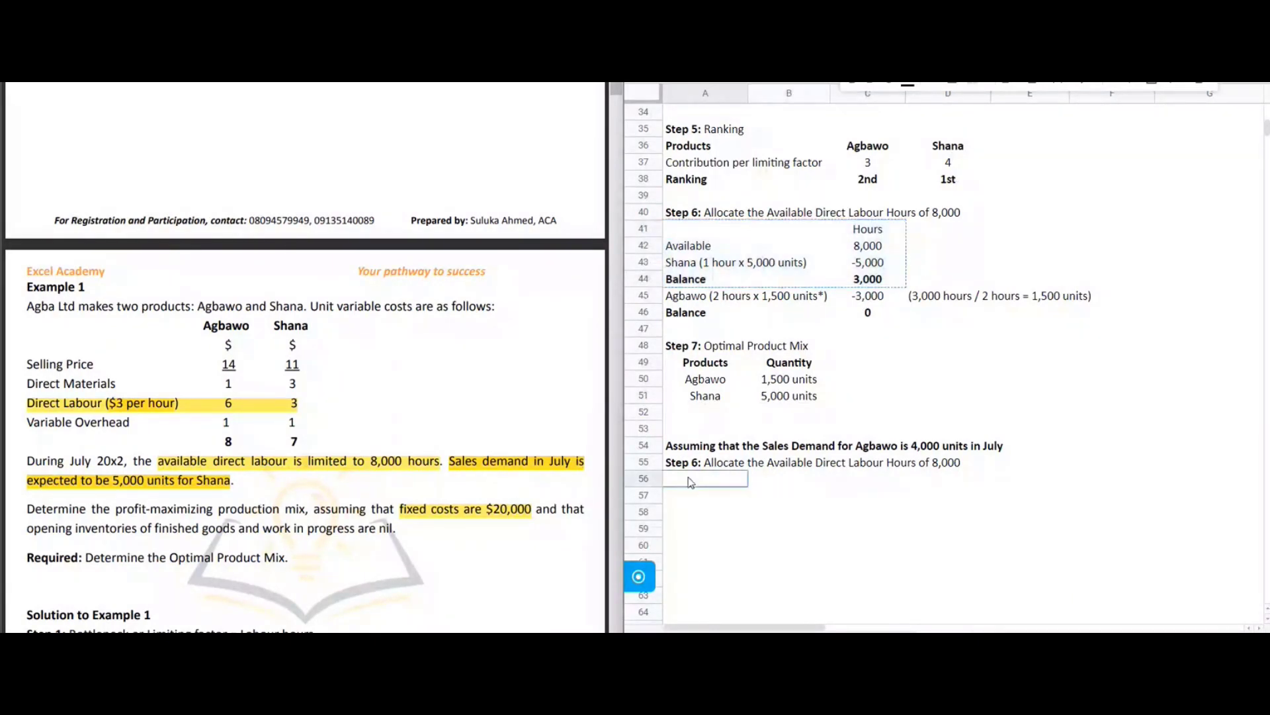
{"action": "key", "text": "Return"}
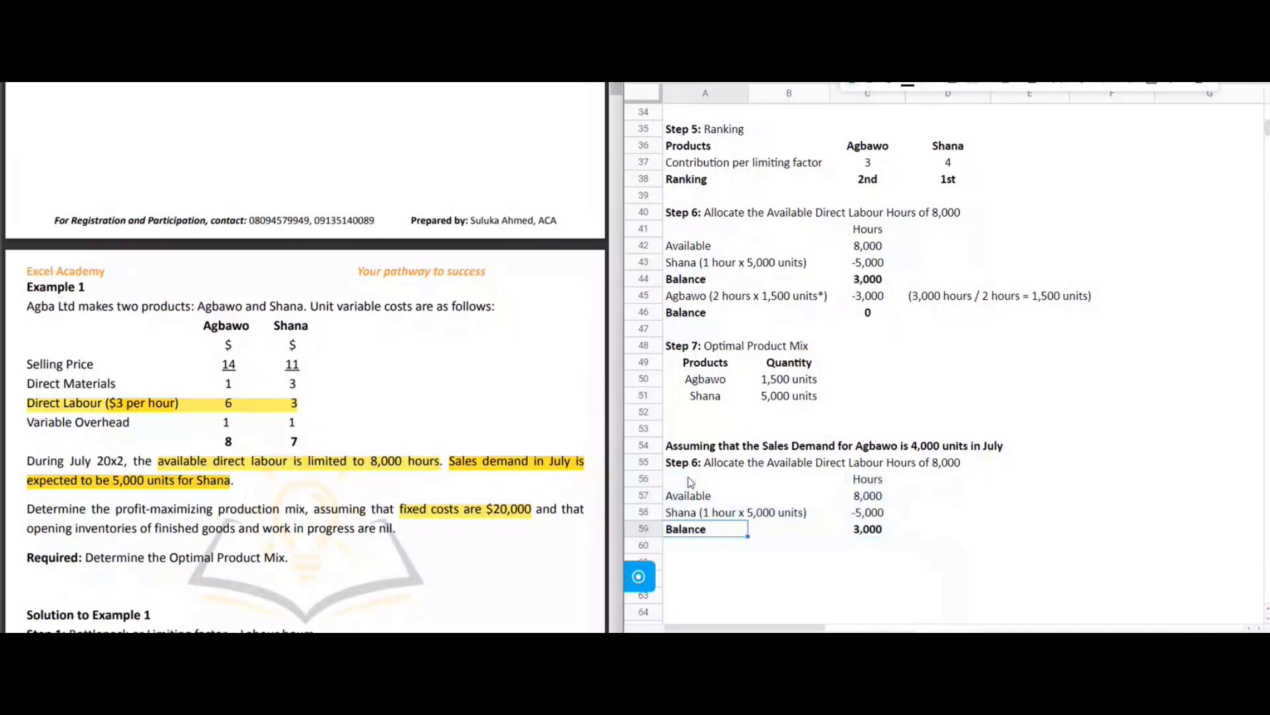
- Add 'Agbawo (2 hours x 4,000 units)' with 8,000 hours, centred in column C
{"action": "key", "text": "Down"}
{"action": "type", "text": "Agb"}
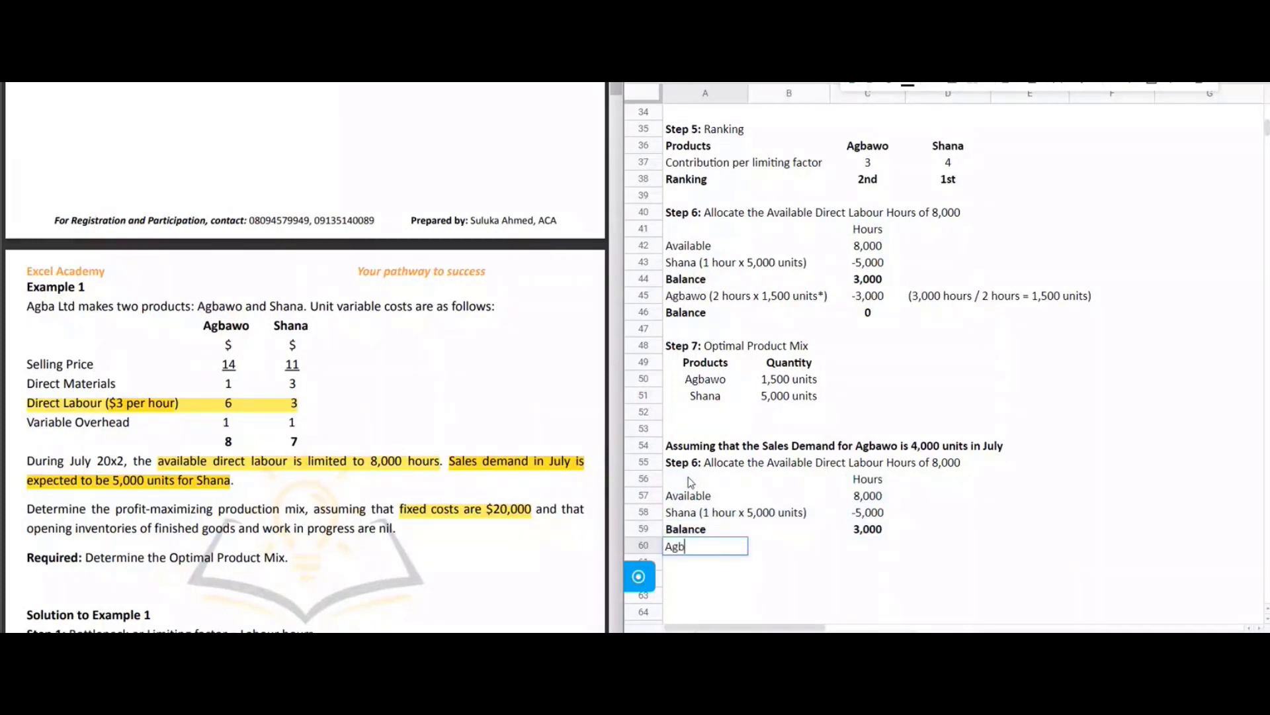
{"action": "type", "text": "awo (2 hours x"}
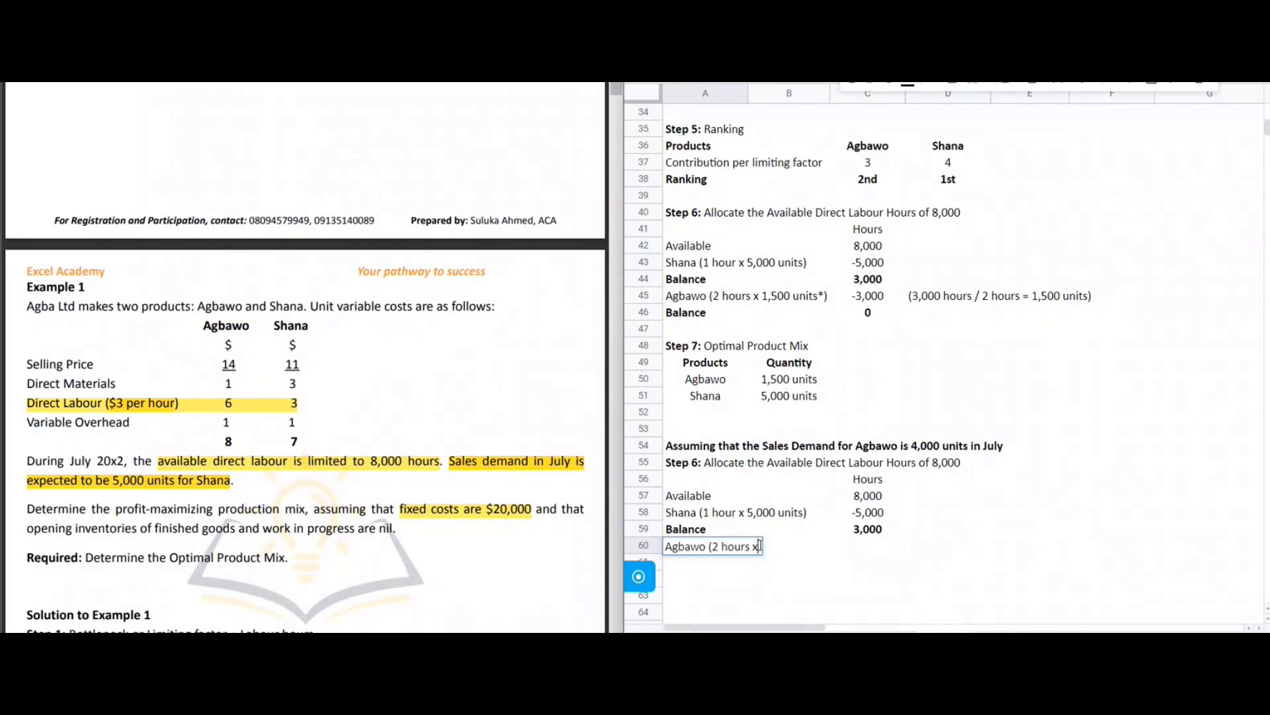
{"action": "type", "text": "4,000 units)"}
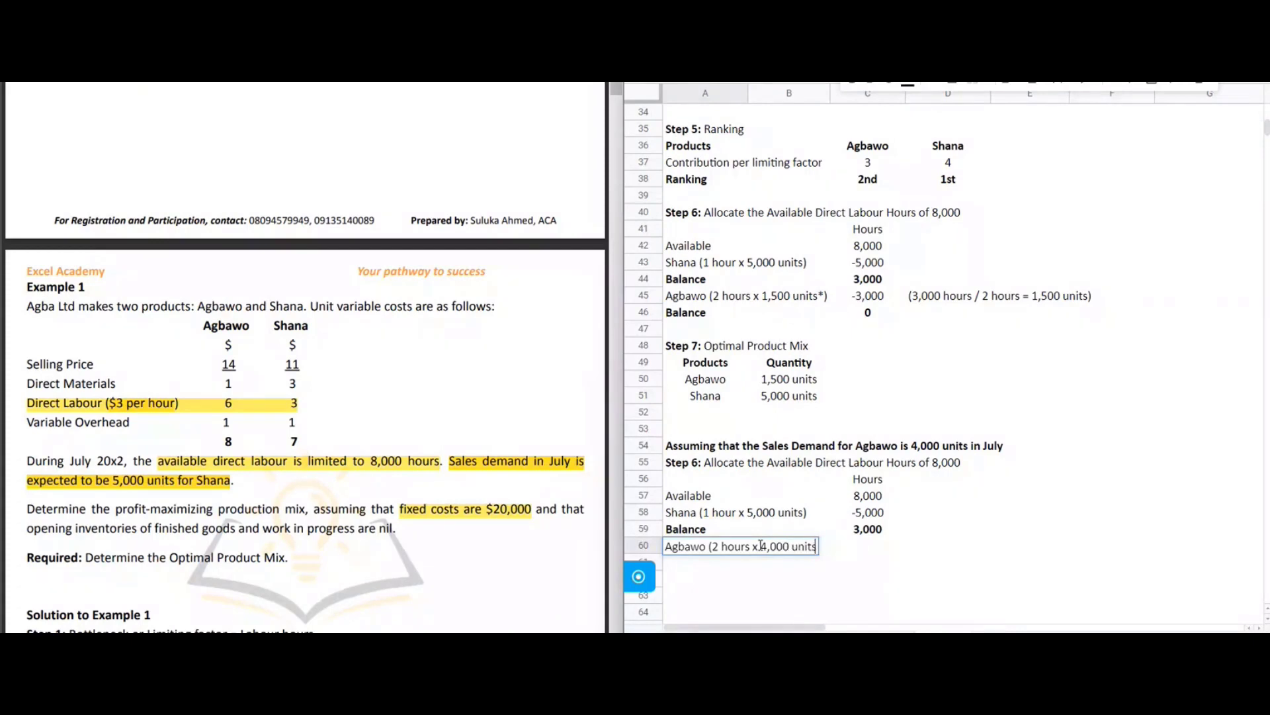
{"action": "key", "text": "Tab"}
{"action": "key", "text": "Tab"}
{"action": "type", "text": "8,000"}
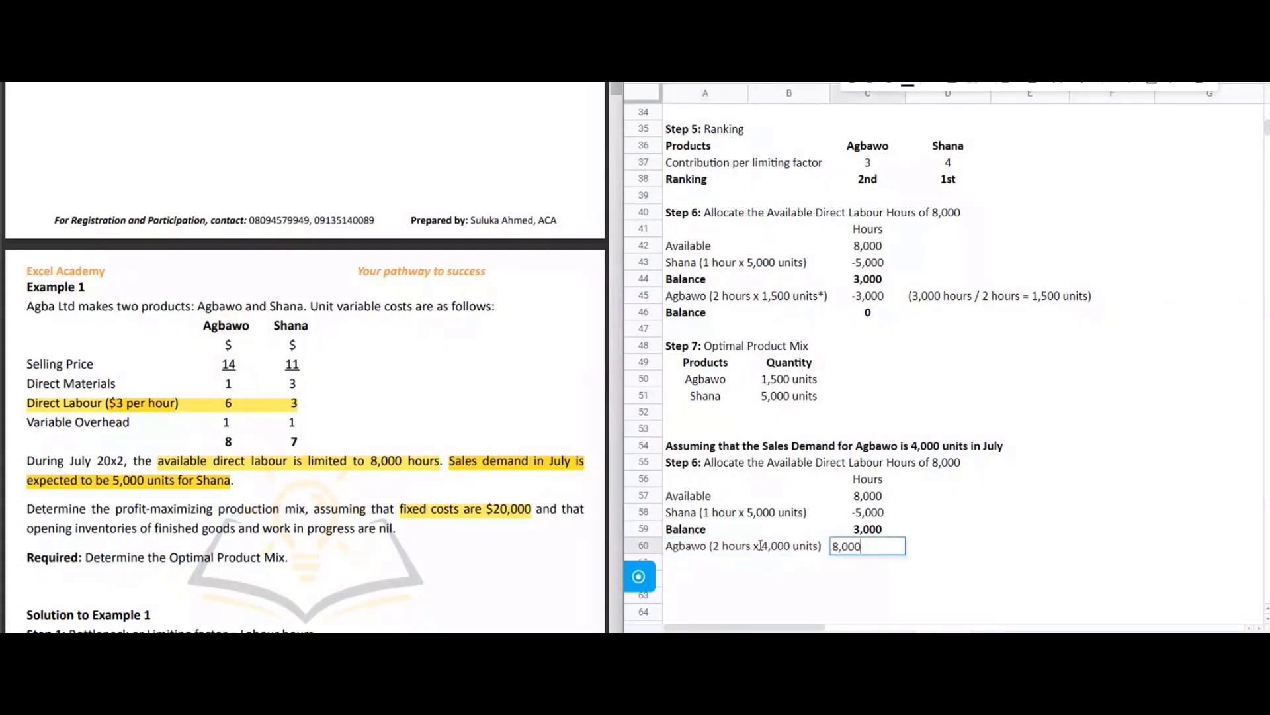
{"action": "left_click_drag", "start_coordinate": [867, 546], "coordinate": [867, 595]}
{"action": "left_click", "coordinate": [1011, 84]}
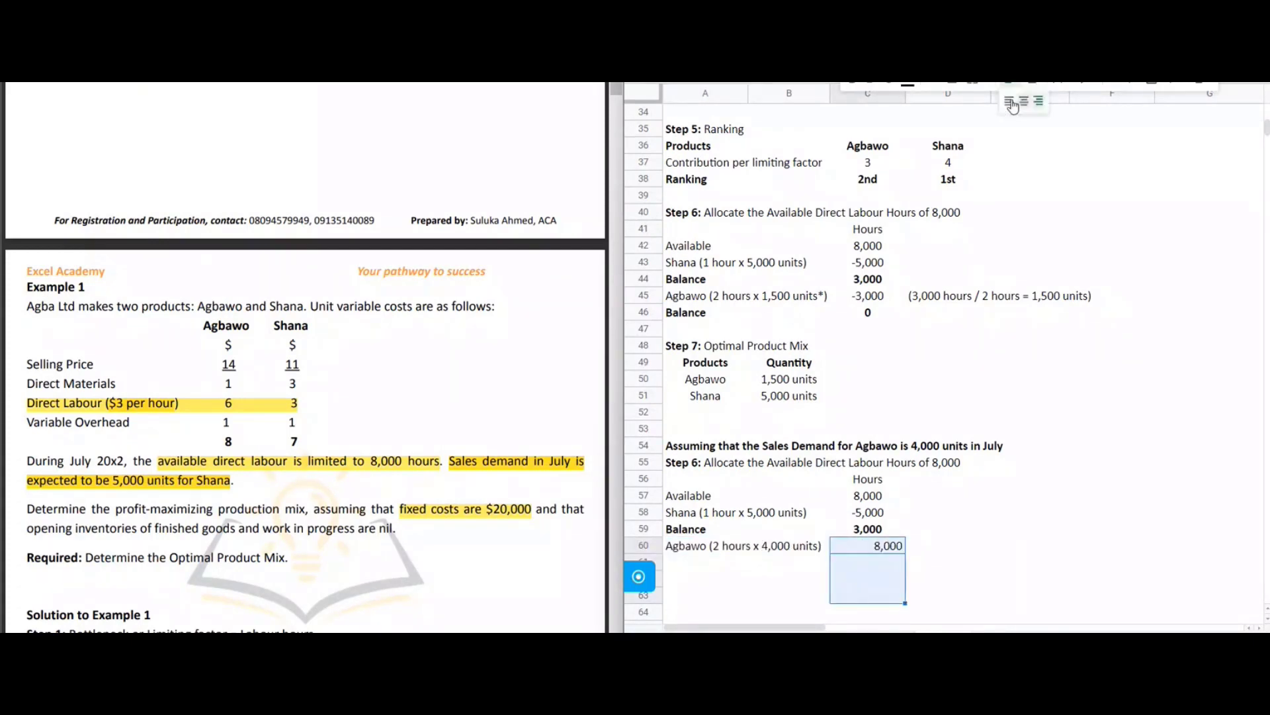
{"action": "left_click", "coordinate": [1023, 101]}
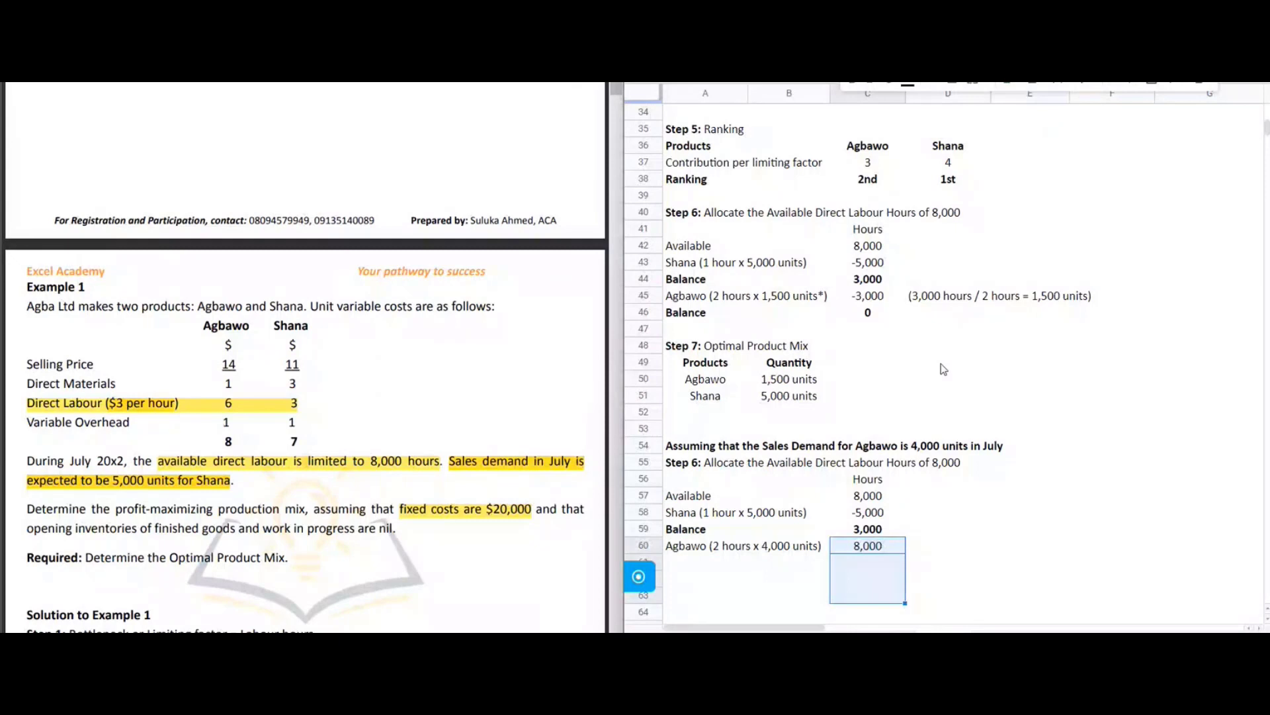
- Clear C60 and remove '4,000 units)' from the Agbawo label in A60
{"action": "left_click", "coordinate": [878, 552]}
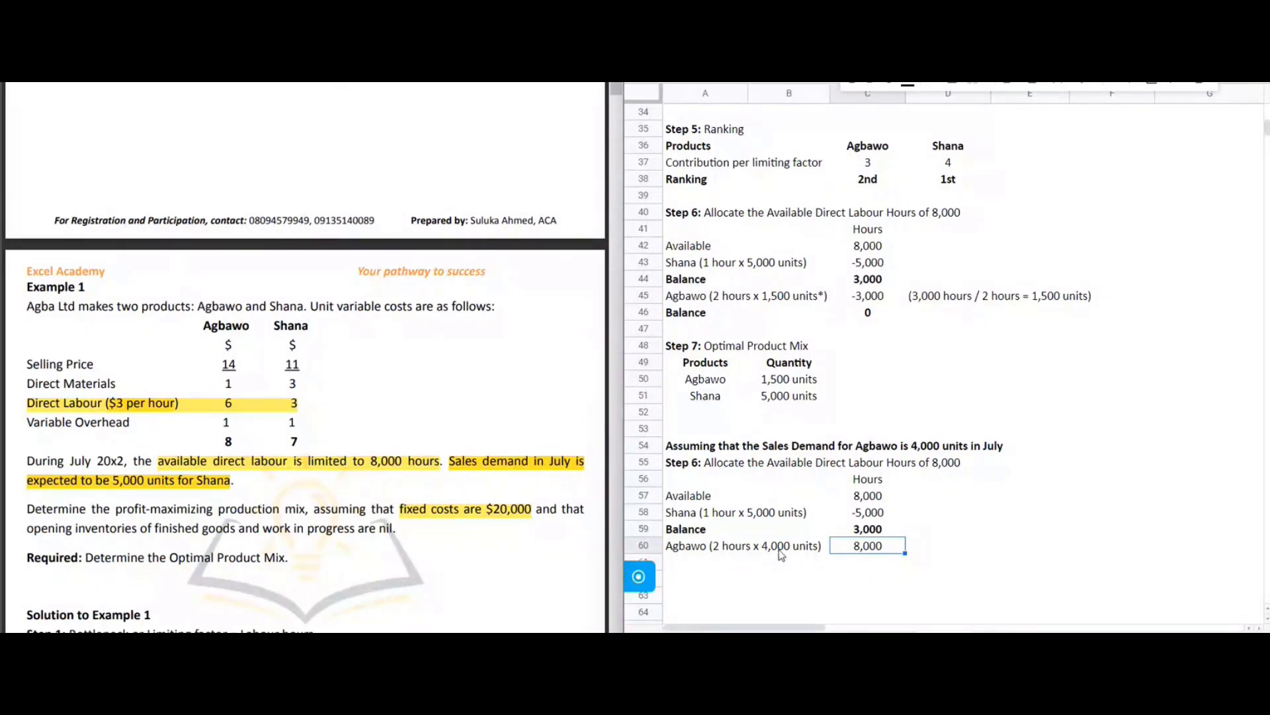
{"action": "key", "text": "Delete"}
{"action": "double_click", "coordinate": [716, 542]}
{"action": "left_click_drag", "start_coordinate": [763, 547], "coordinate": [822, 546]}
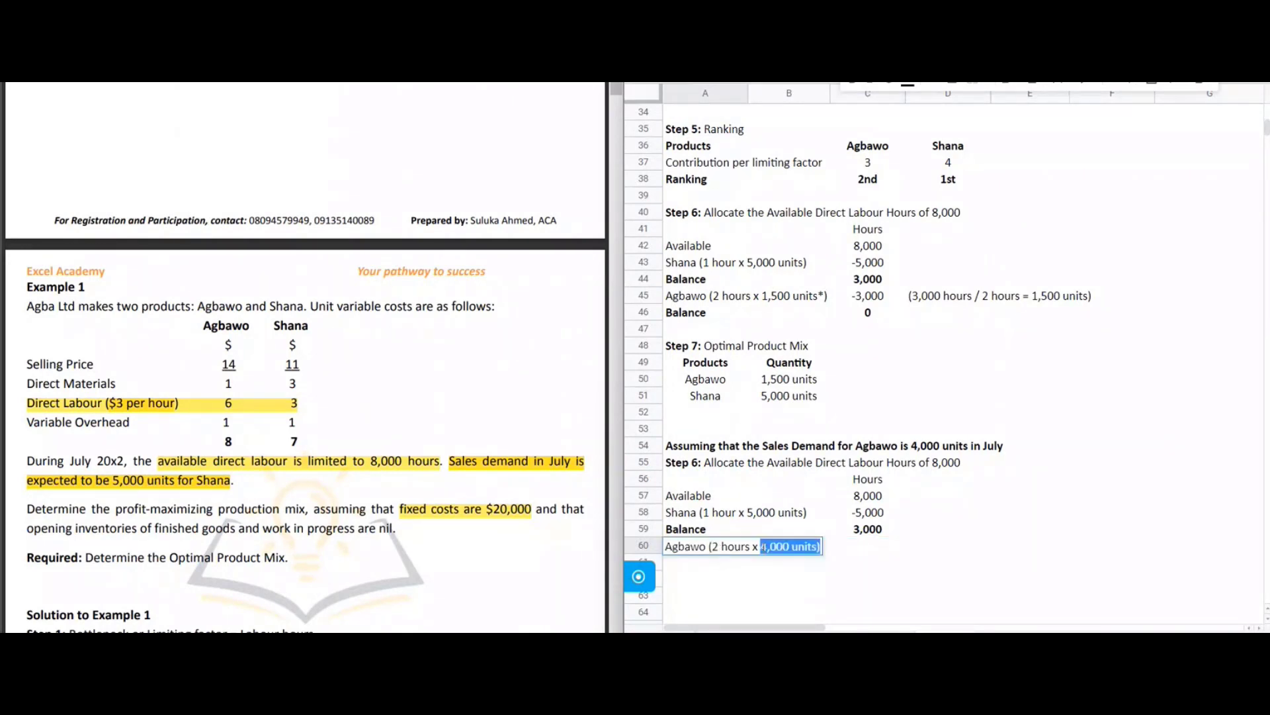
{"action": "left_click", "coordinate": [763, 546]}
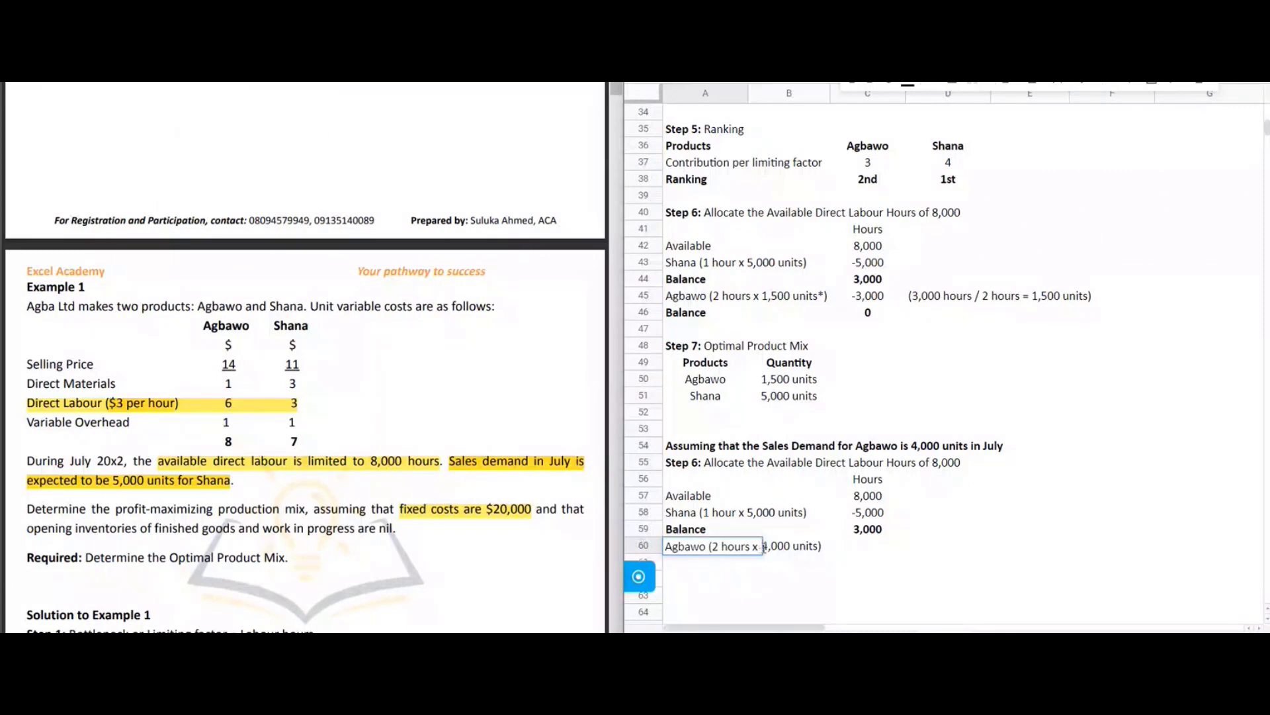
{"action": "key", "text": "shift+End"}
{"action": "key", "text": "Delete"}
{"action": "key", "text": "Return"}
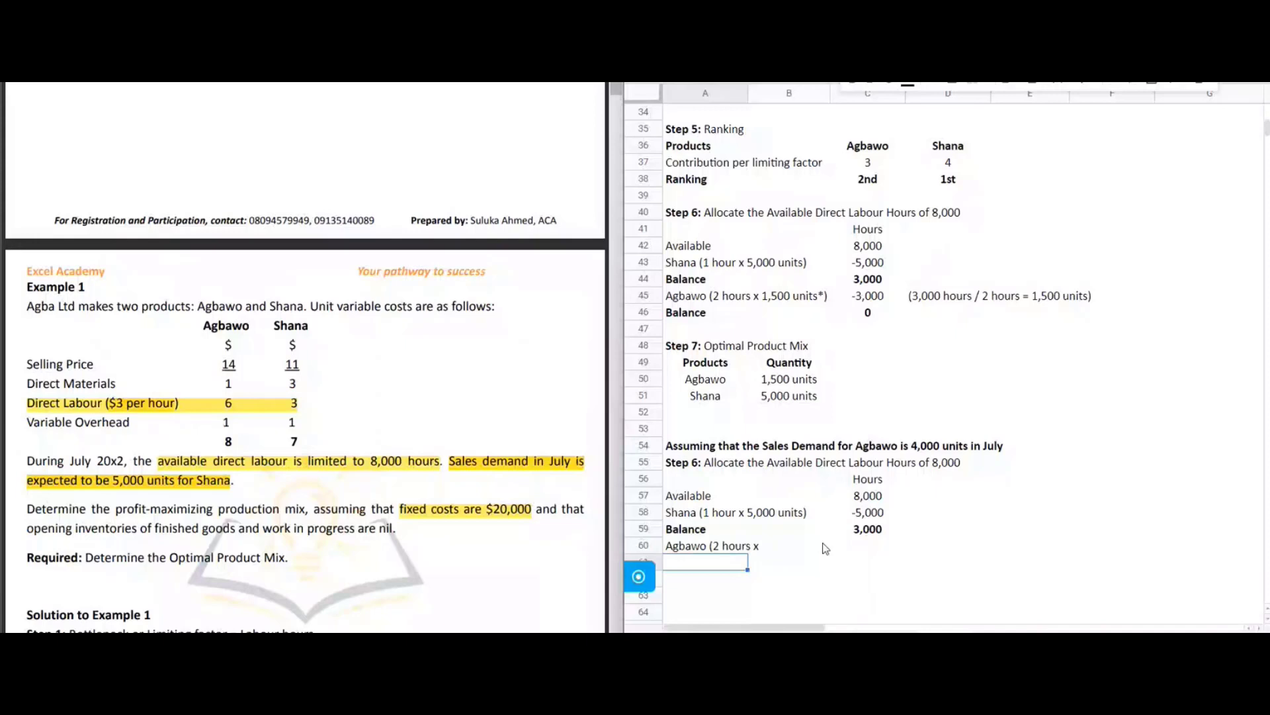
- Copy the D45 hours-to-units note into D60 and relabel A60 'Agbawo (2 hours x 1,500 units*)'
{"action": "left_click", "coordinate": [878, 536]}
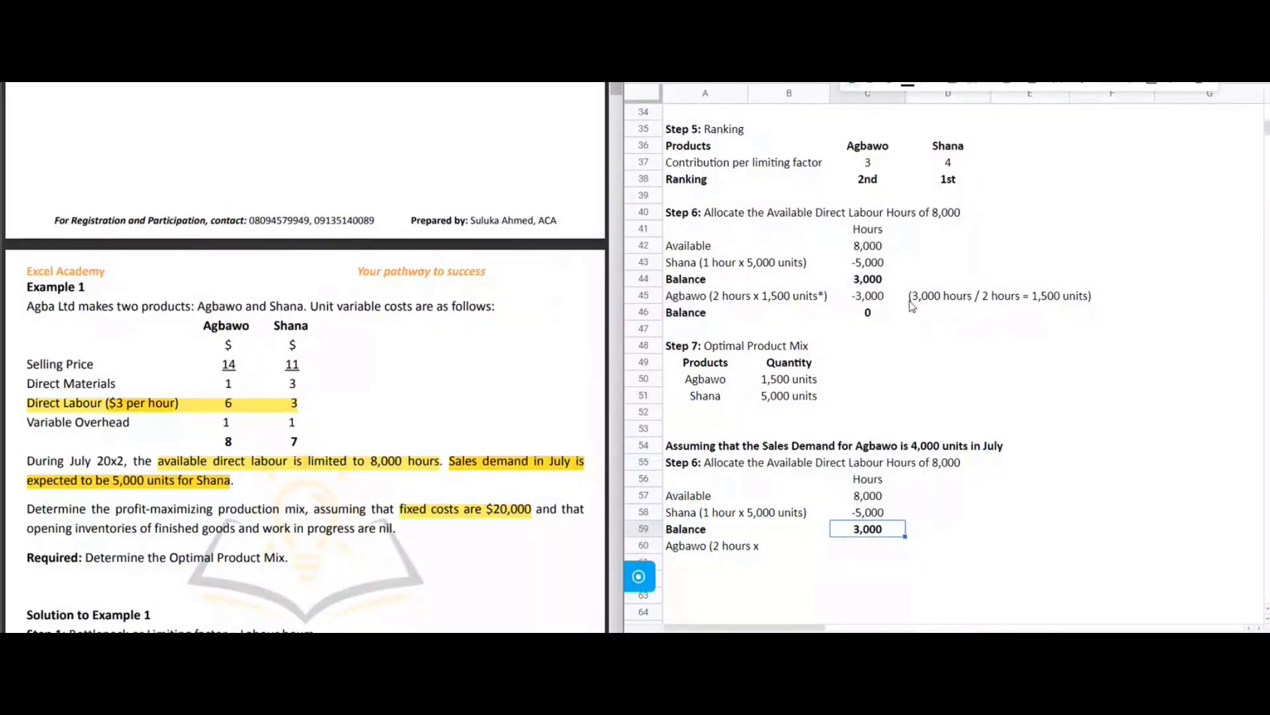
{"action": "left_click", "coordinate": [964, 301]}
{"action": "key", "text": "ctrl+c"}
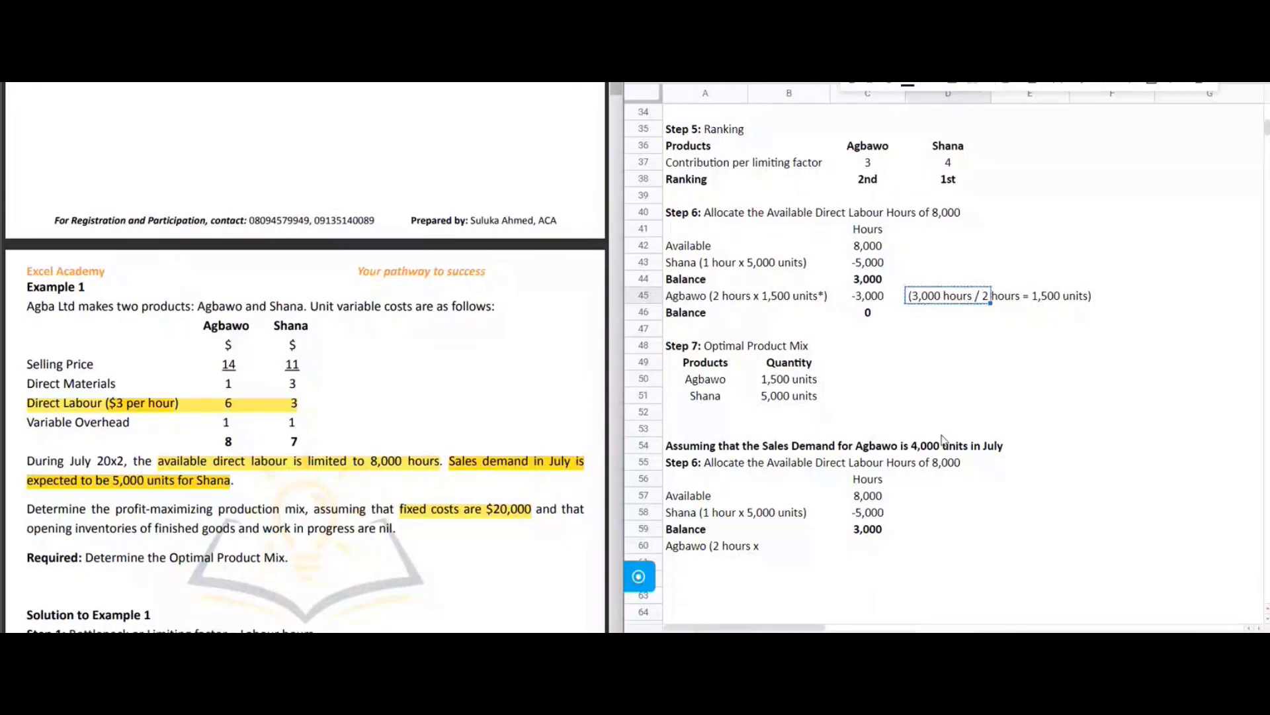
{"action": "left_click", "coordinate": [925, 549]}
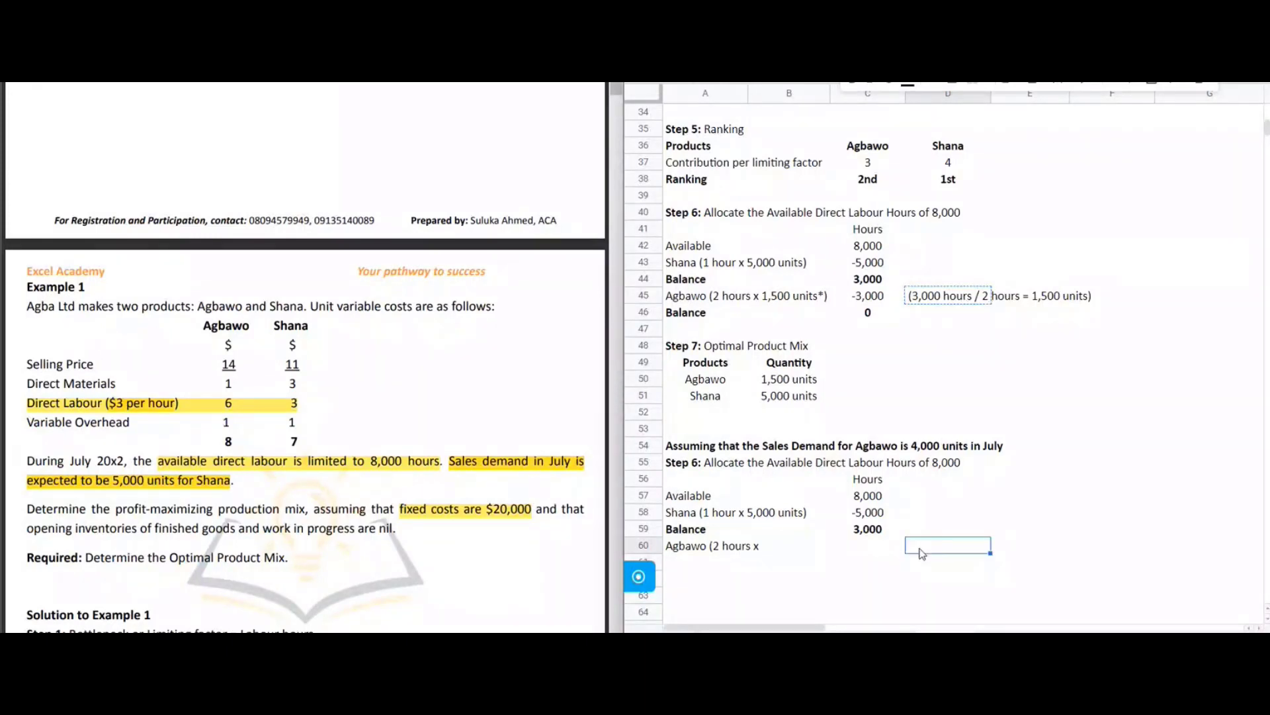
{"action": "key", "text": "ctrl+v"}
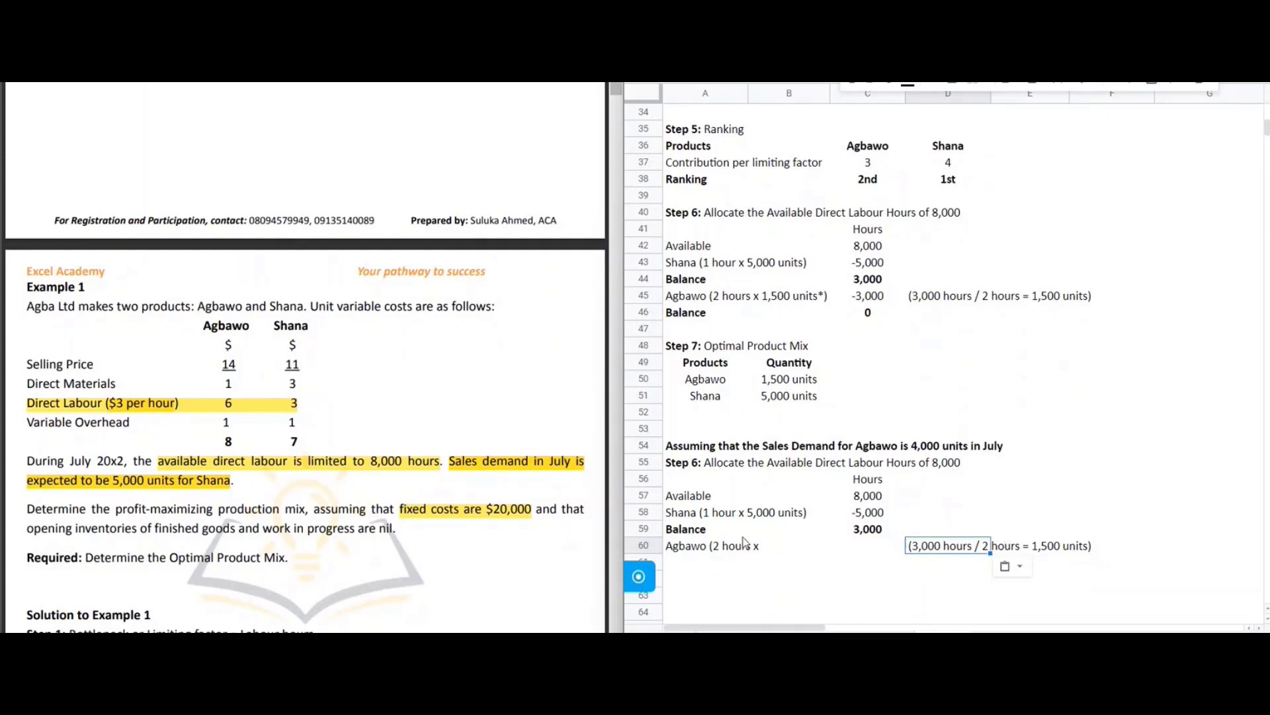
{"action": "left_click", "coordinate": [676, 549]}
{"action": "double_click", "coordinate": [677, 549]}
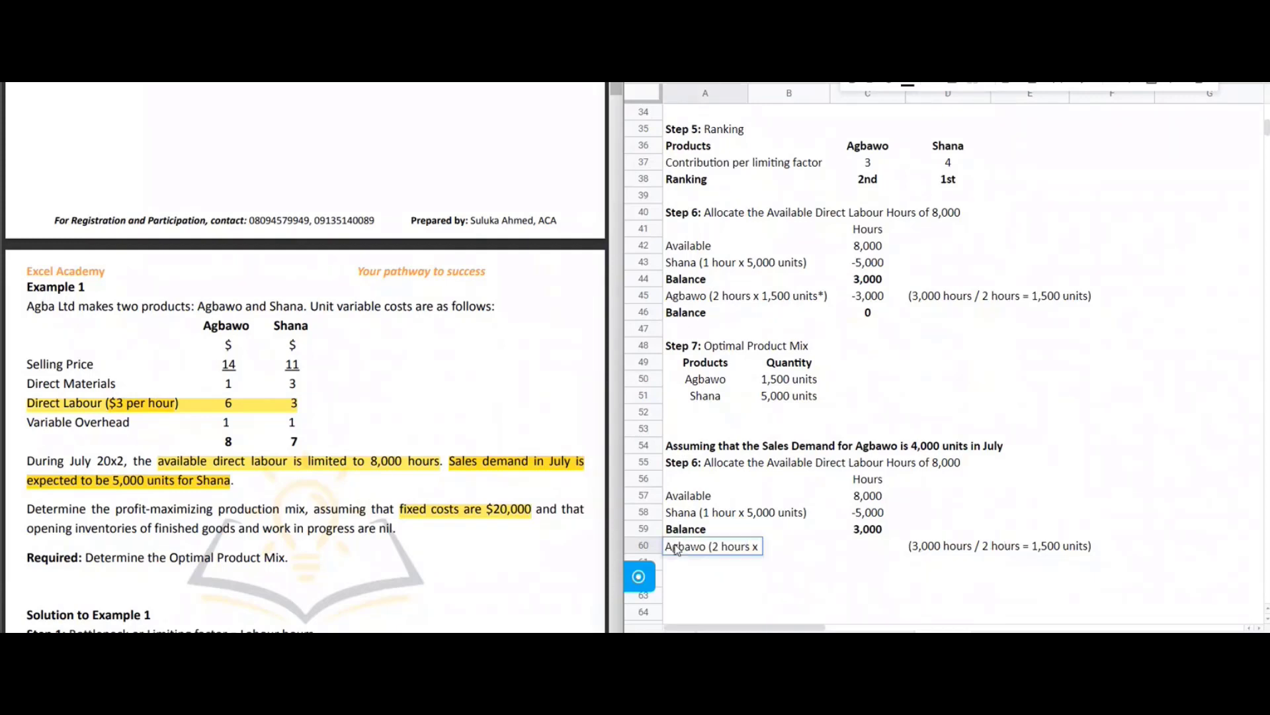
{"action": "type", "text": "1,500 units*"}
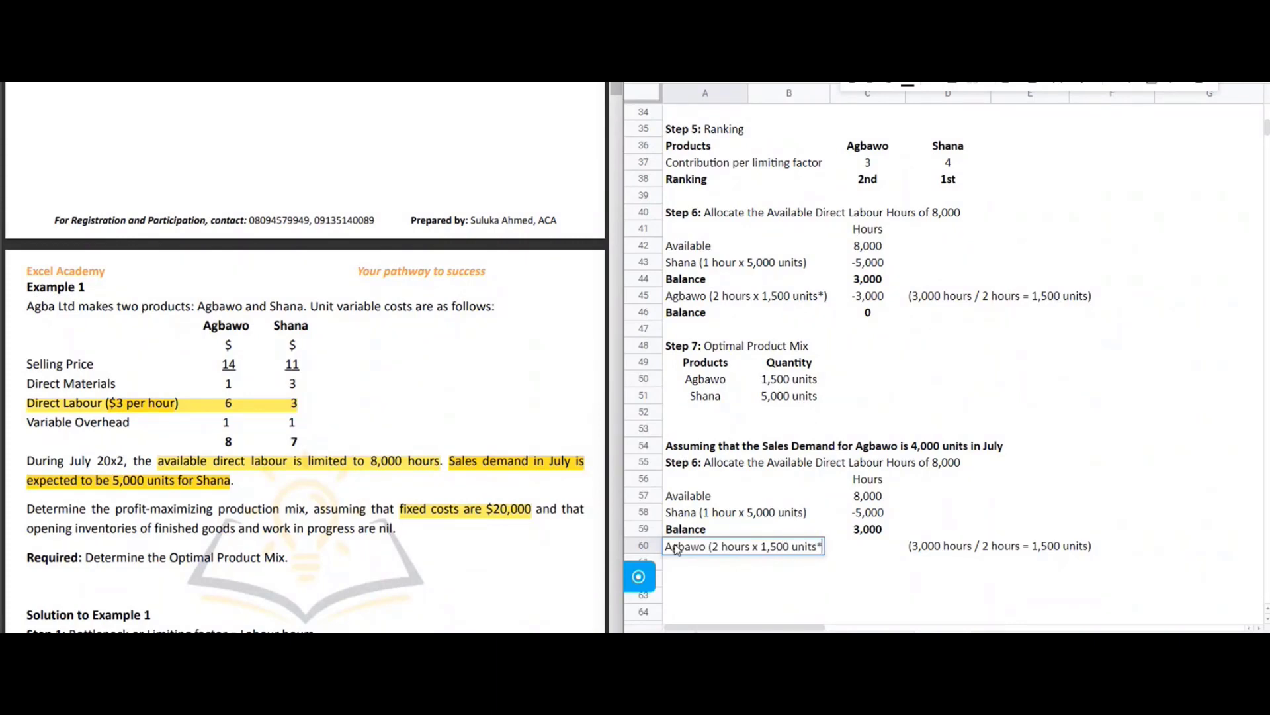
{"action": "type", "text": ")"}
{"action": "key", "text": "Return"}
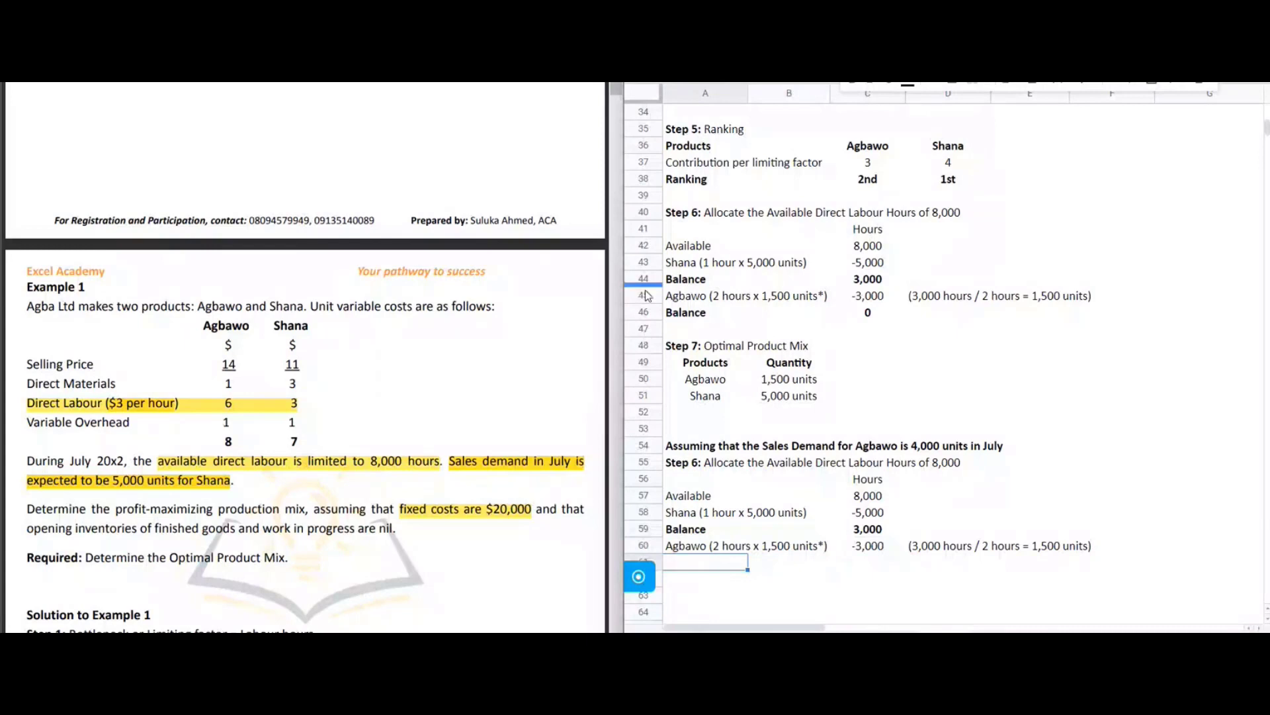
- Copy the Balance row A46:C46 into row 61
{"action": "left_click", "coordinate": [684, 315]}
{"action": "left_click", "coordinate": [861, 314], "text": "shift"}
{"action": "key", "text": "ctrl+c"}
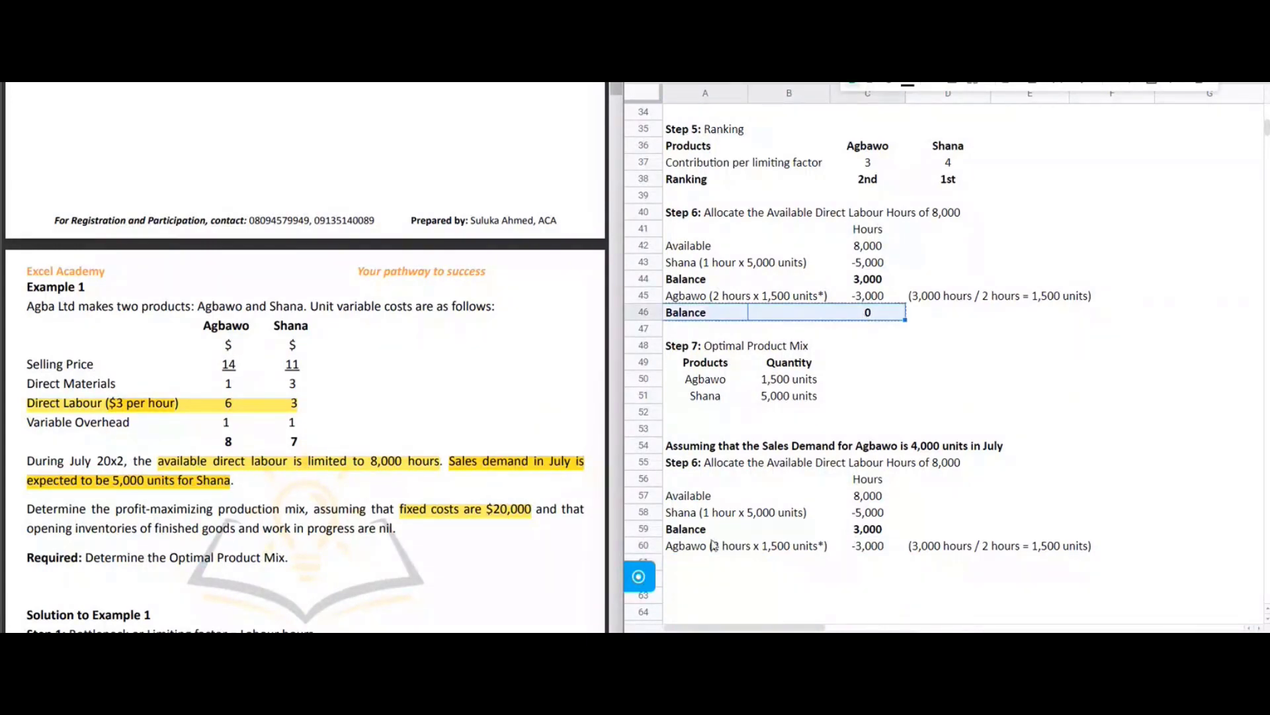
{"action": "left_click", "coordinate": [692, 562]}
{"action": "key", "text": "ctrl+v"}
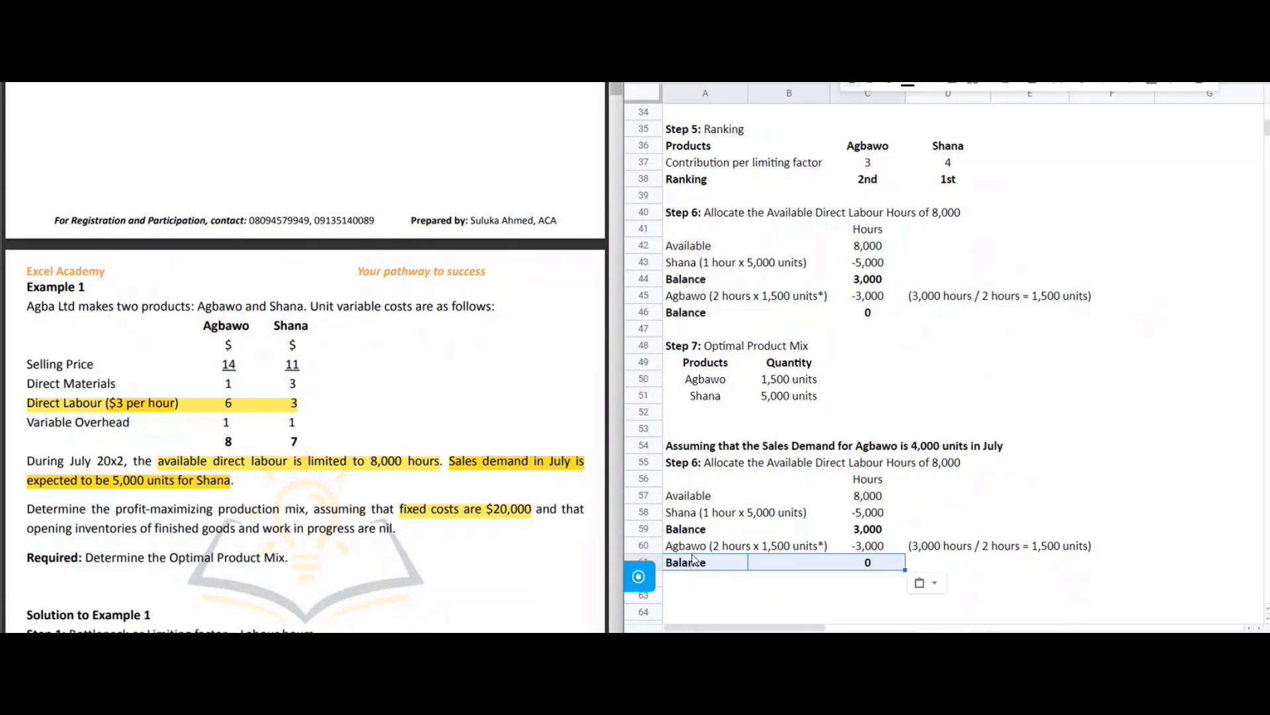
{"action": "left_click", "coordinate": [689, 344]}
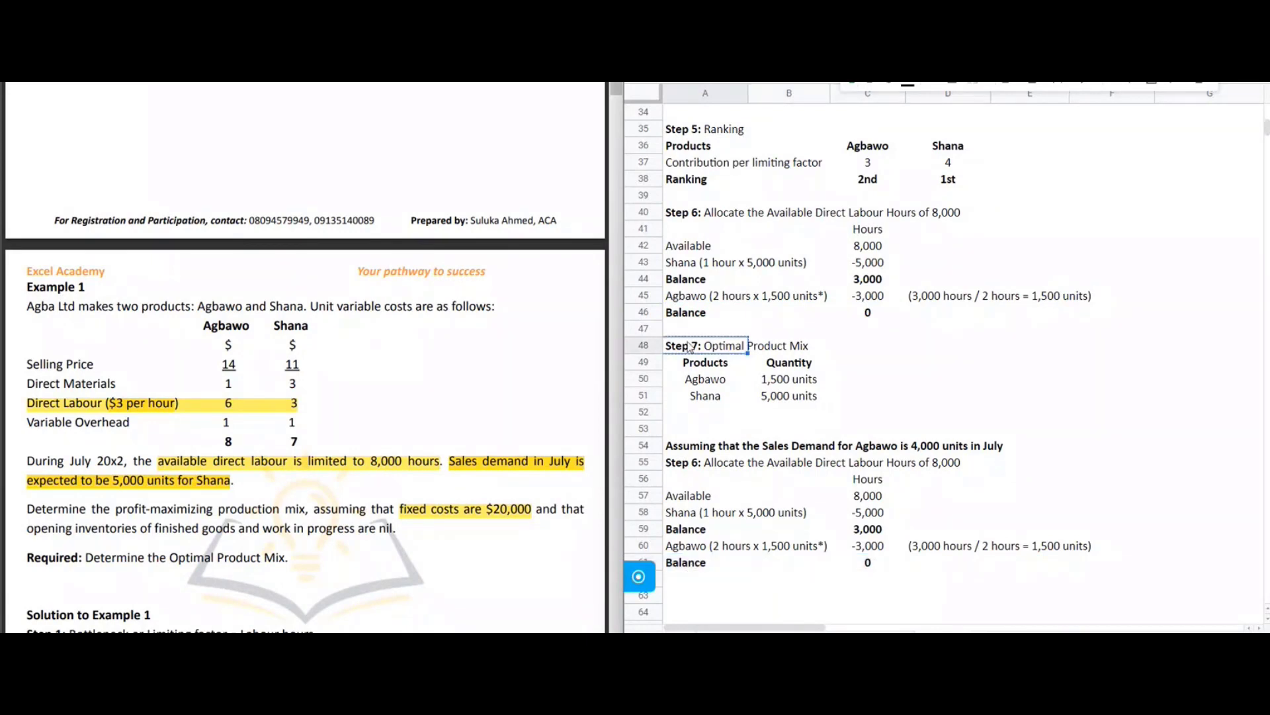
- Paste the Step 7 heading into A63 and copy the Products and Quantity table A49:B51
{"action": "left_click", "coordinate": [680, 598]}
{"action": "key", "text": "ctrl+v"}
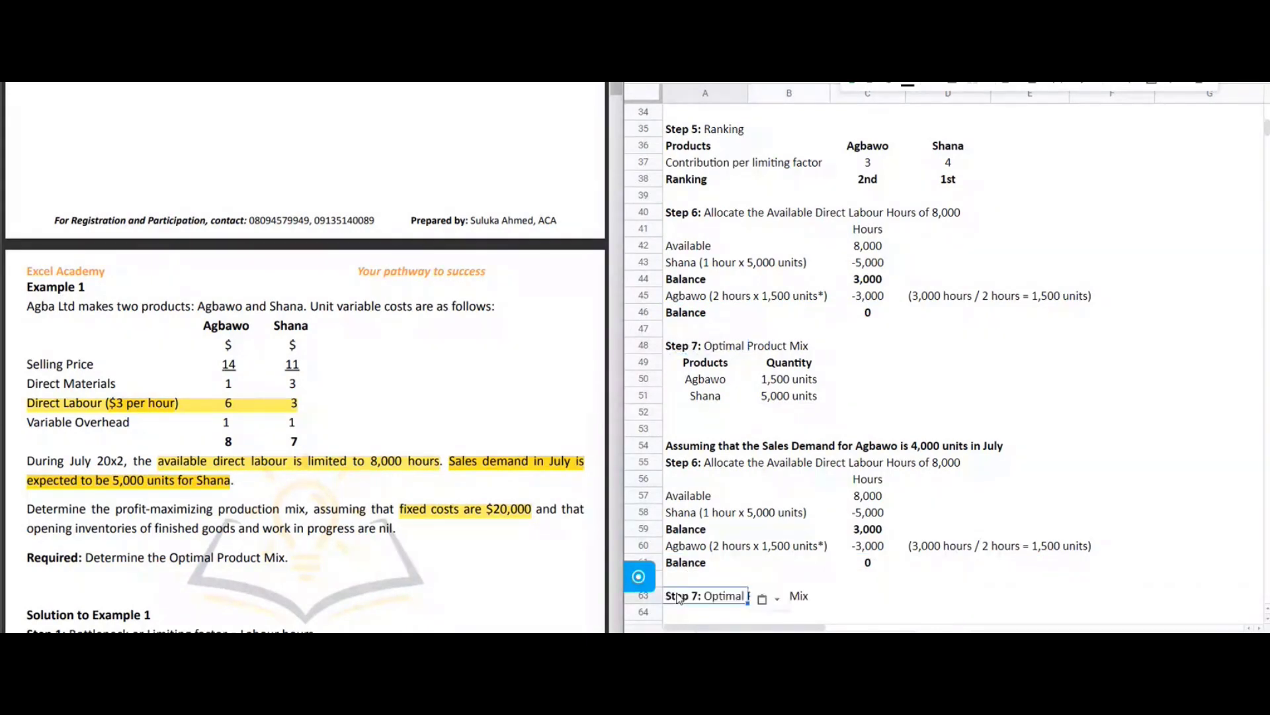
{"action": "left_click", "coordinate": [702, 372]}
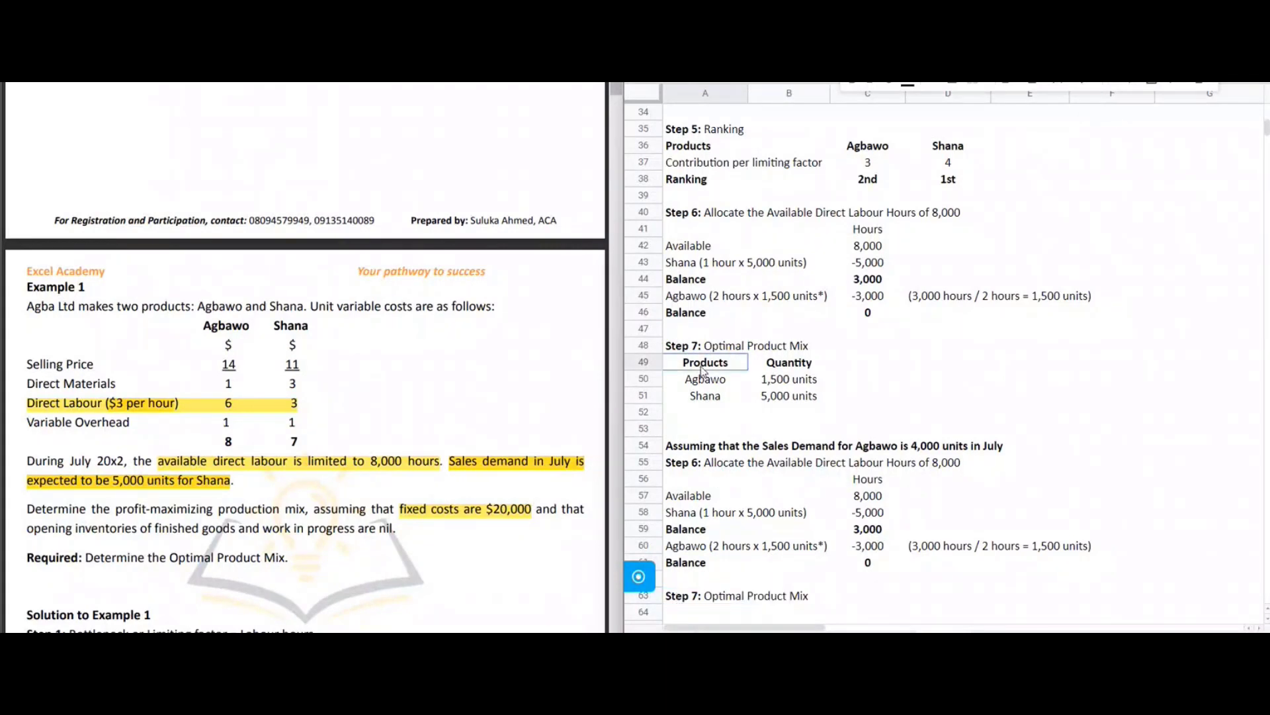
{"action": "left_click_drag", "start_coordinate": [702, 371], "coordinate": [787, 406]}
{"action": "key", "text": "ctrl+c"}
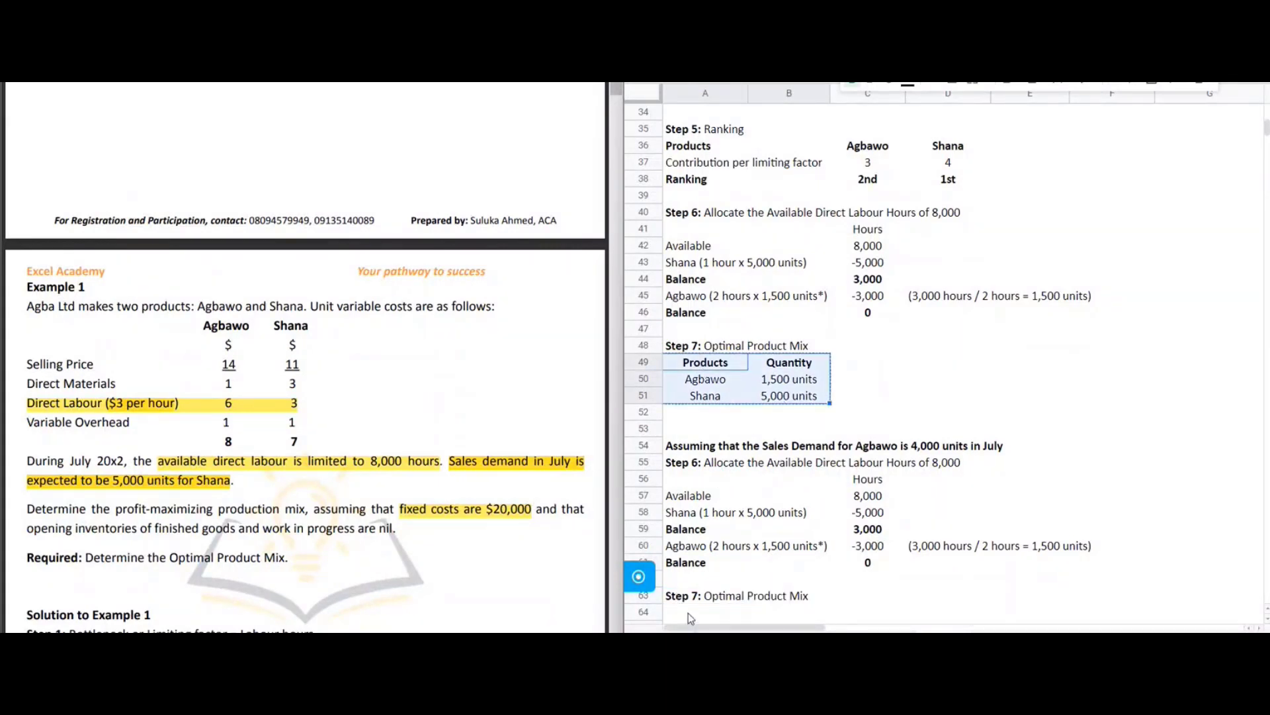